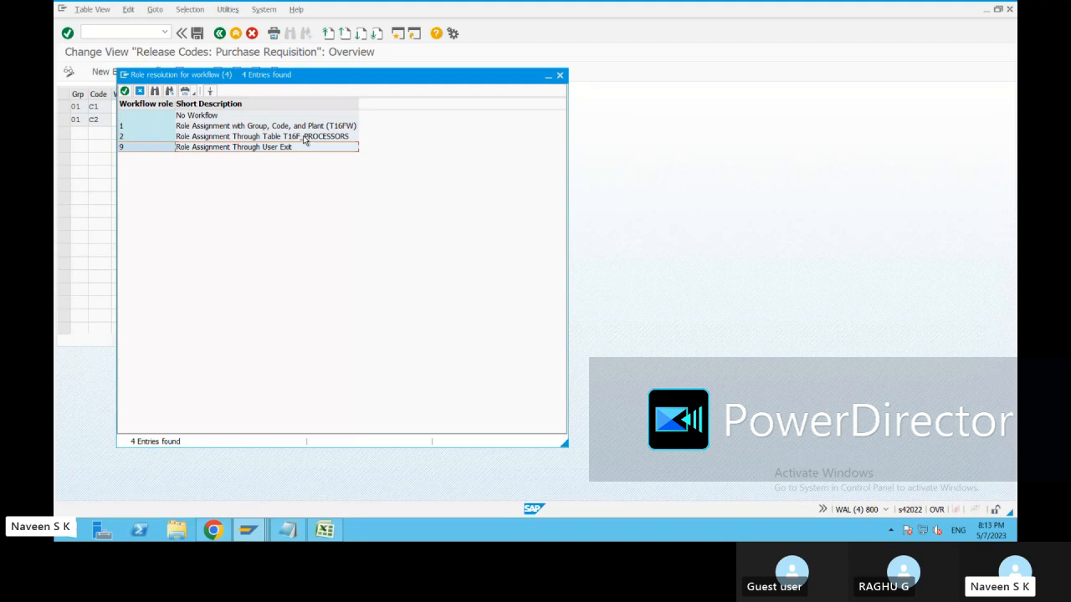
Assign workflow role 1 (Group, Code and Plant) to release code C1 and save it to the customizing request.
left_click(194, 126)
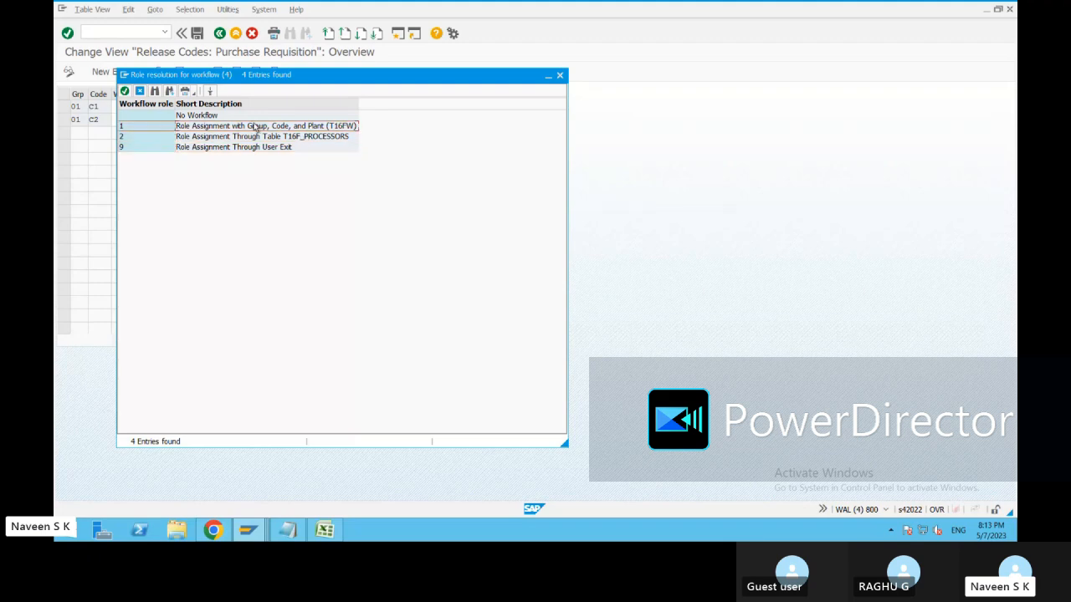
double_click(142, 127)
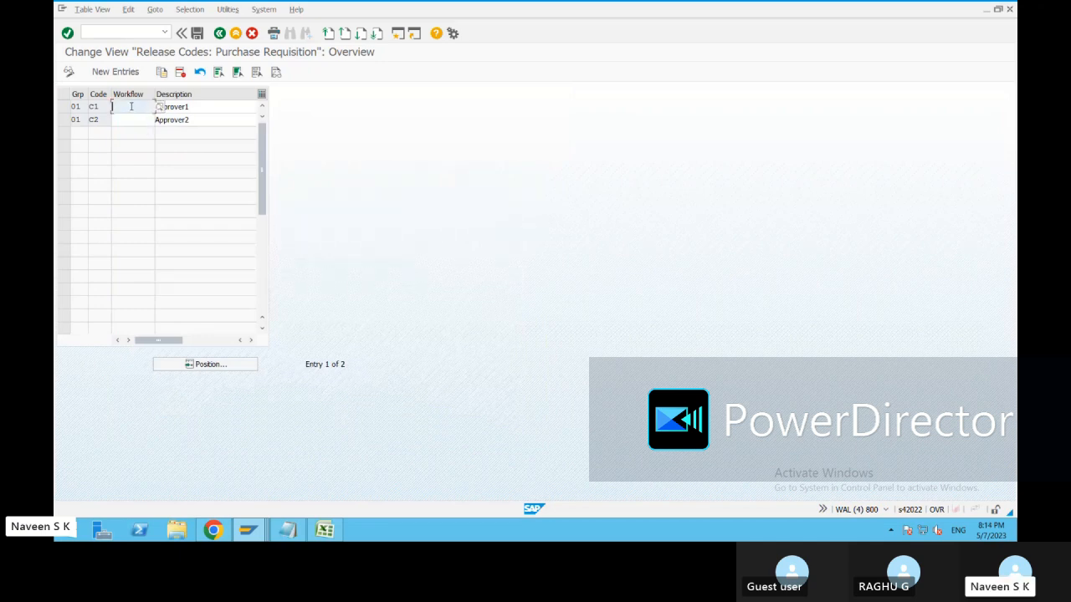
left_click(198, 33)
left_click(237, 204)
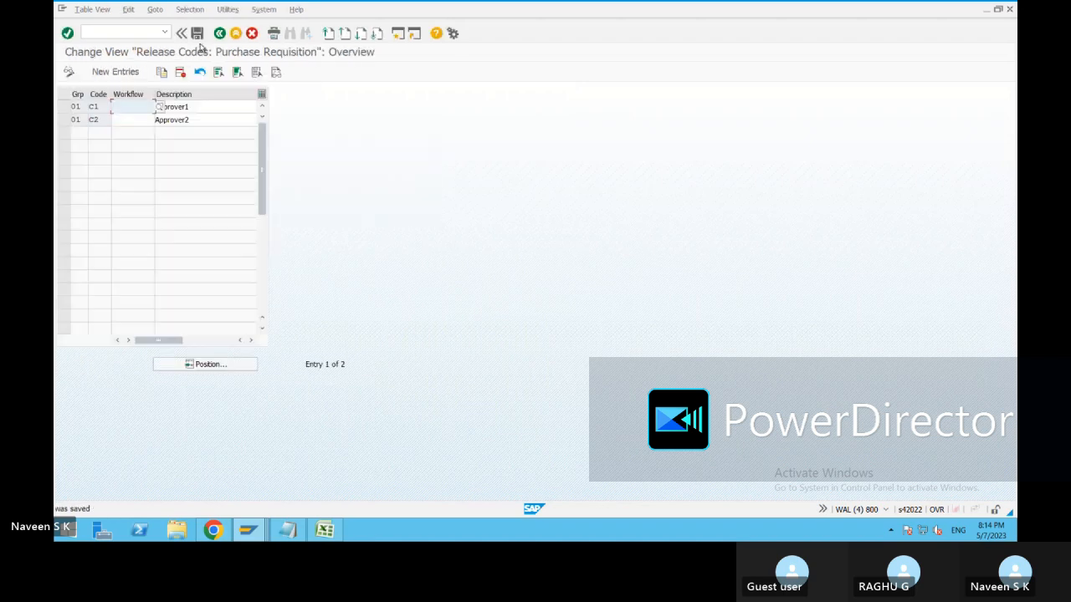
left_click(220, 33)
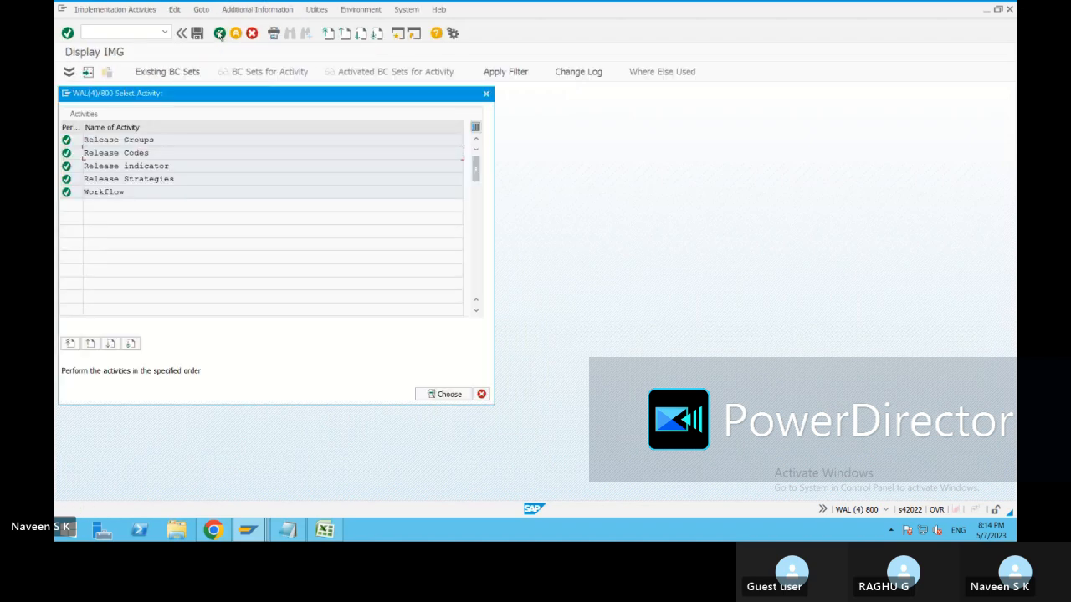
Review the empty Workflow role-to-release-code assignment, then close the IMG activity list.
double_click(119, 188)
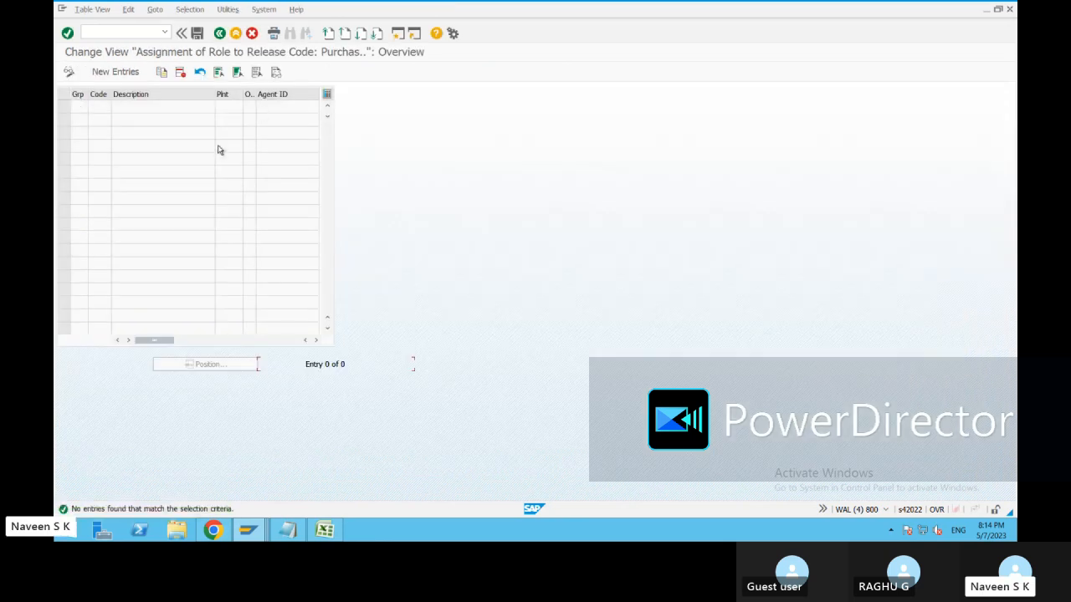
left_click(219, 33)
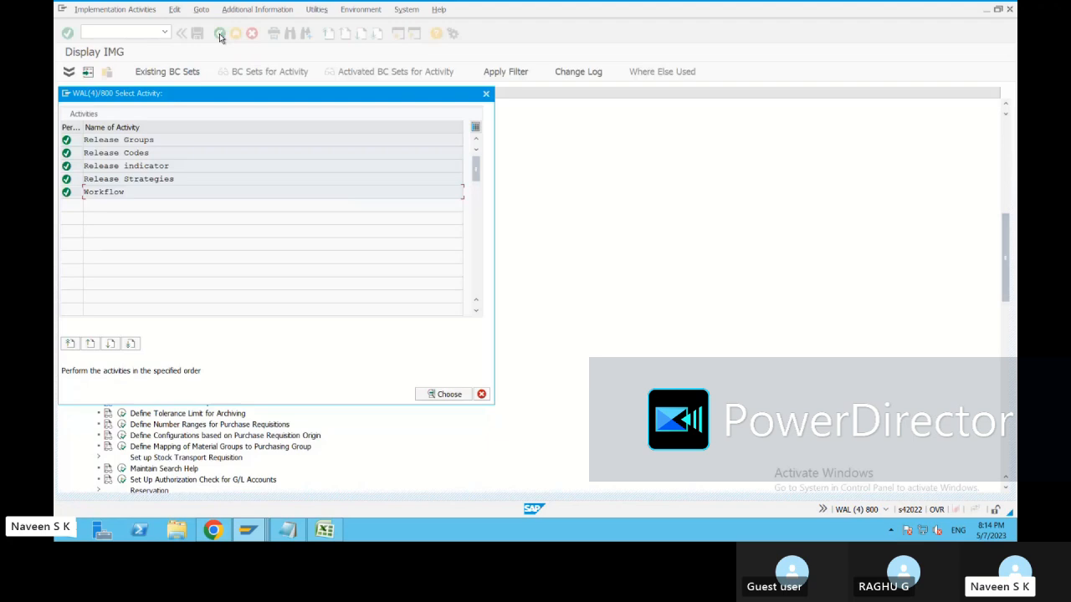
left_click(486, 93)
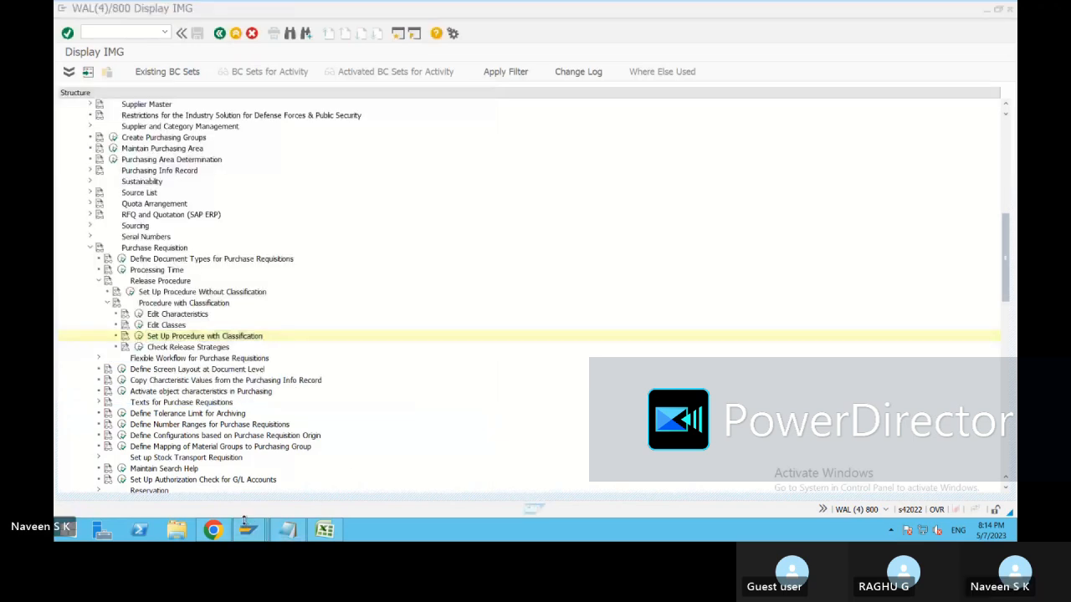
mouse_move(248, 529)
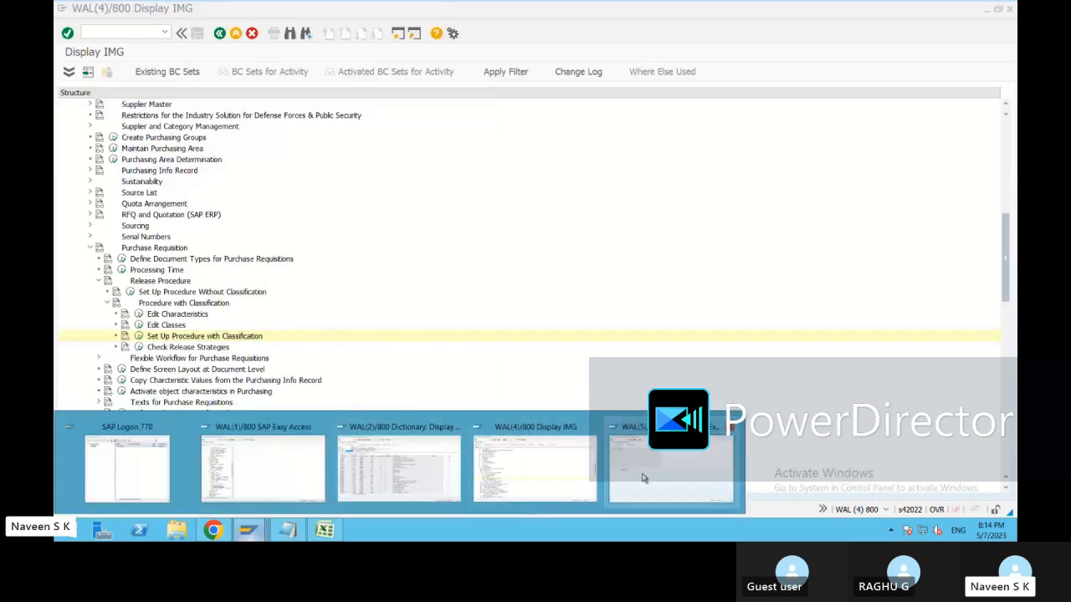
mouse_move(643, 478)
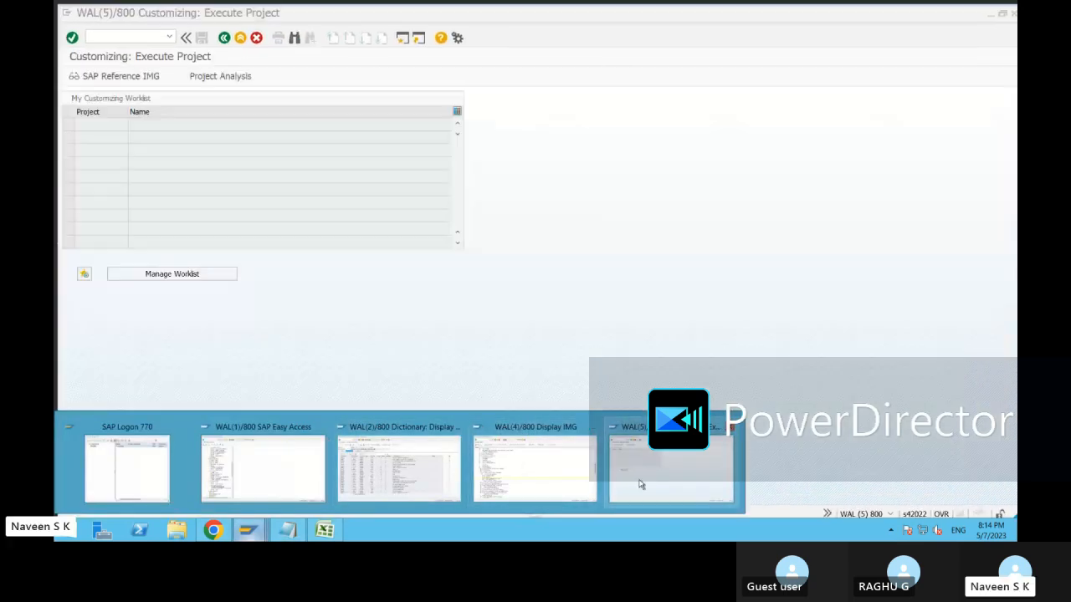
mouse_move(487, 482)
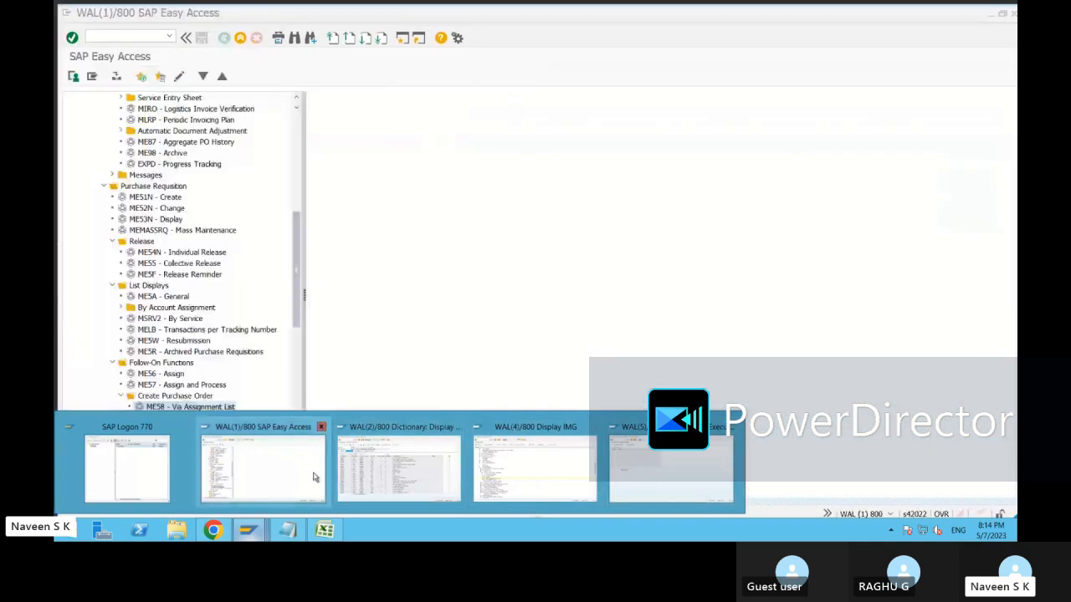
Start a new purchase requisition with ME51N from SAP Easy Access.
left_click(263, 468)
left_click(165, 32)
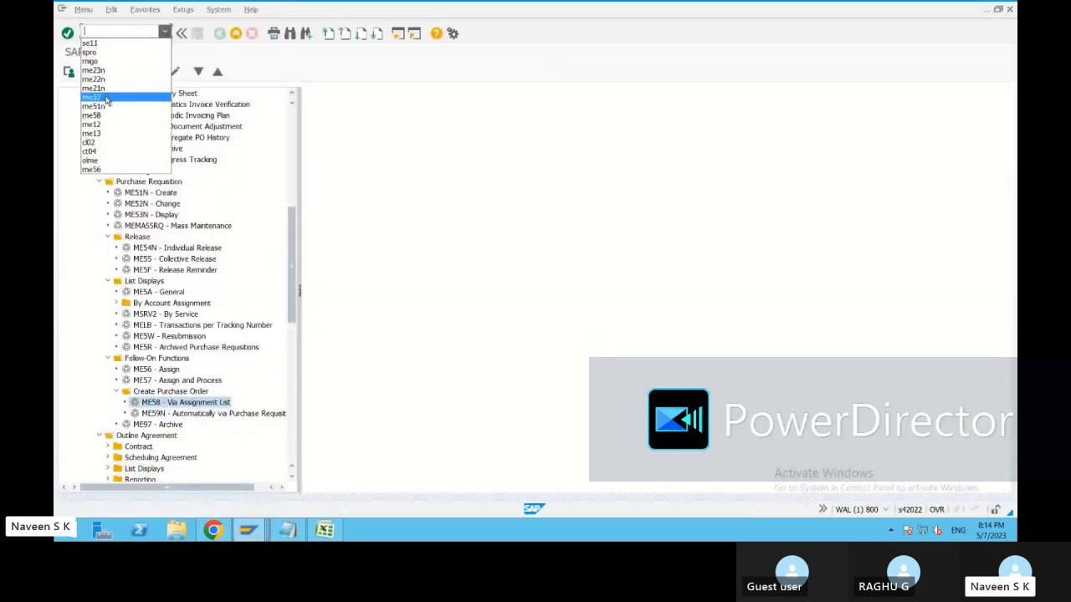
left_click(108, 32)
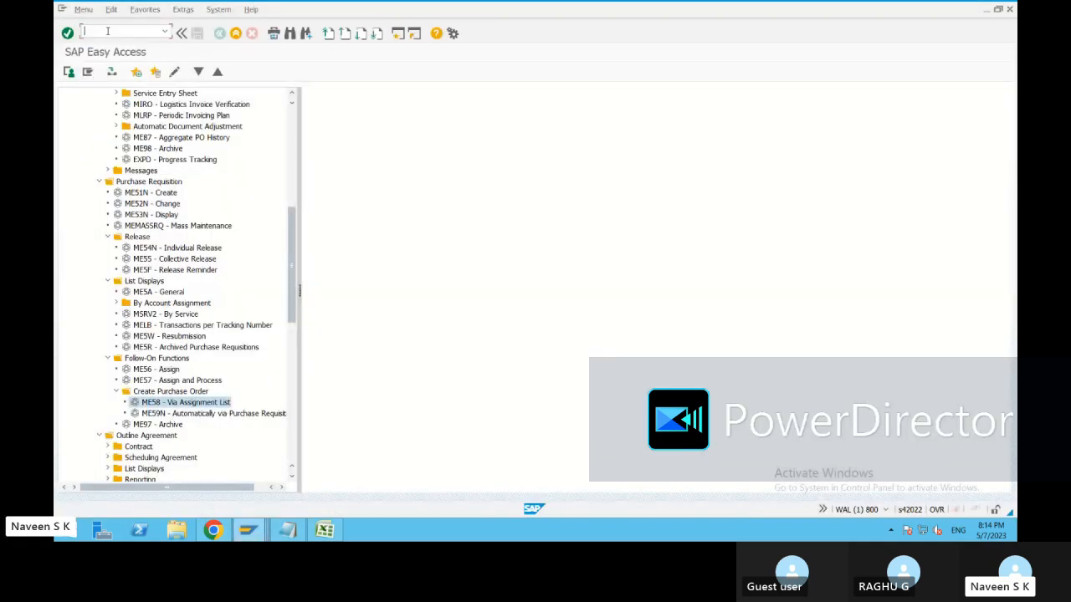
type("me51n")
key("Return")
Enter item 10 as MATERIAL1, quantity 1, plant 1710, purchasing group 001.
left_click(191, 147)
type("ma")
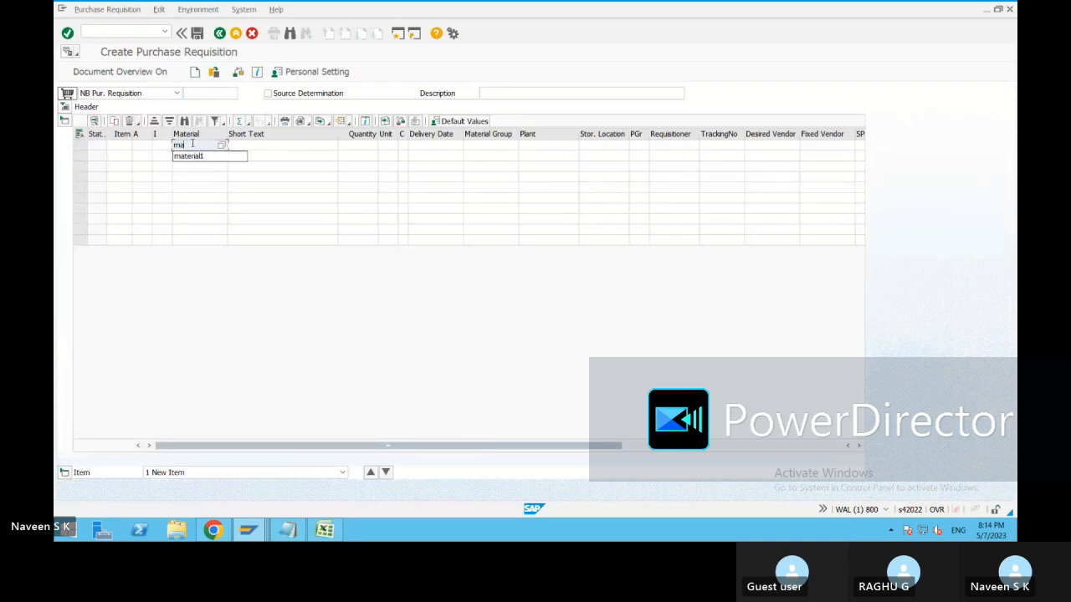
type("ter")
left_click(193, 156)
left_click(351, 148)
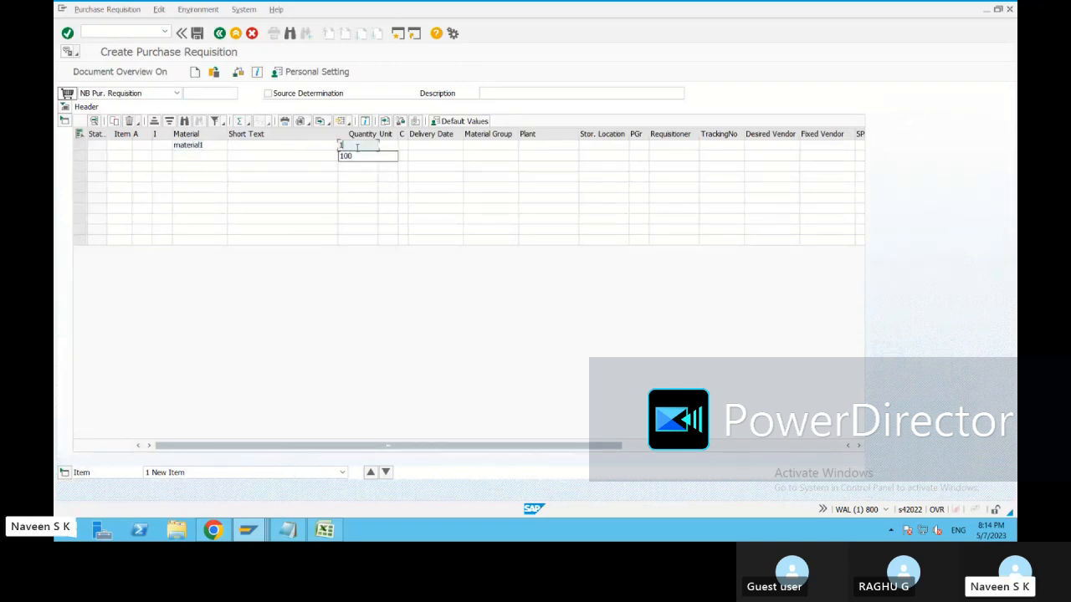
left_click(527, 147)
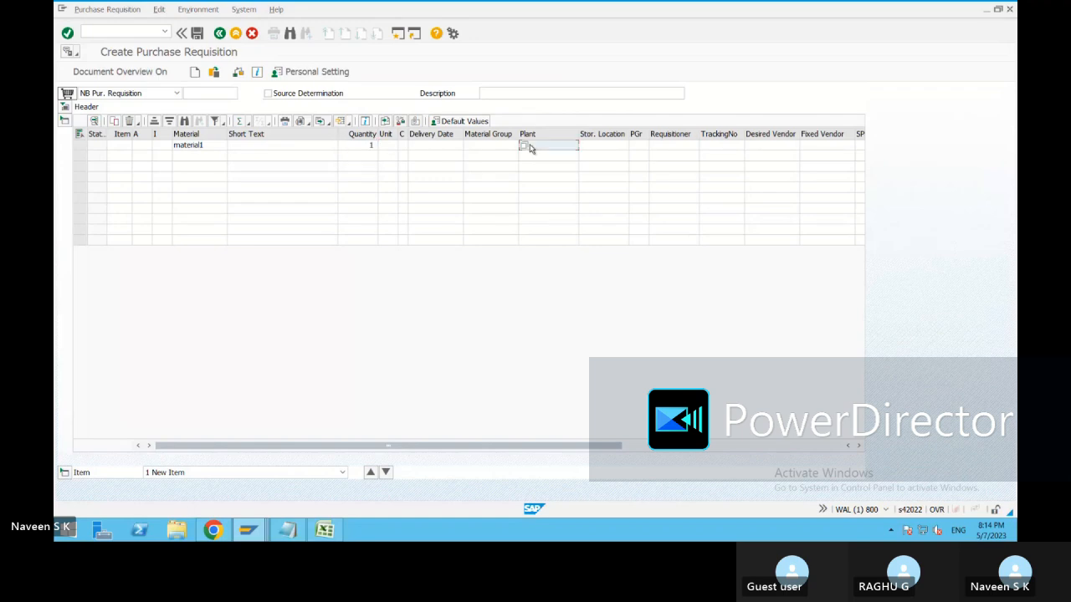
type("1710")
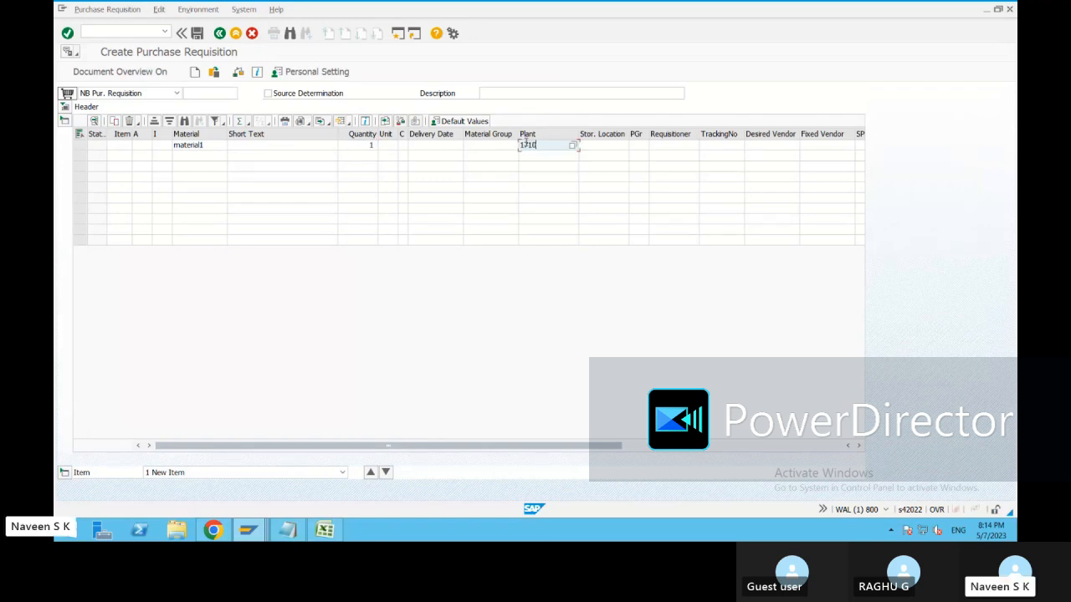
left_click(638, 148)
type("001")
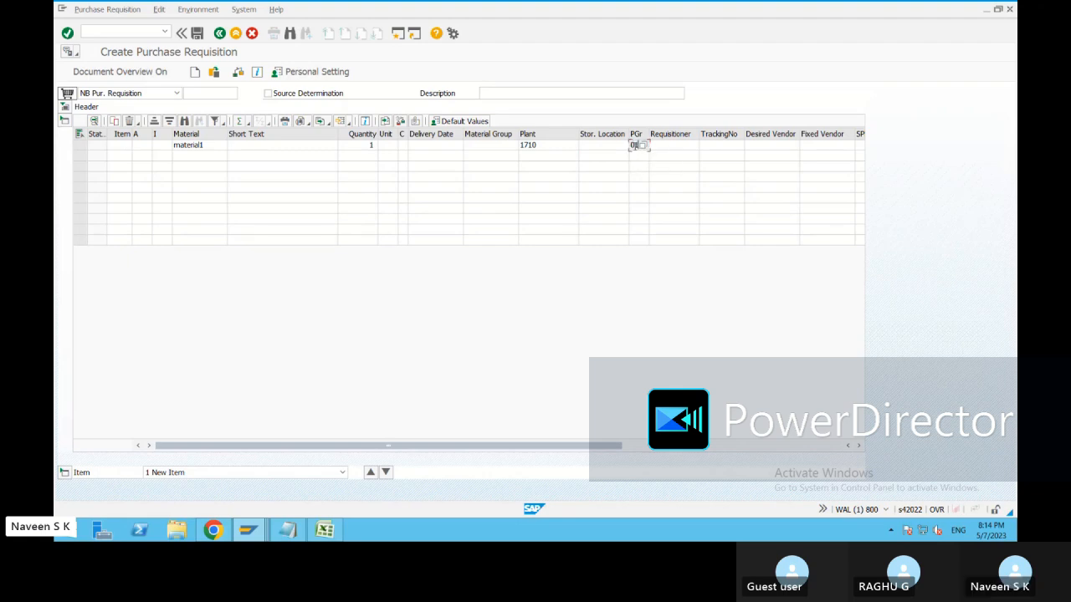
key("Return")
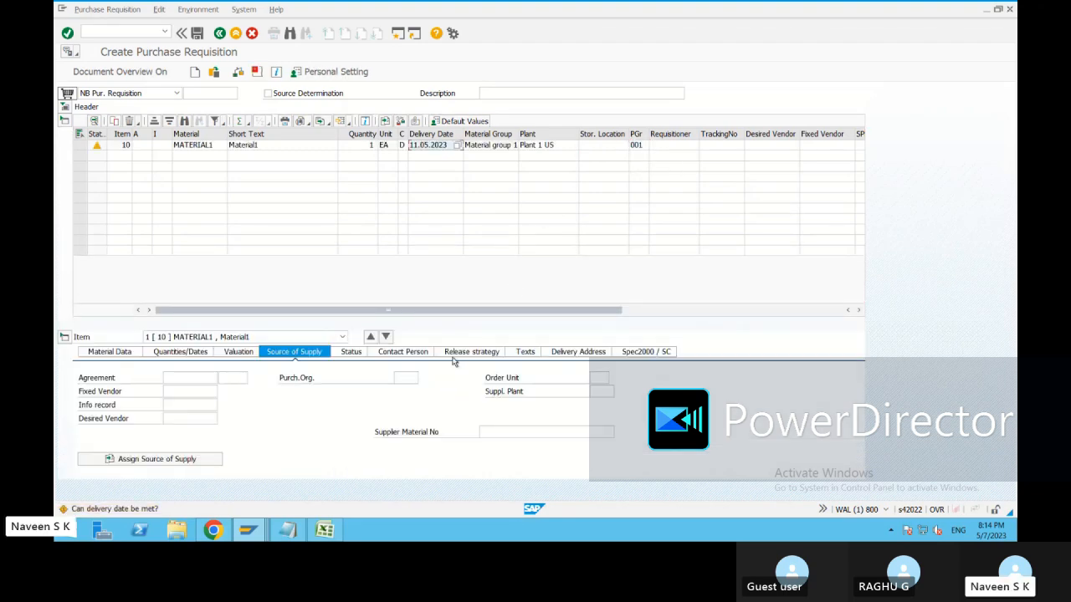
Review the item's release strategy: approvers C1 and C2, release indicator Blocked.
left_click(472, 352)
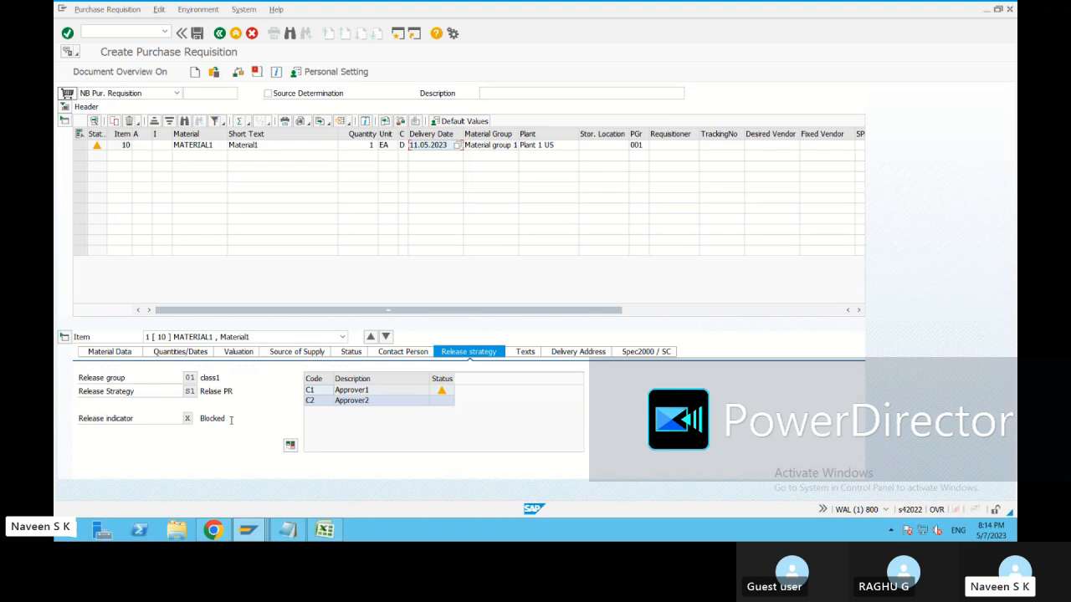
left_click_drag(232, 419, 196, 419)
left_click(442, 391)
left_click(444, 404)
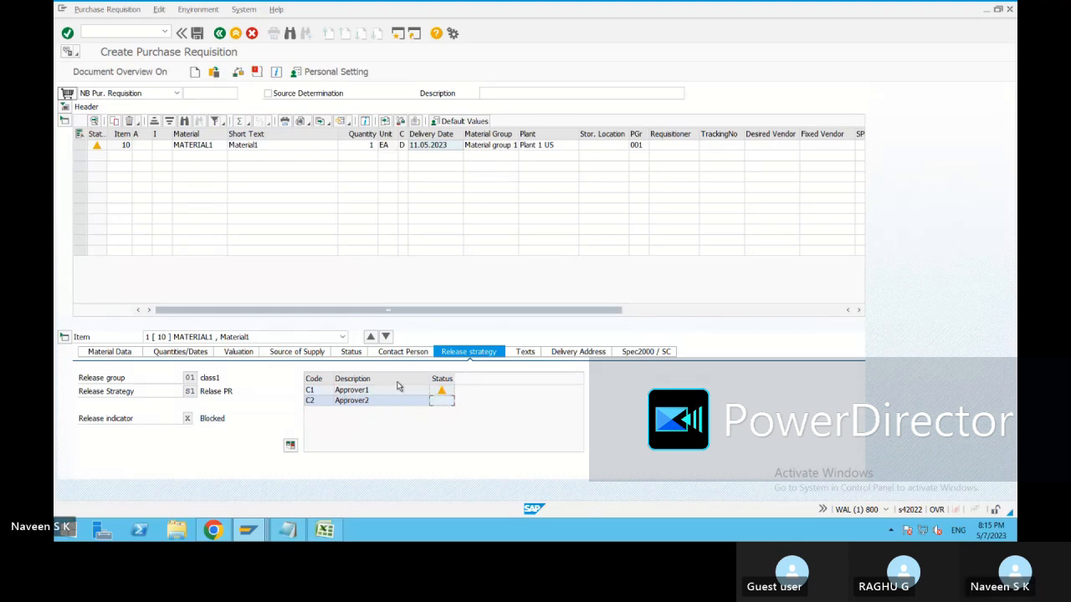
left_click(626, 426)
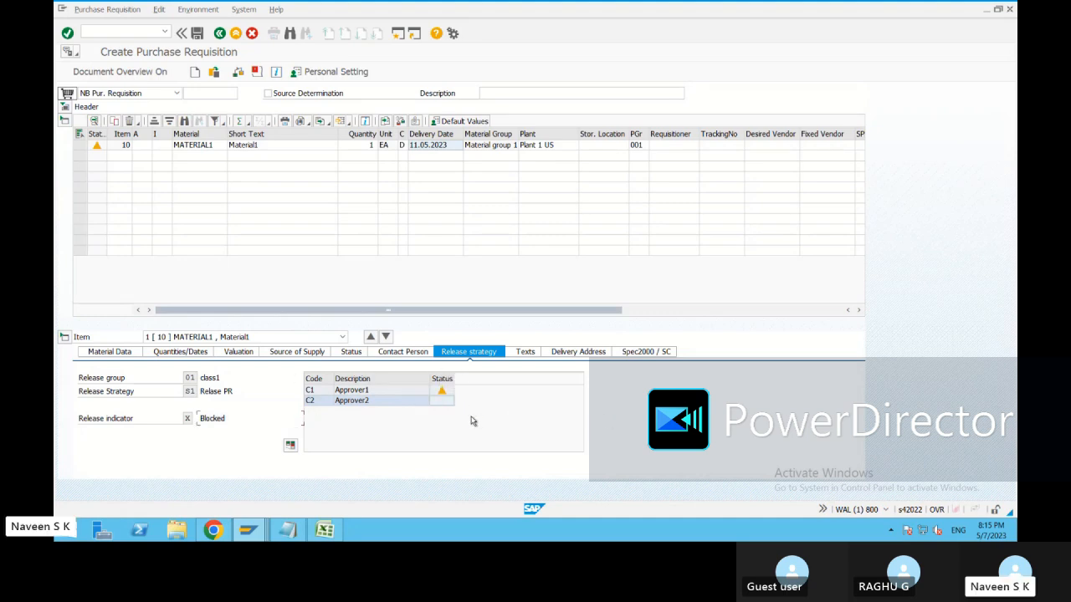
Change the item's purchasing group to 002 and check the requisition.
left_click(644, 147)
left_click(645, 146)
double_click(109, 86)
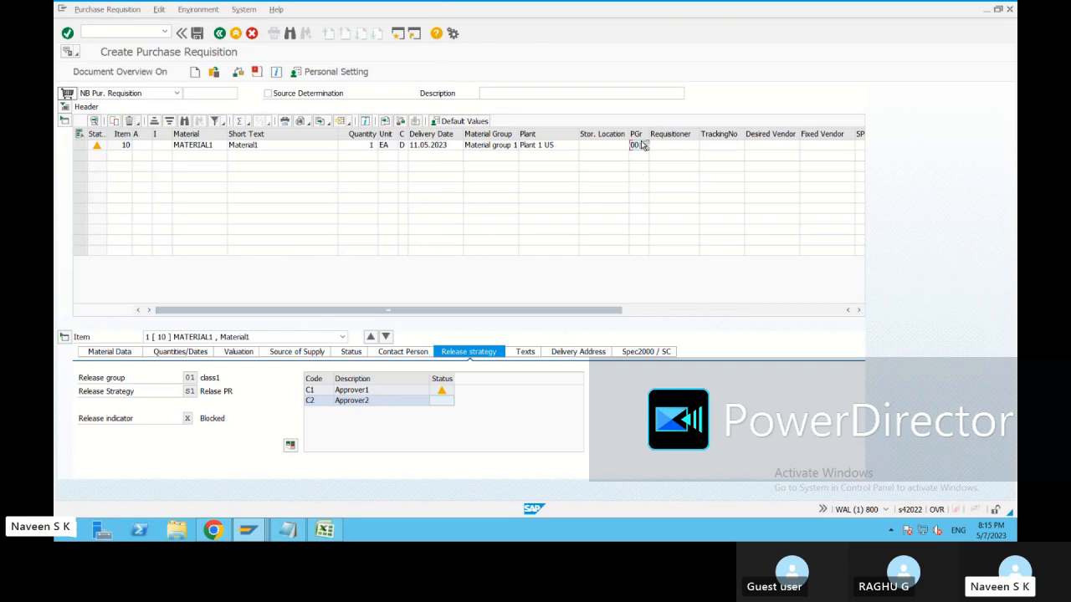
type("2")
key("Tab")
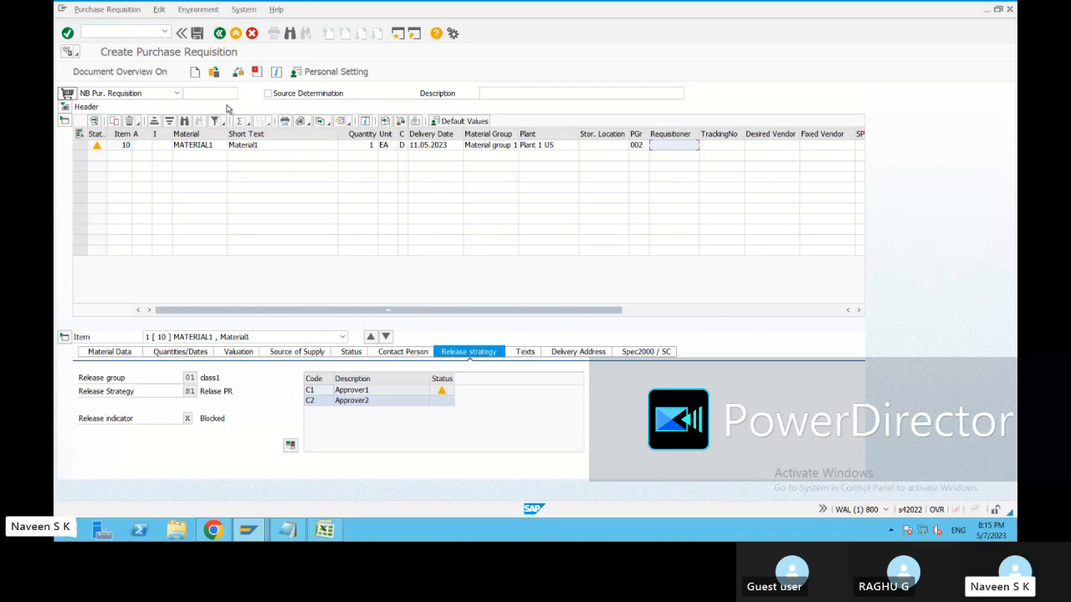
left_click(239, 72)
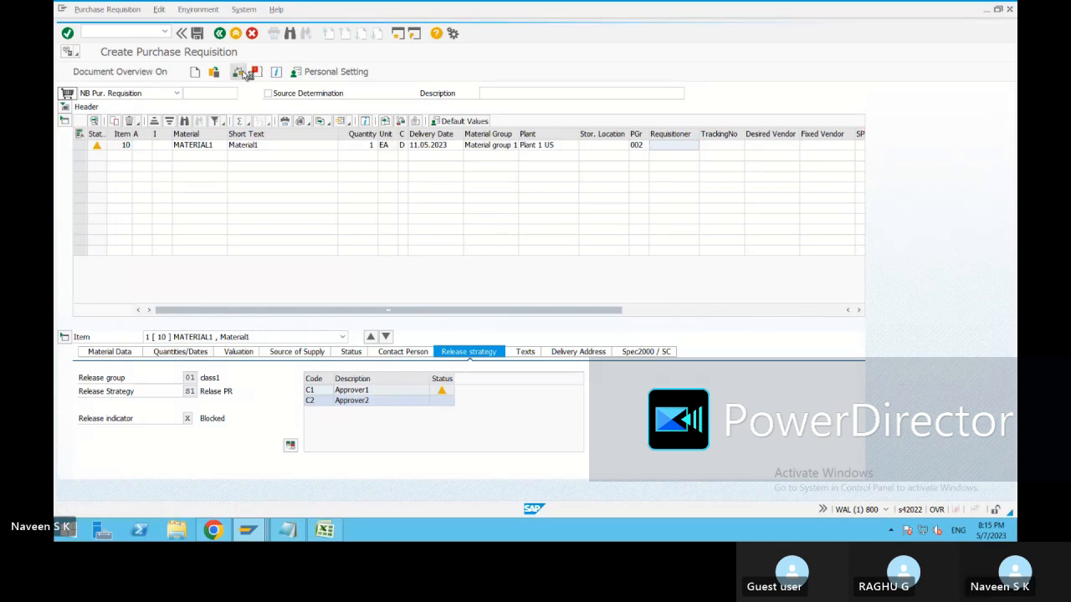
Change the purchasing group to 003 and check the requisition again.
left_click(645, 146)
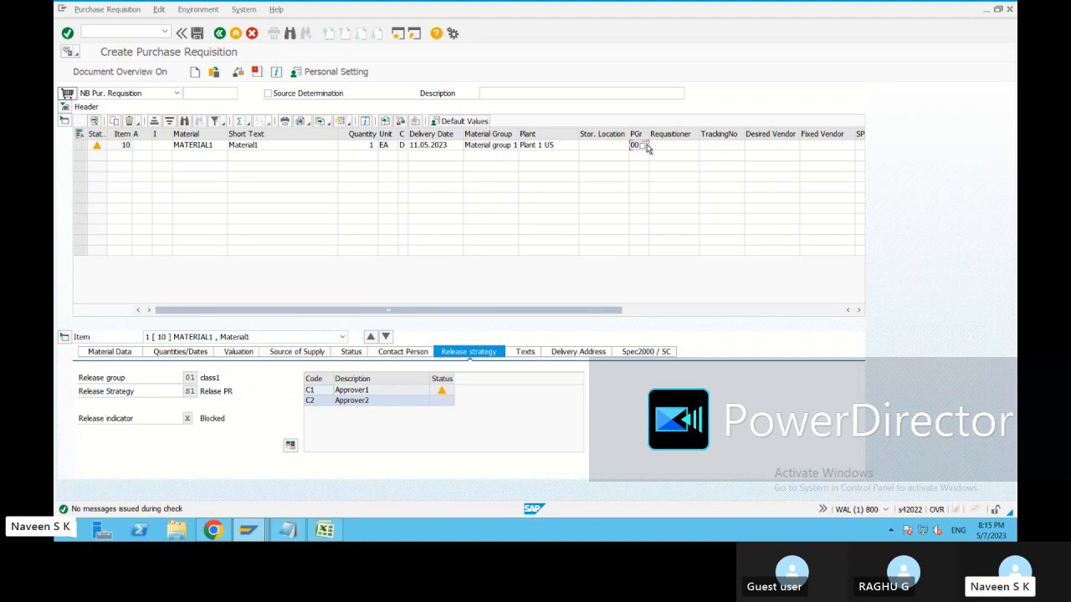
left_click(646, 146)
double_click(86, 98)
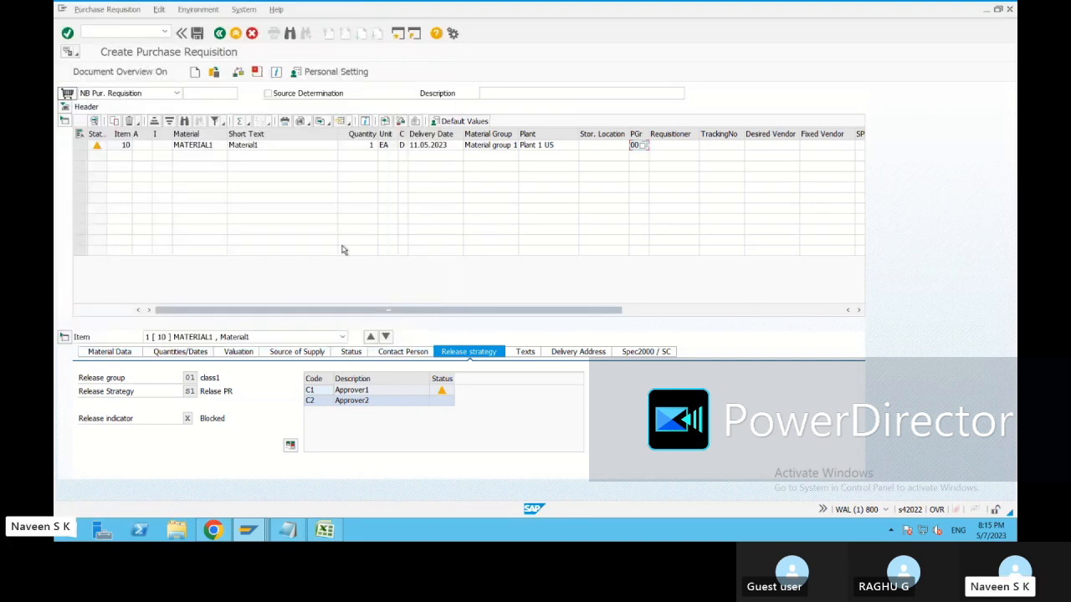
left_click(238, 74)
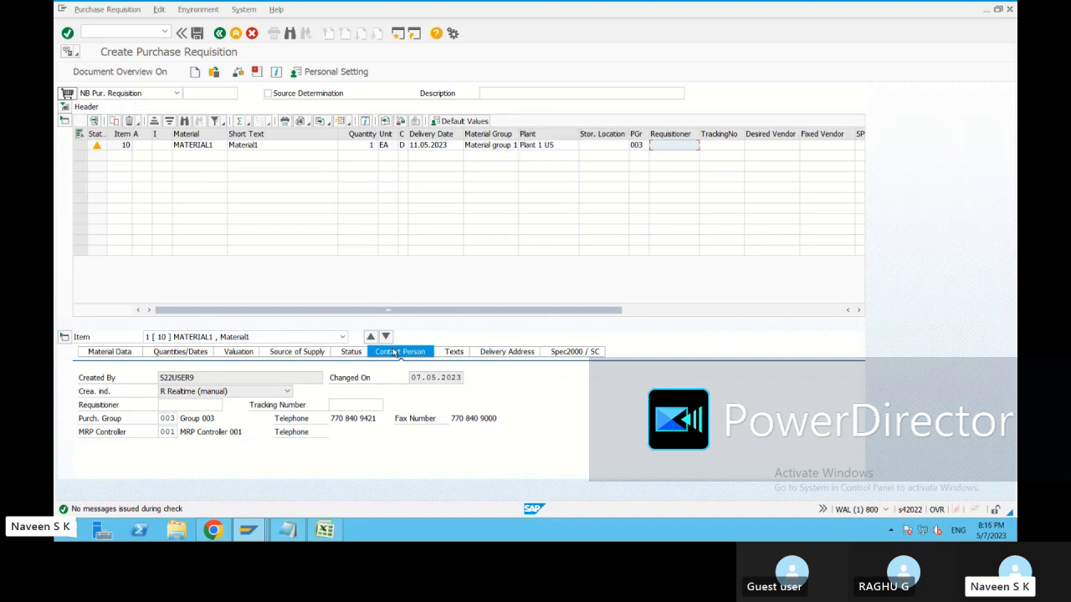
Set the purchasing group back to 002 and recheck so strategy S1 with C1/C2 is redetermined.
left_click(636, 145)
left_click(644, 146)
double_click(105, 87)
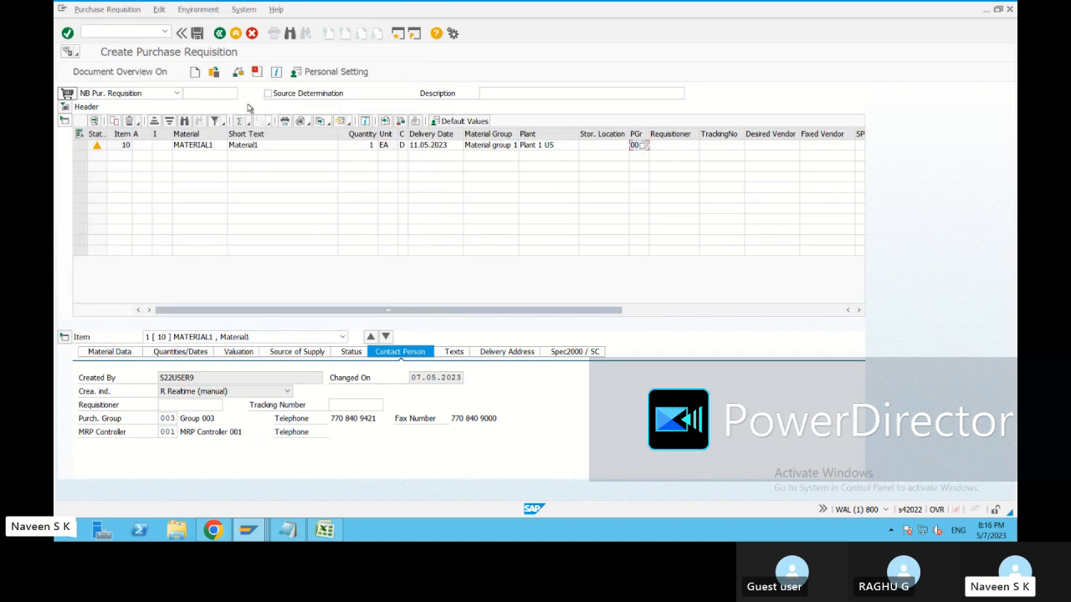
left_click(238, 71)
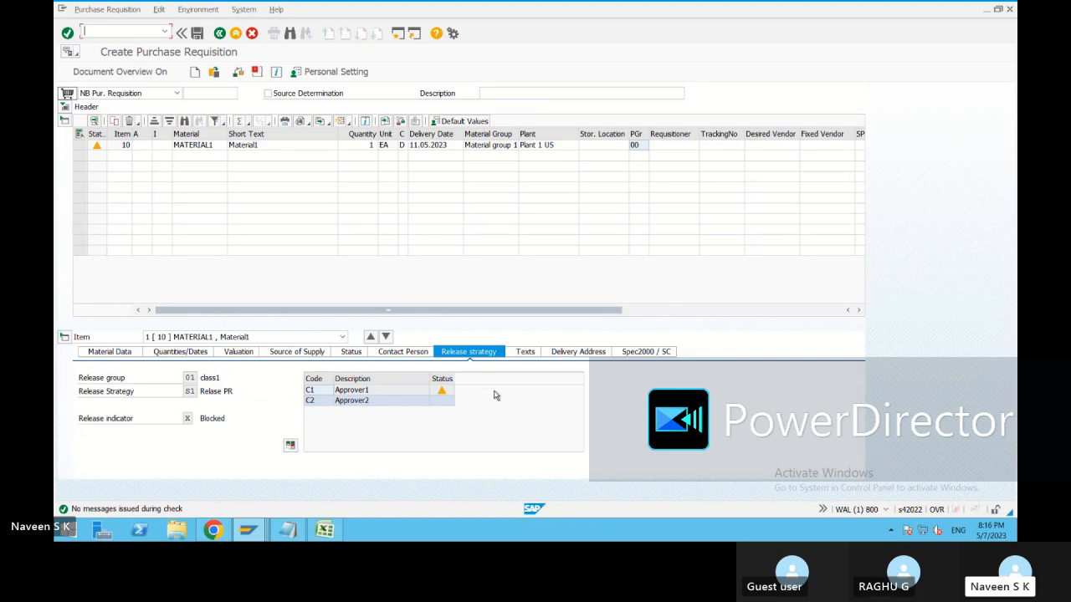
left_click(325, 530)
Note 'Individual release' in C18 and 'one PR/PO' in E18.
left_click(174, 323)
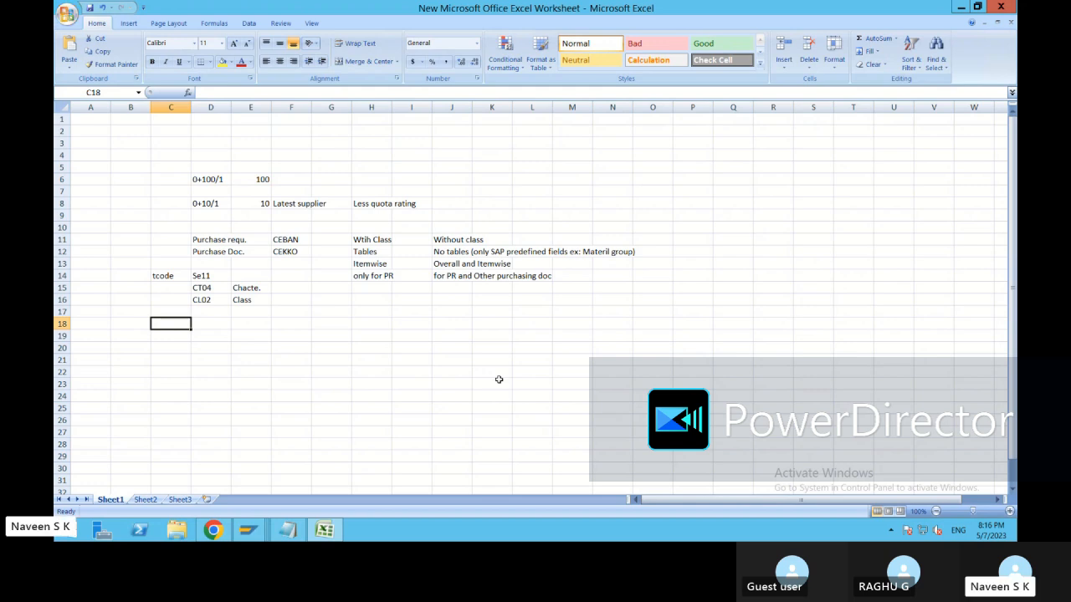
left_click(493, 335)
left_click(189, 323)
type("Indivi")
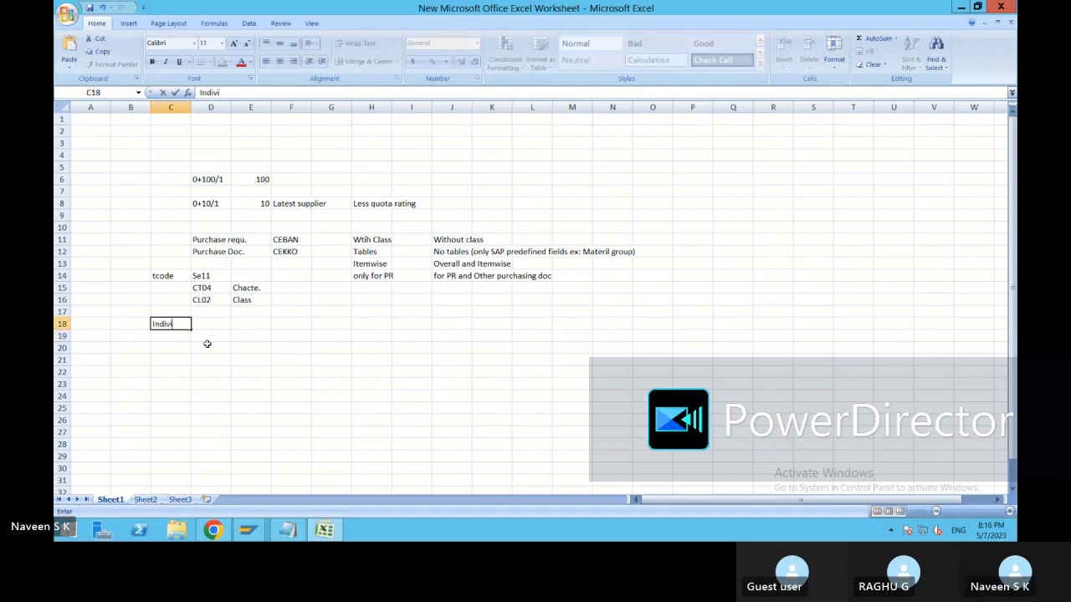
type("dual release")
left_click(227, 345)
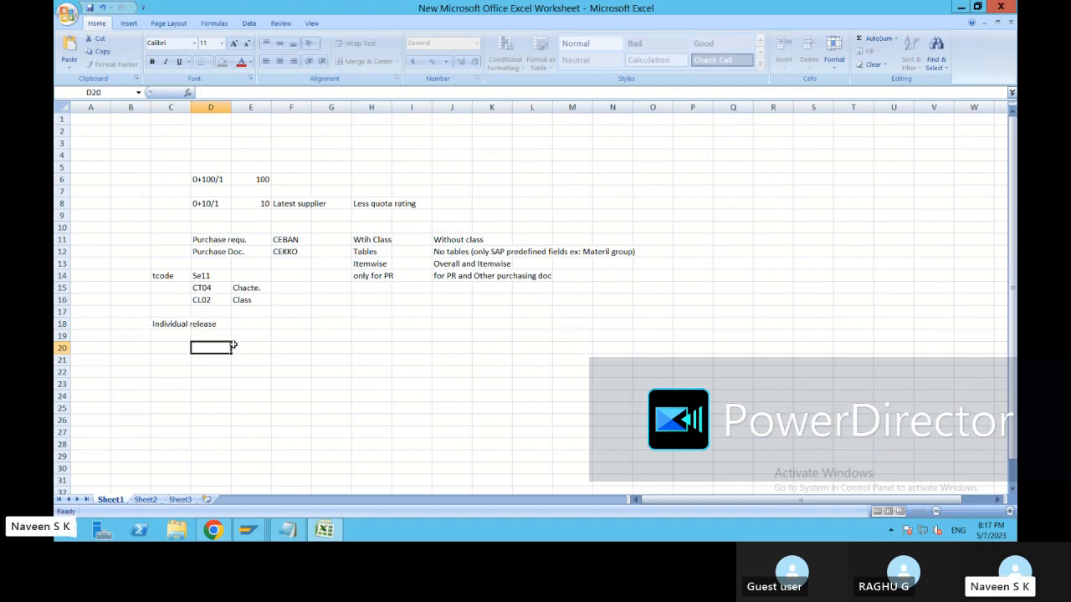
left_click(251, 324)
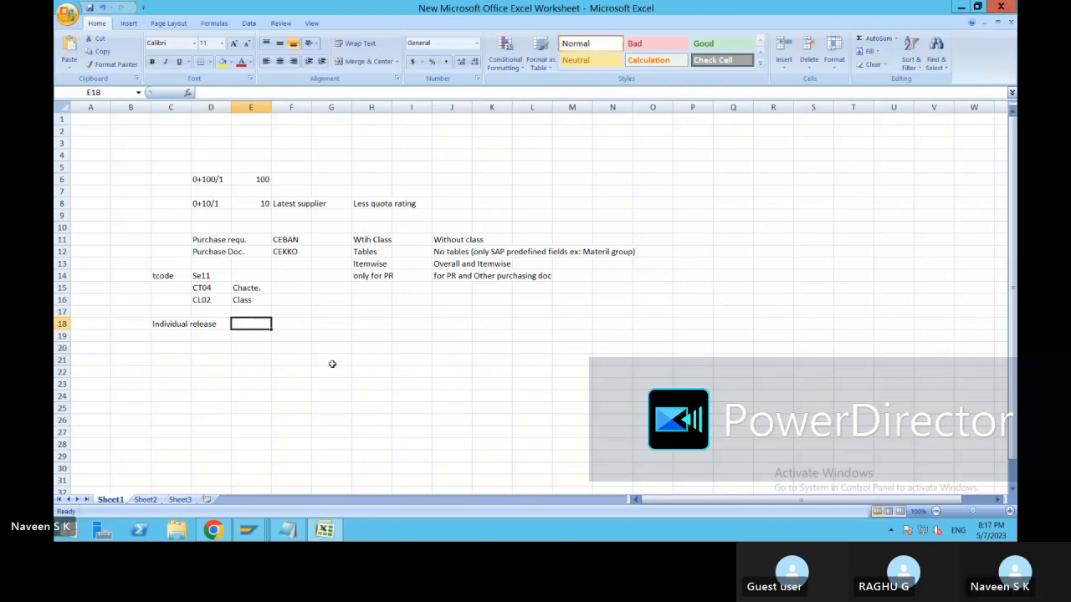
type("one")
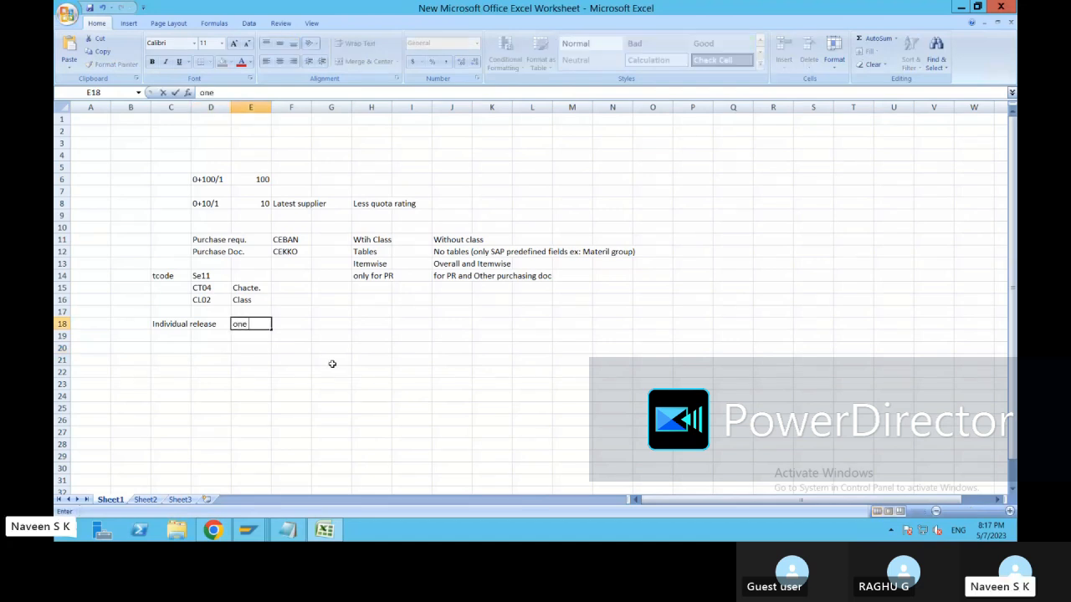
type("PR/PO")
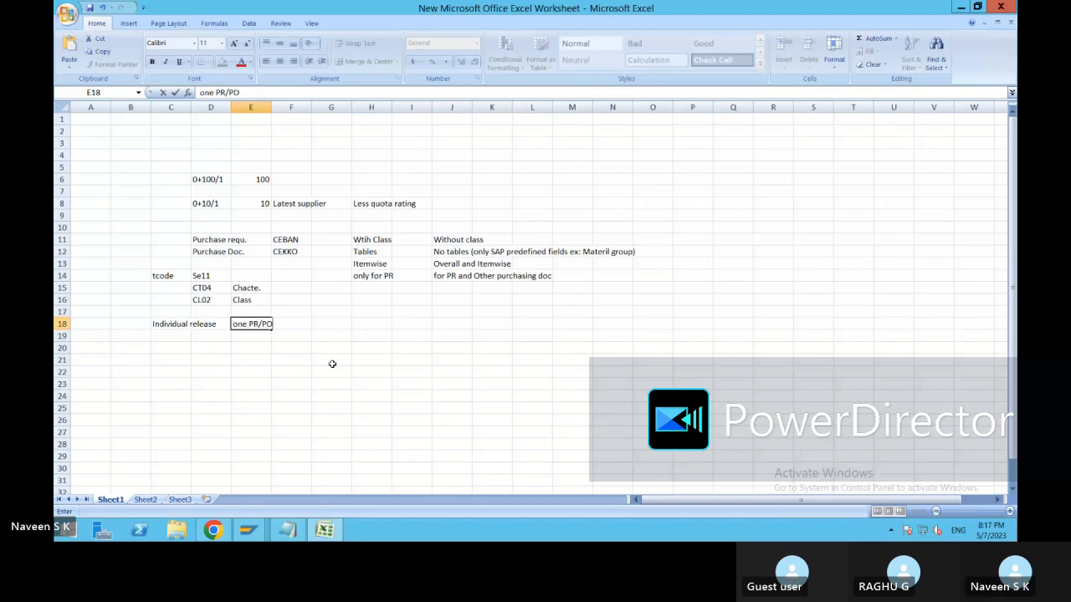
left_click(172, 336)
Note 'collective release' in C19 and 'Many PR/PO' in E19.
type("co")
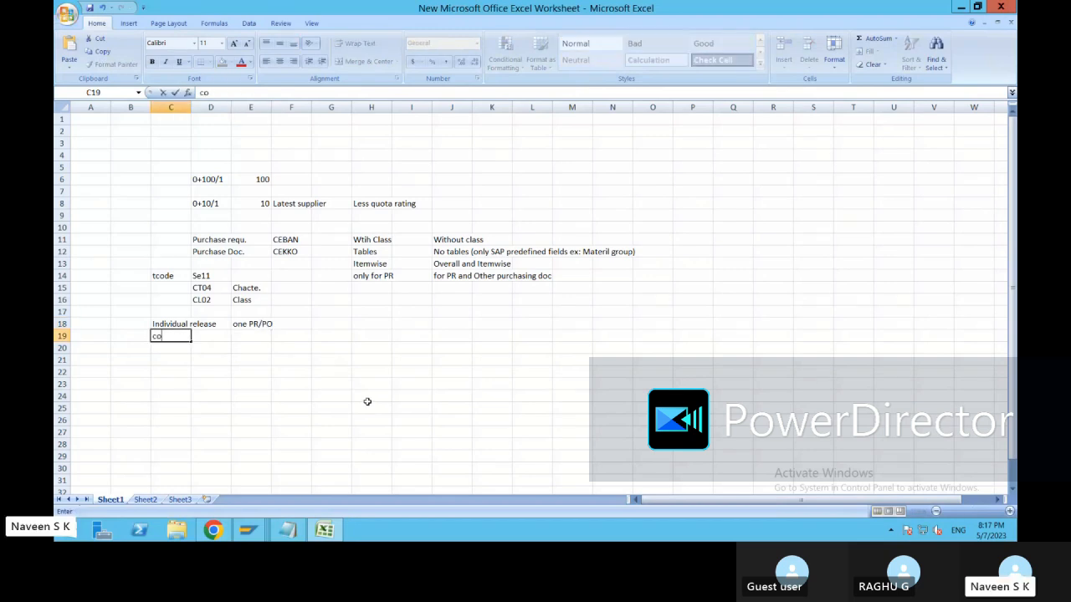
type("llective release")
key("Tab")
key("Tab")
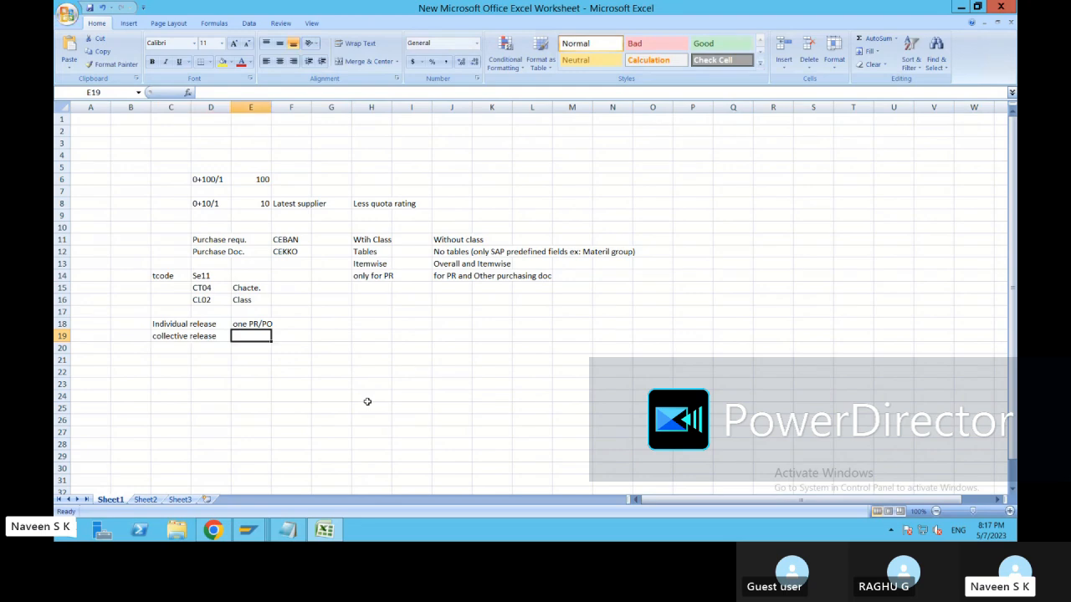
type("Many PR")
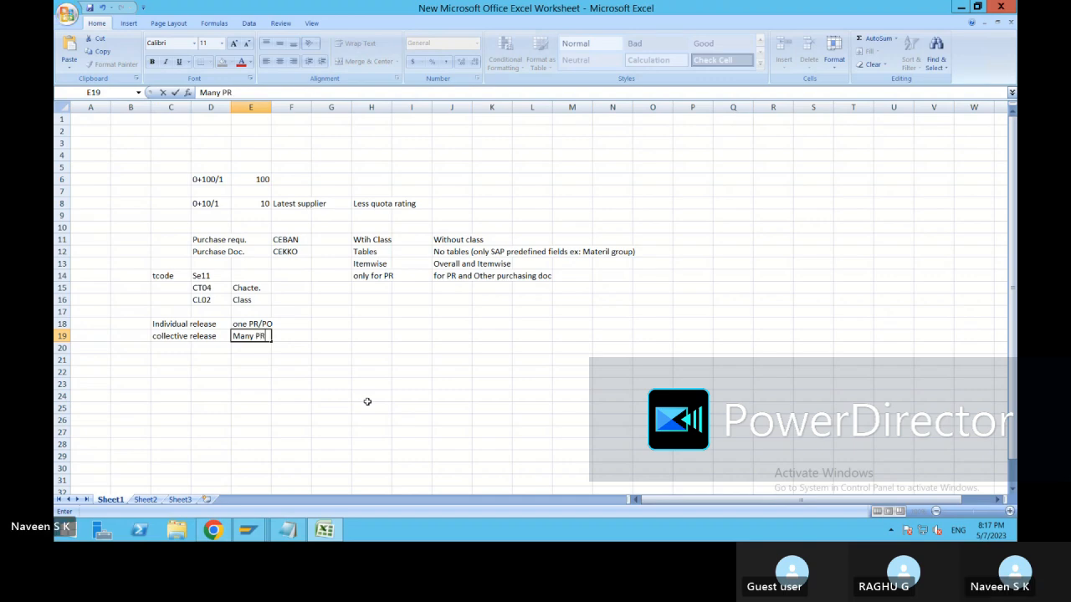
type("/PO")
left_click(359, 406)
left_click(376, 263)
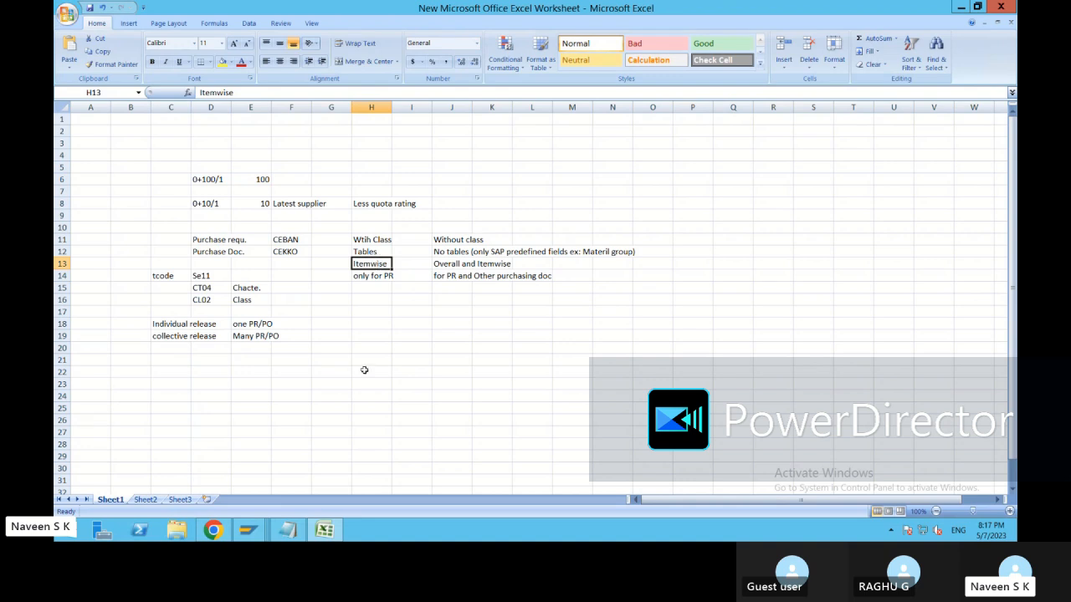
left_click(241, 535)
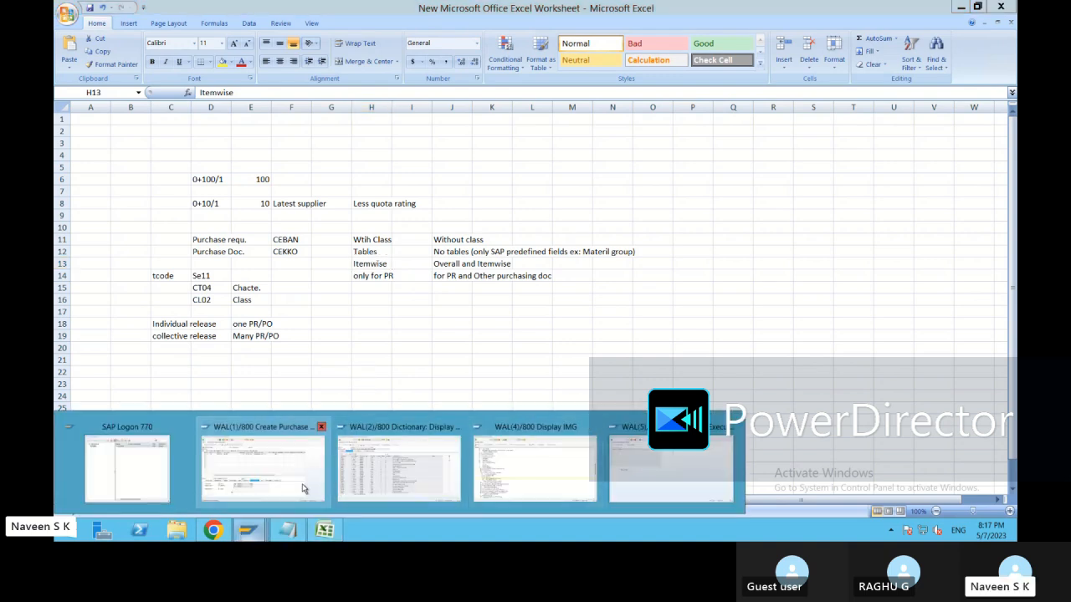
mouse_move(309, 467)
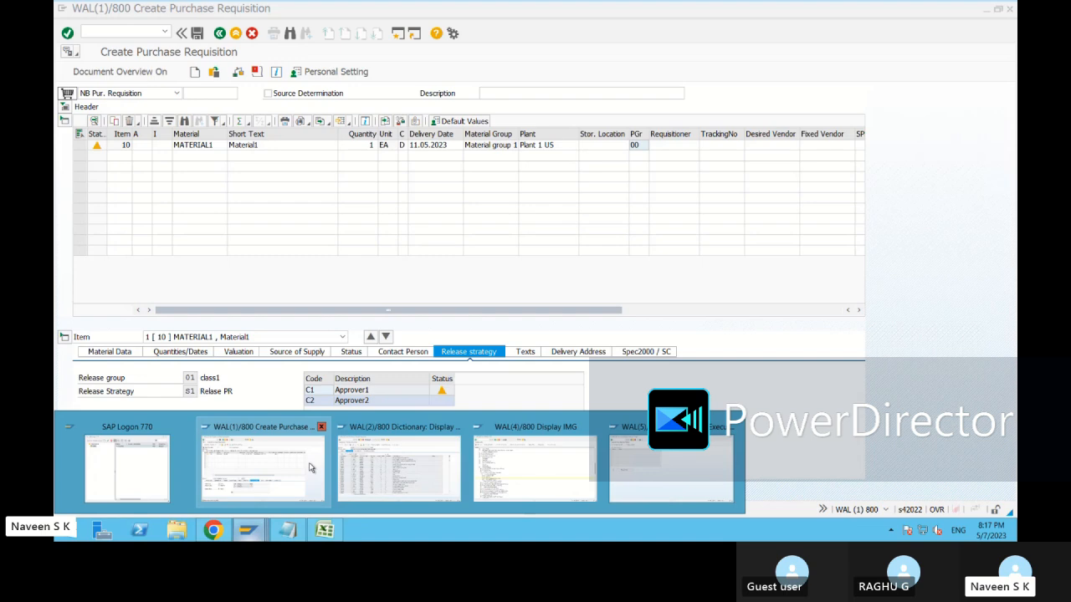
left_click(309, 468)
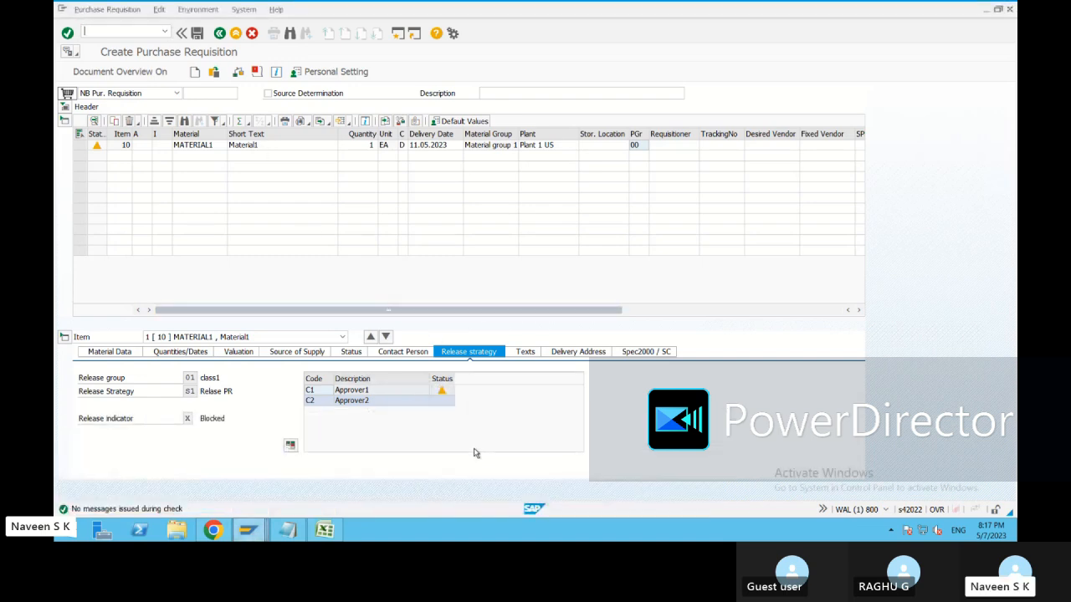
key("alt+Tab")
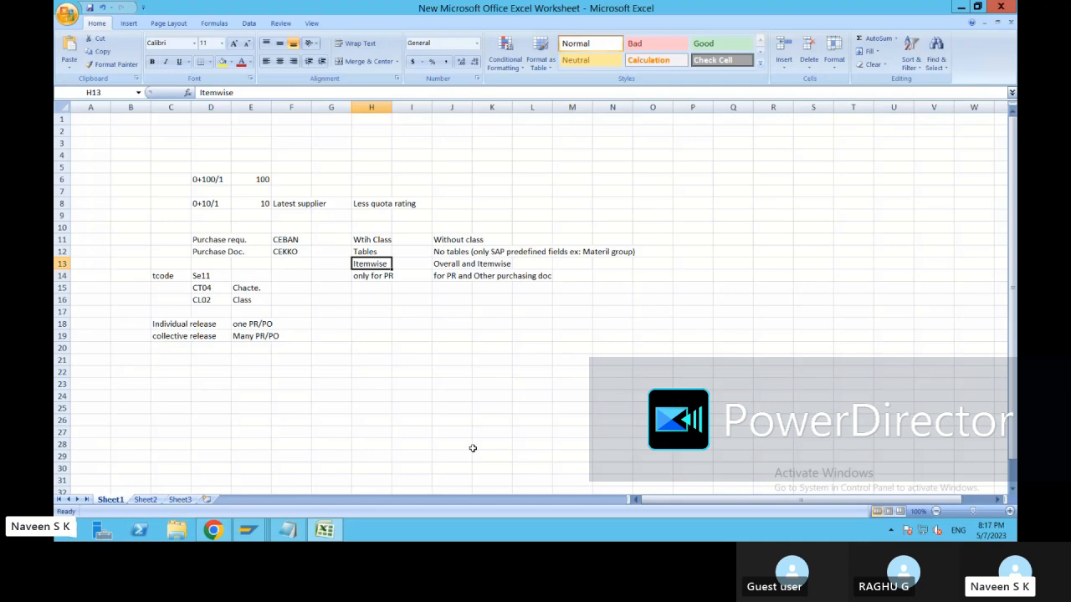
left_click(251, 324)
left_click(179, 335)
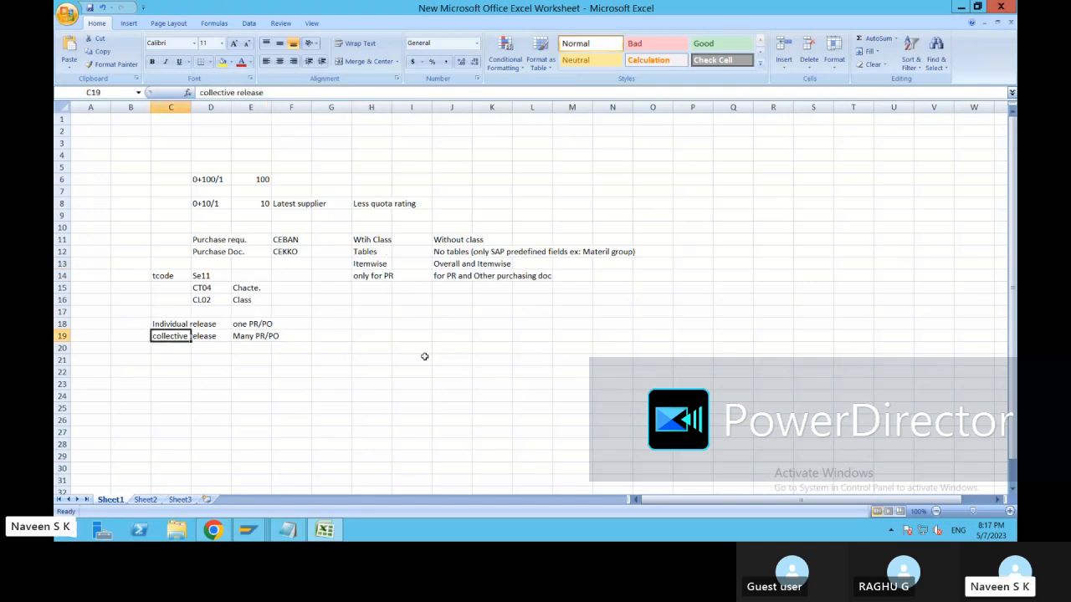
left_click(182, 324)
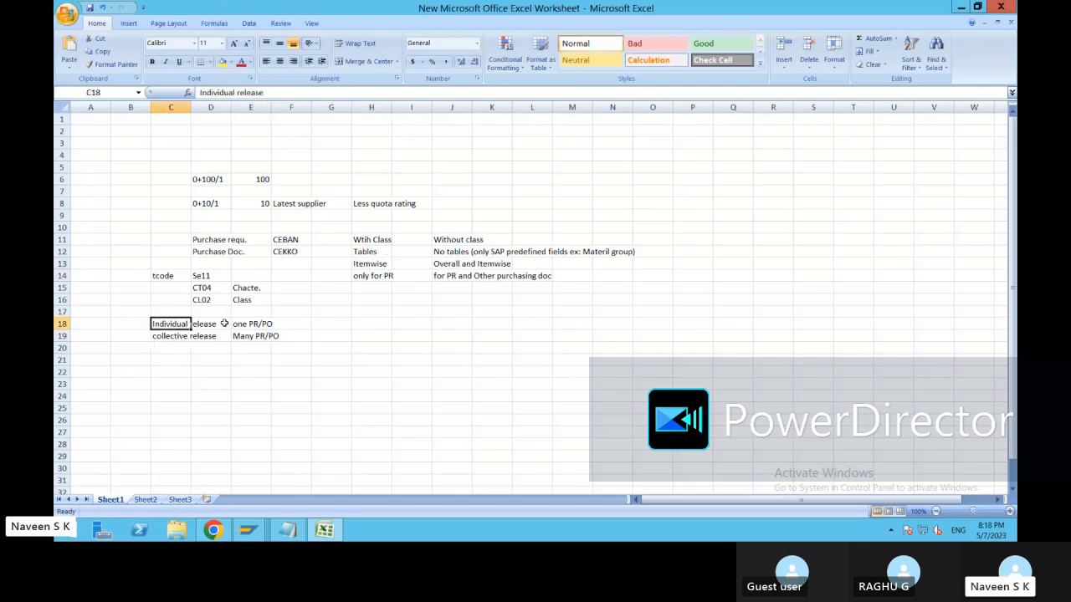
left_click(172, 336)
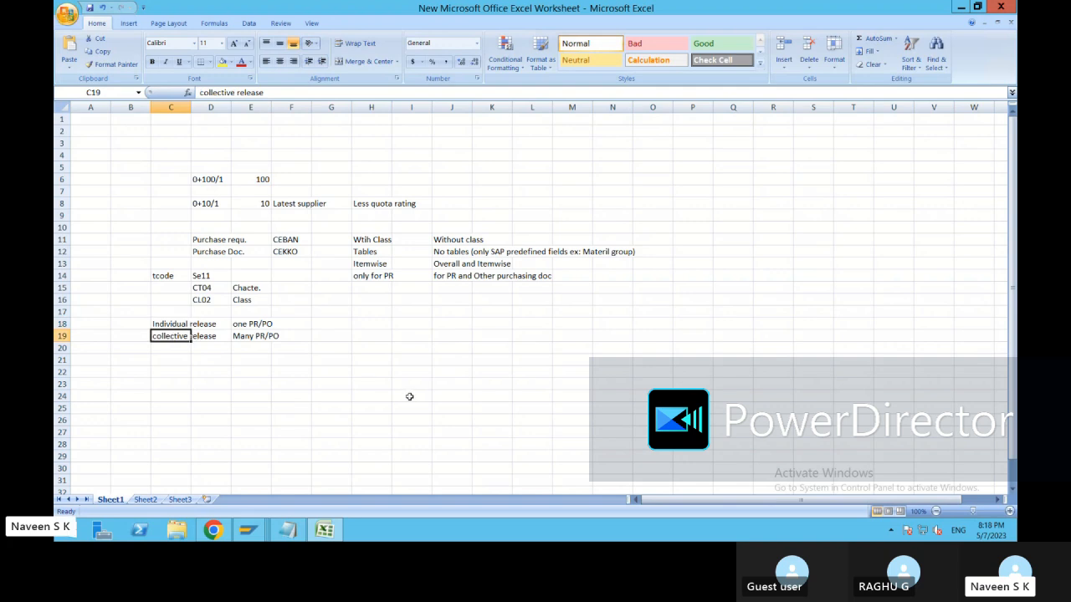
key("alt+Tab")
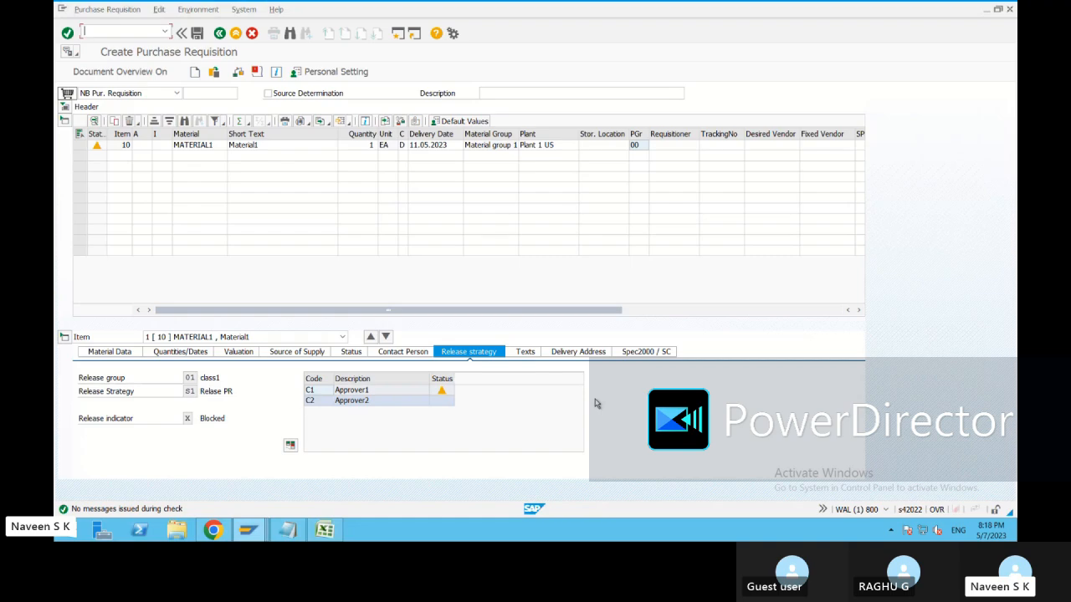
key("alt+Tab")
key("alt+Tab")
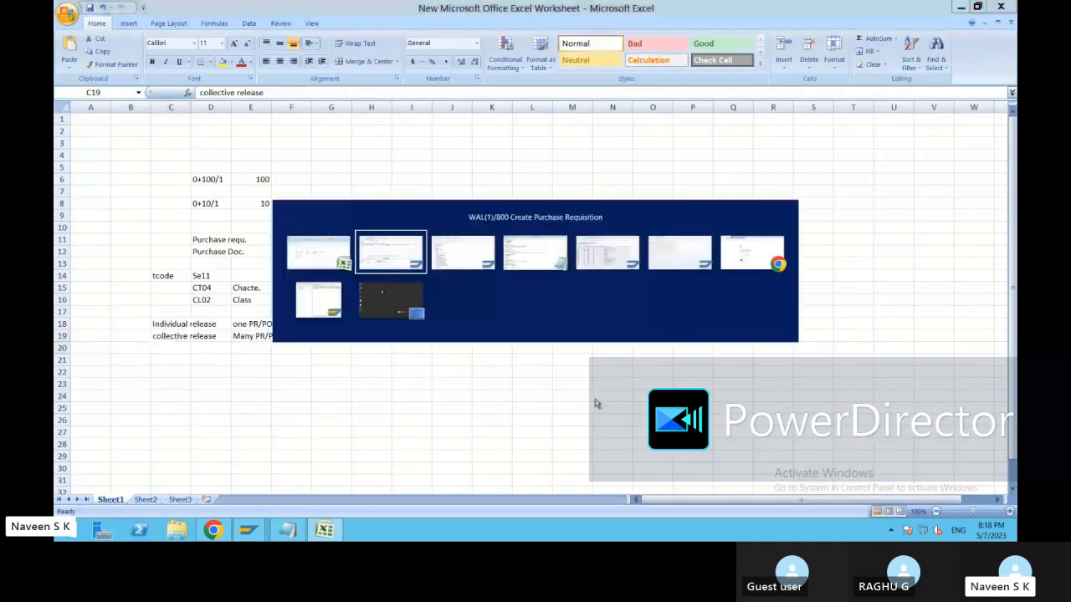
key("alt+Tab")
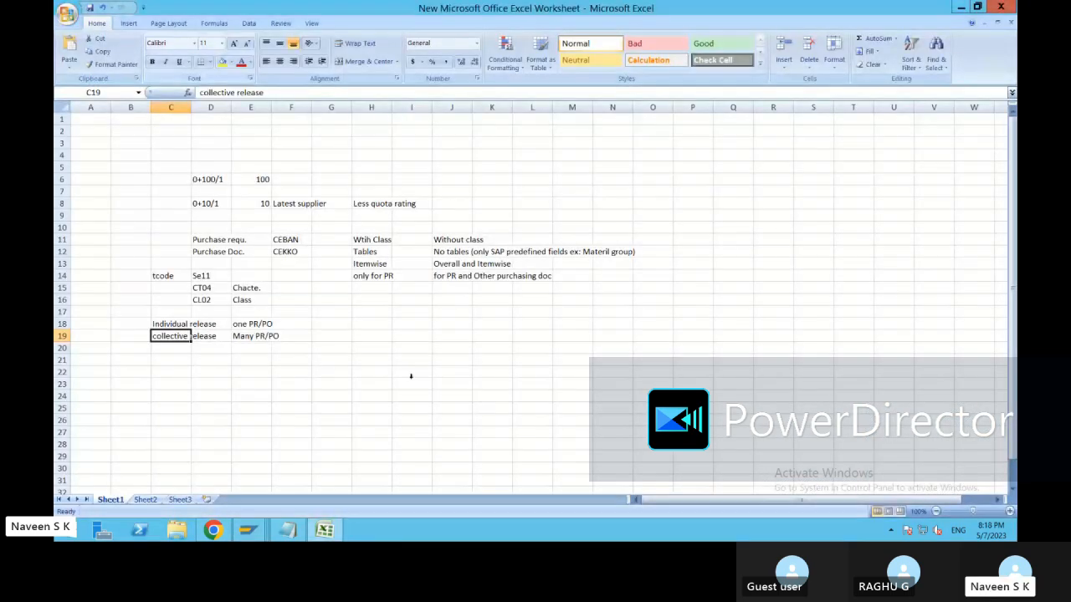
key("alt+Tab")
mouse_move(287, 530)
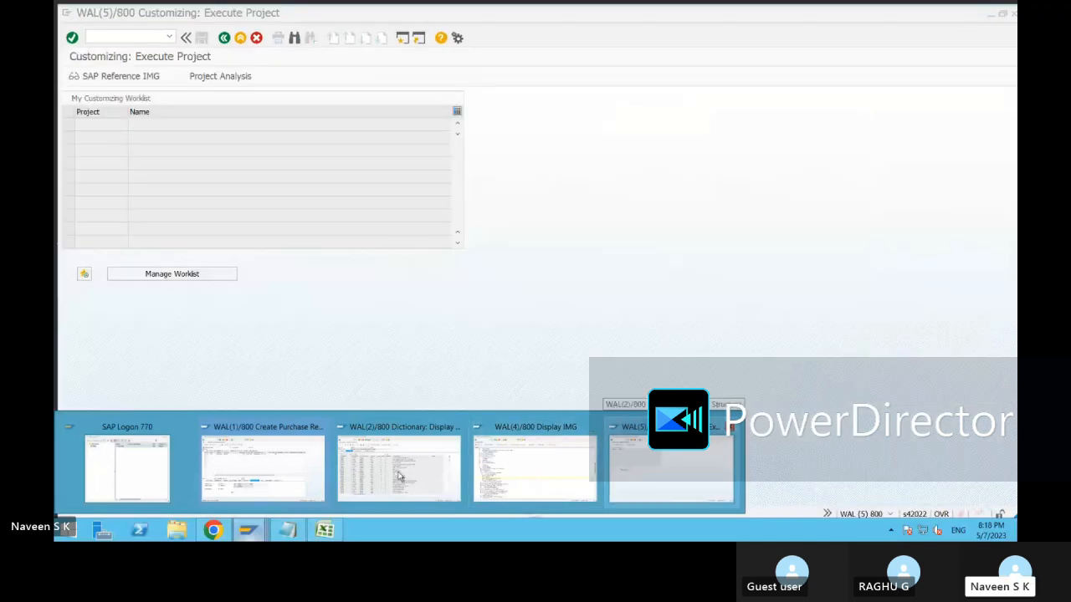
Save the purchase requisition and open the full creation message.
left_click(295, 479)
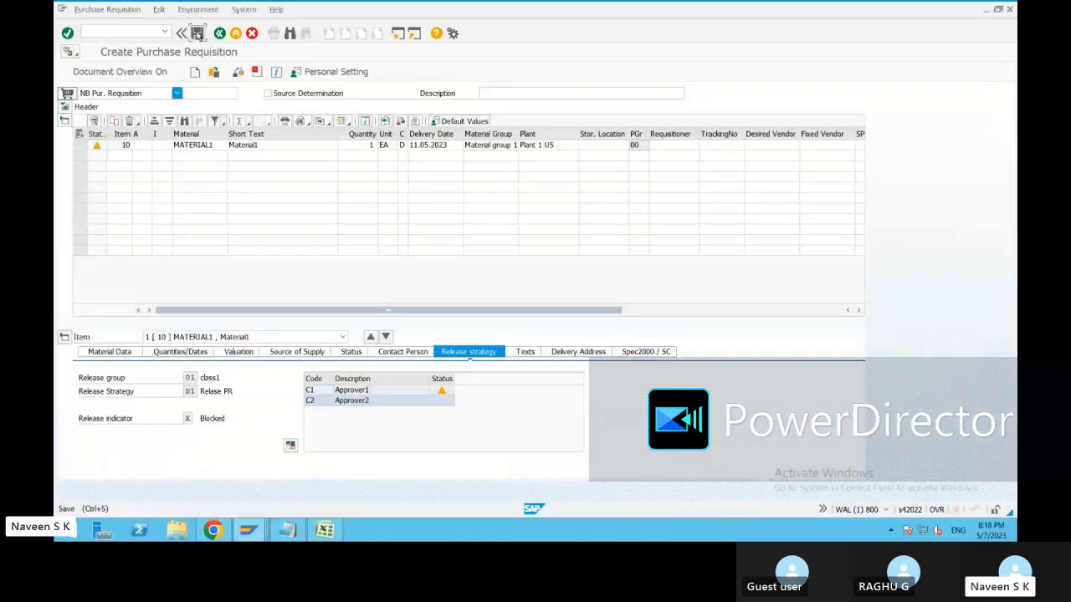
key("ctrl+s")
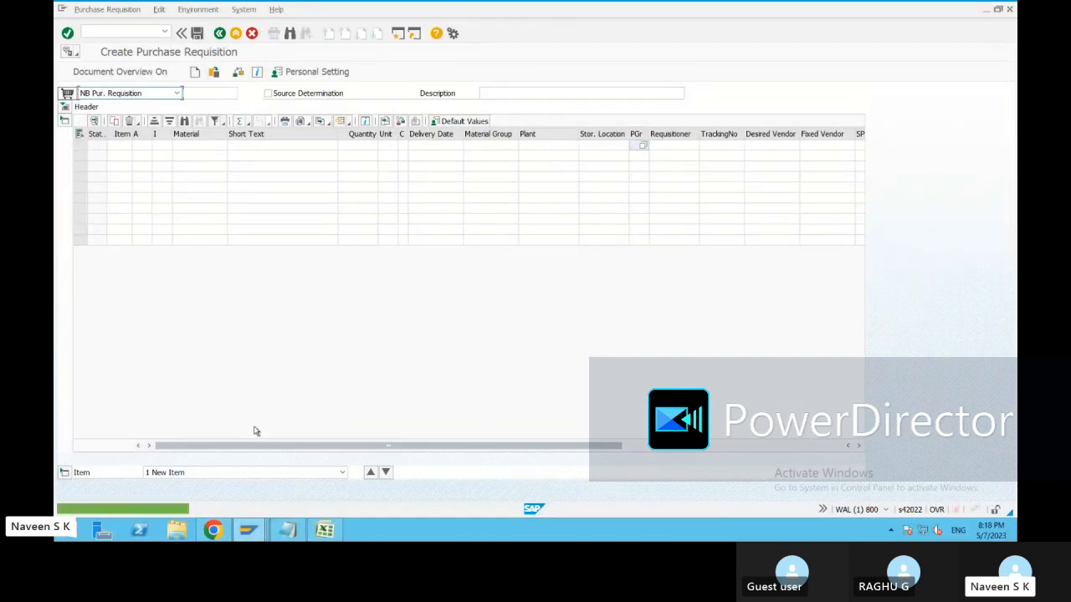
double_click(200, 510)
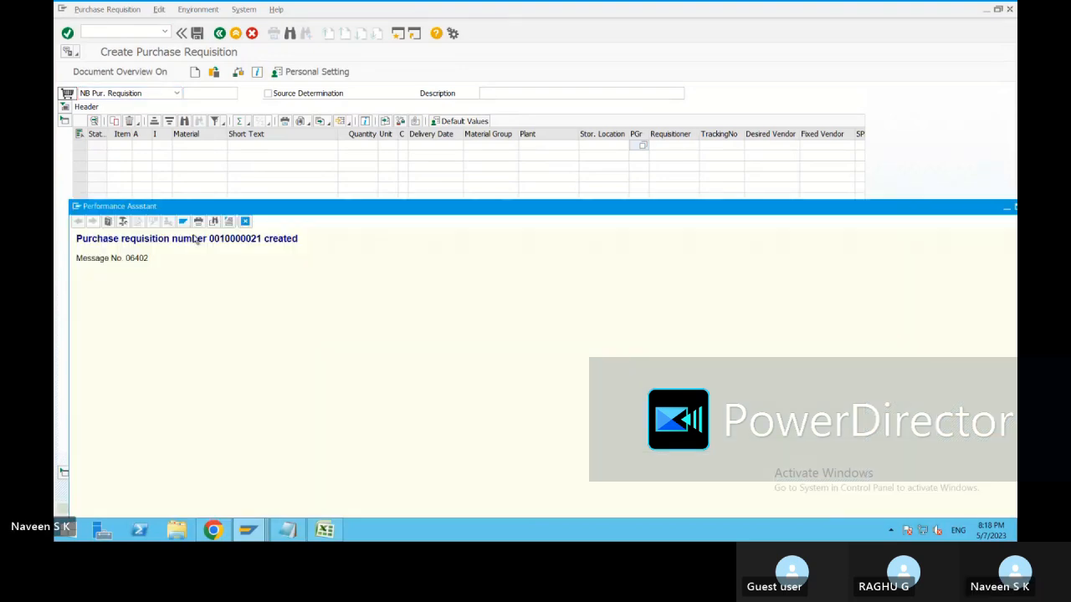
Copy the new requisition number from the creation message.
double_click(237, 238)
right_click(237, 241)
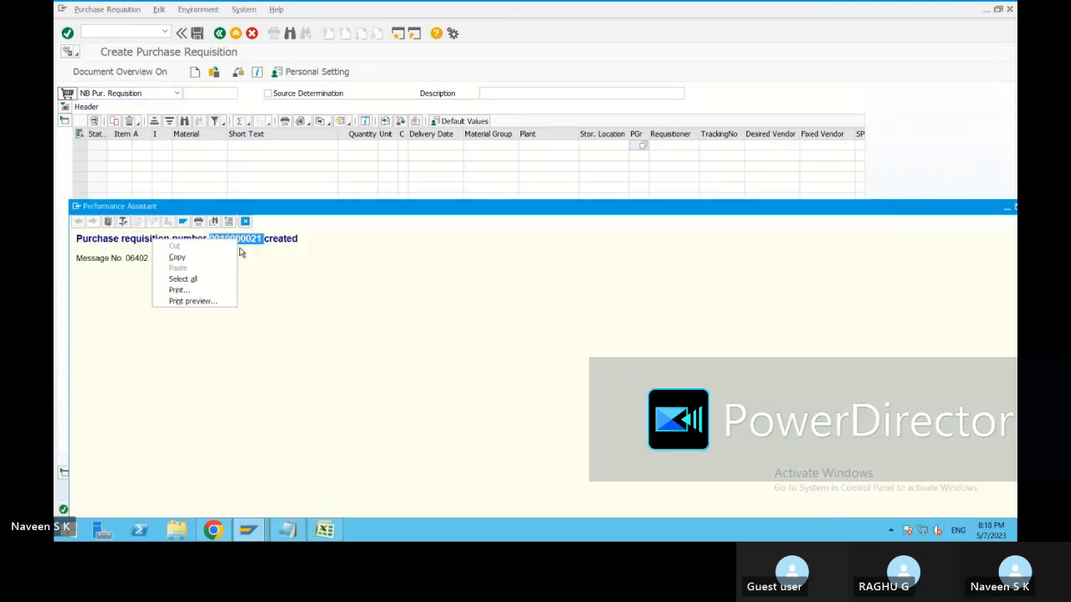
left_click(200, 260)
right_click(226, 244)
left_click(179, 261)
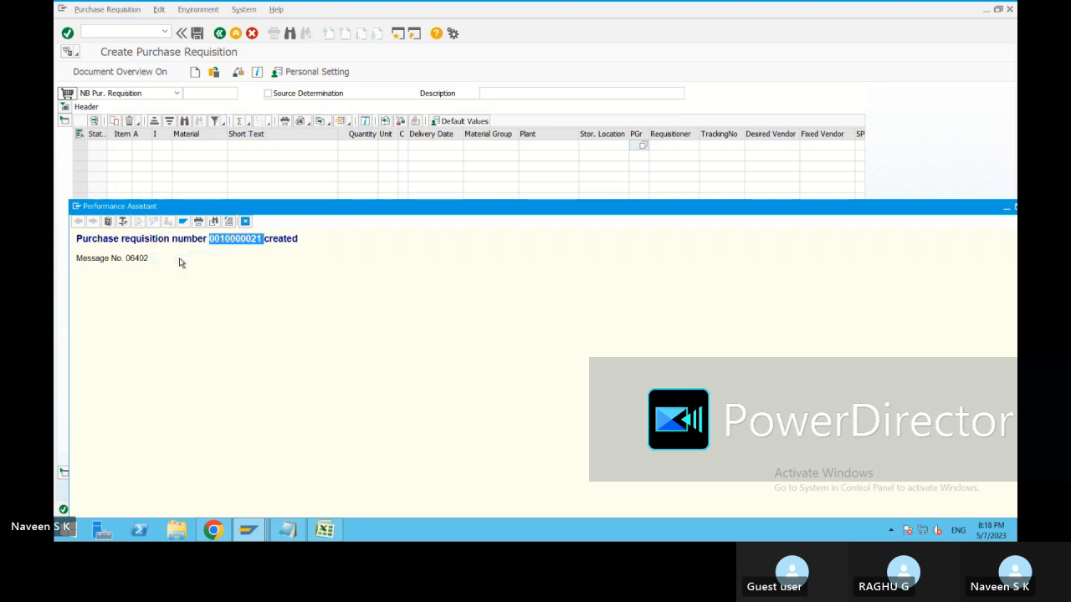
key("alt+Tab")
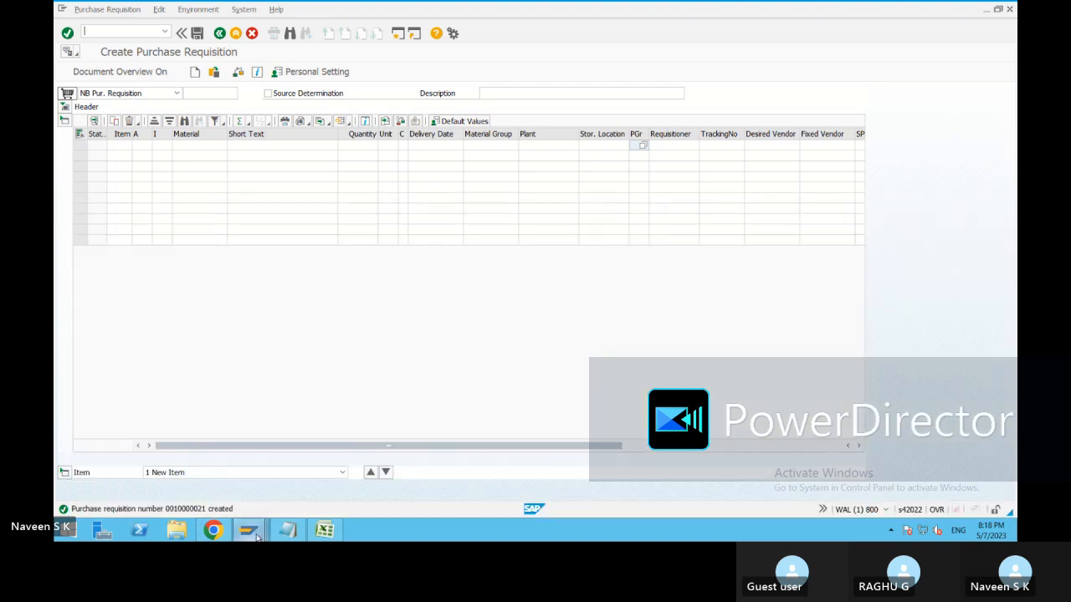
mouse_move(247, 530)
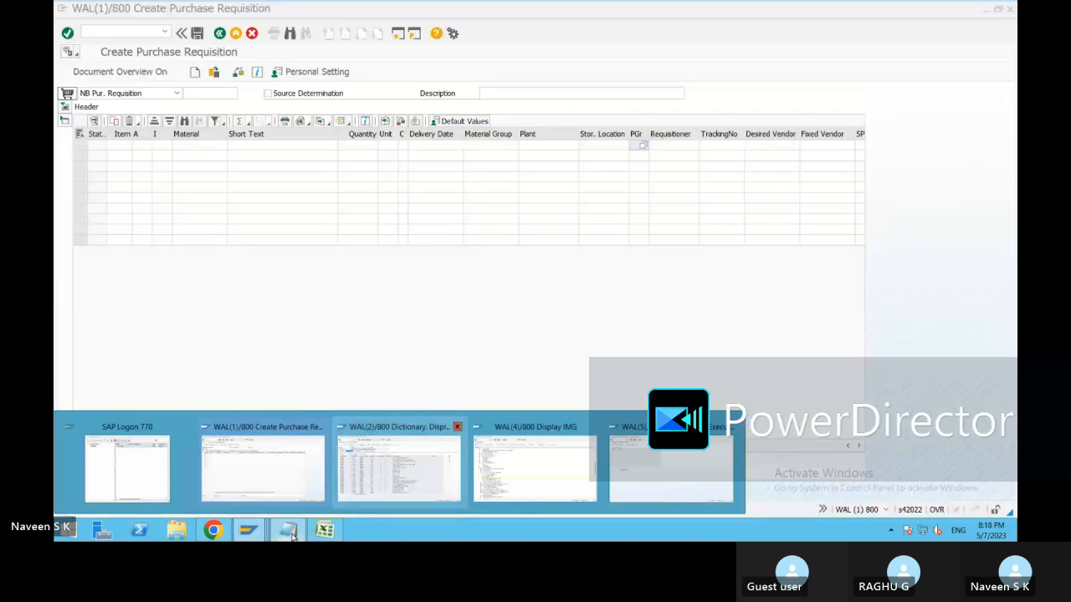
Paste the requisition number on a new line under the Release Procedure notes in Notepad.
left_click(291, 535)
key("Return")
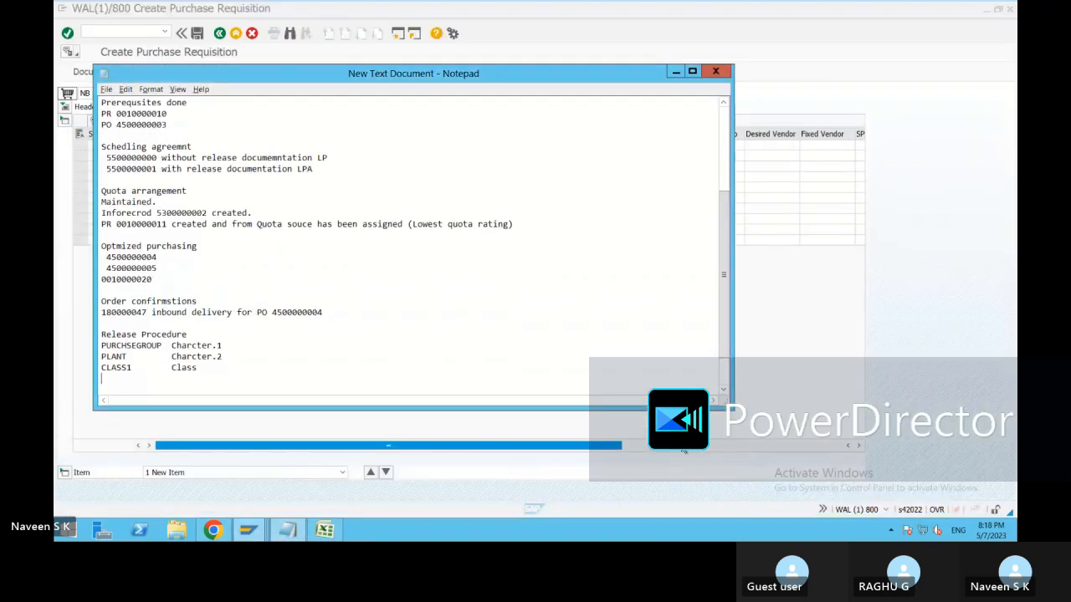
key("ctrl+v")
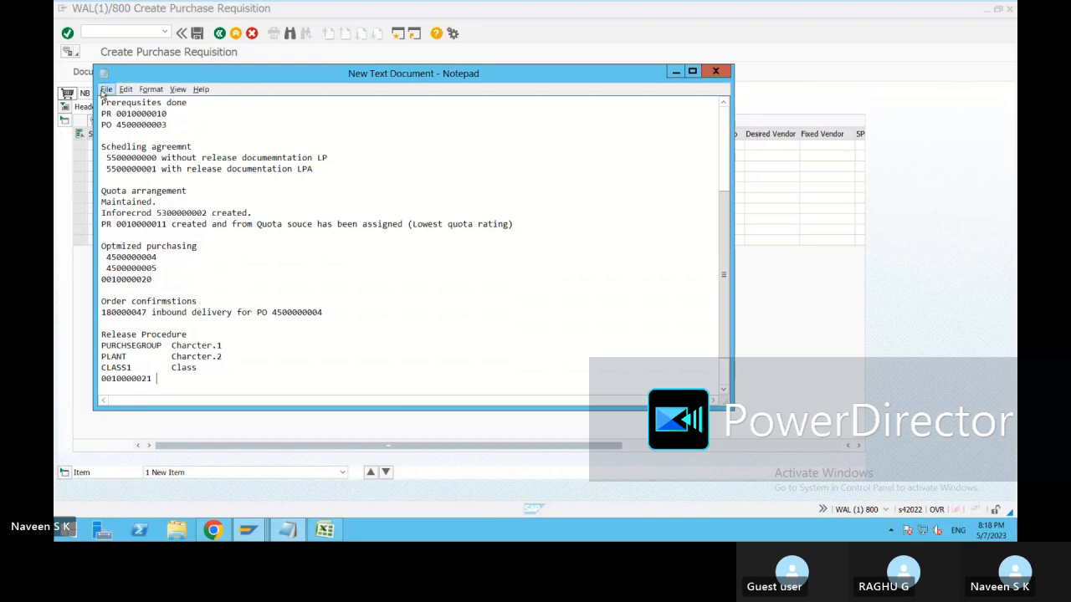
left_click(661, 42)
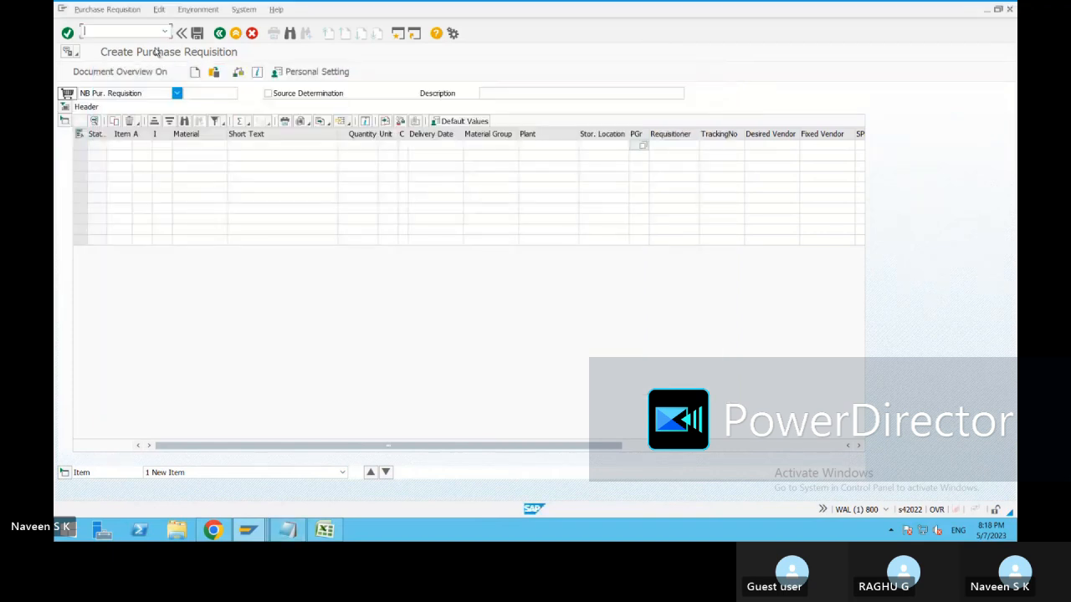
Open individual release of purchase requisitions (ME54N) for the new requisition.
left_click(219, 34)
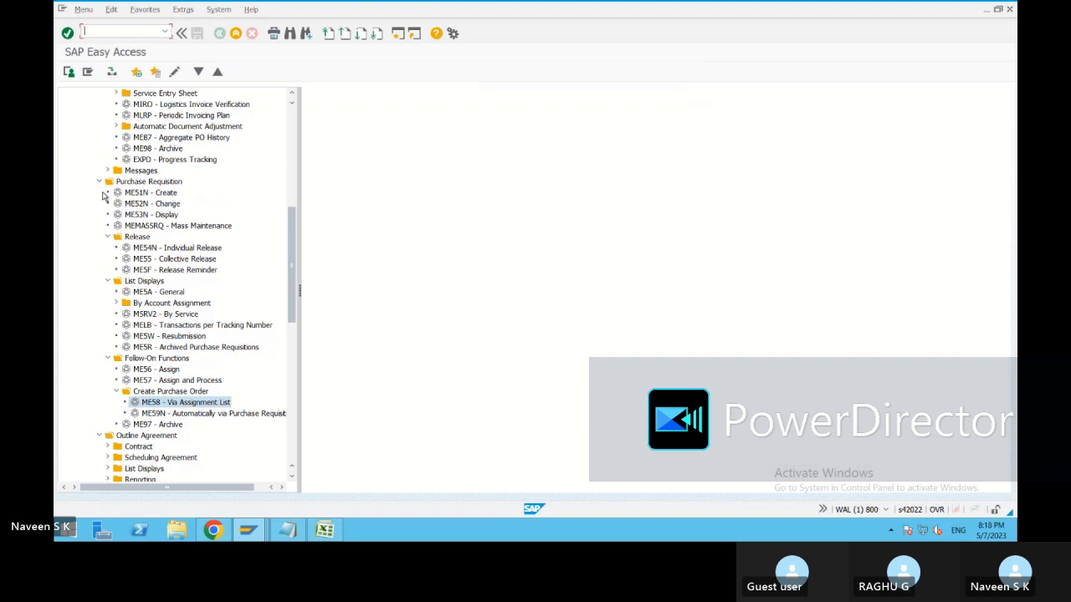
left_click(189, 249)
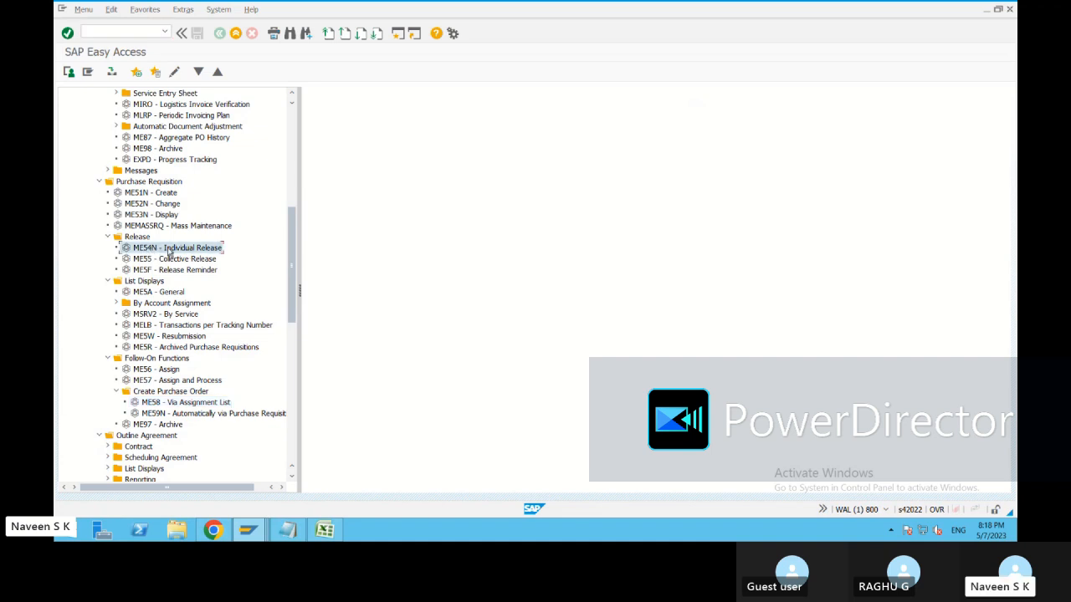
key("Return")
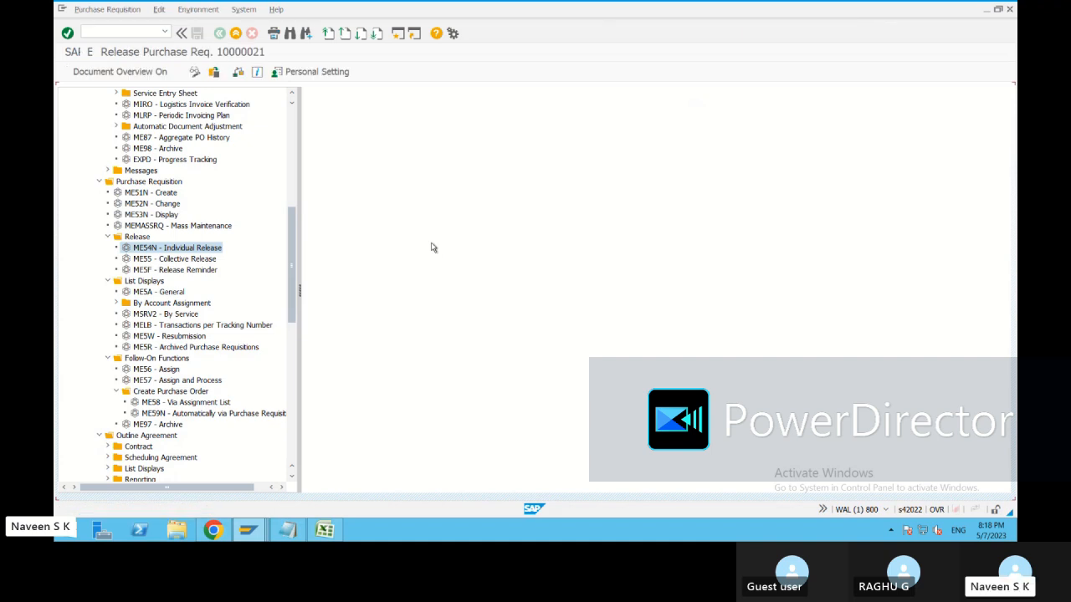
left_click(289, 530)
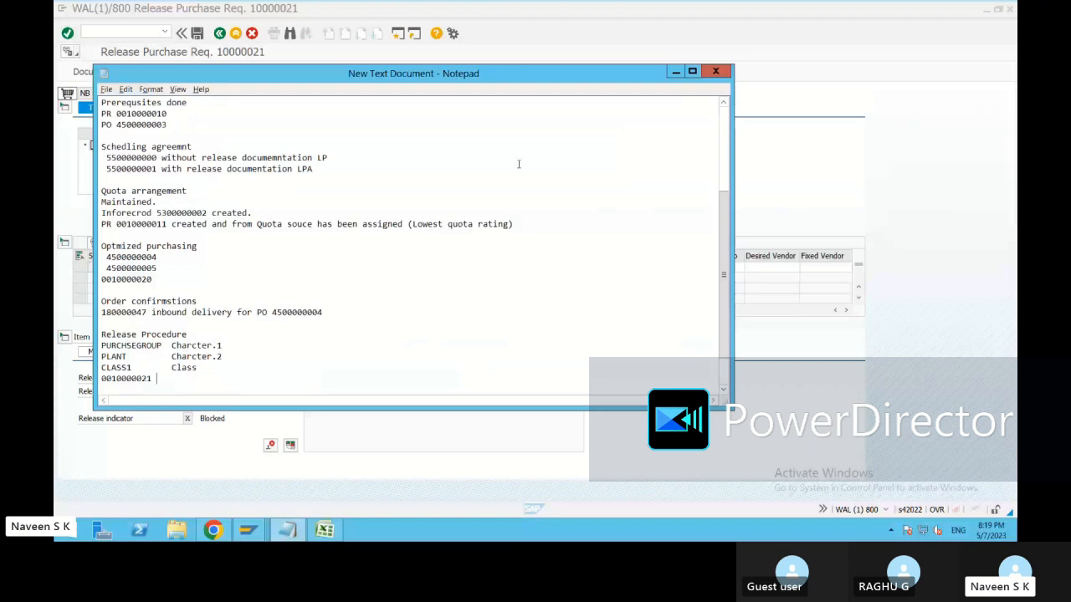
left_click(529, 44)
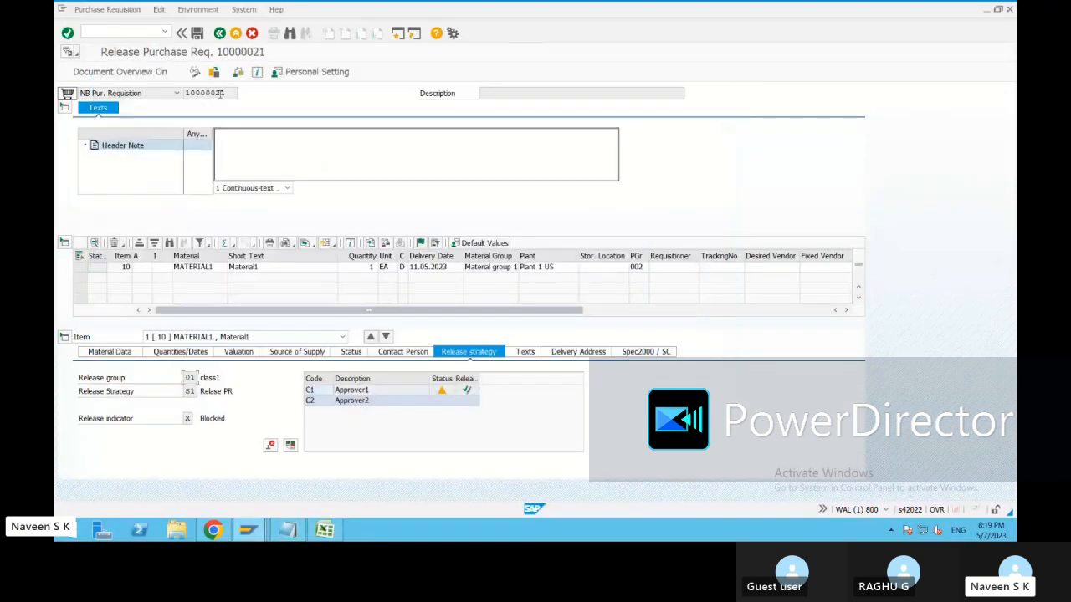
Release requisition 10000021 with code C1 and save.
double_click(478, 378)
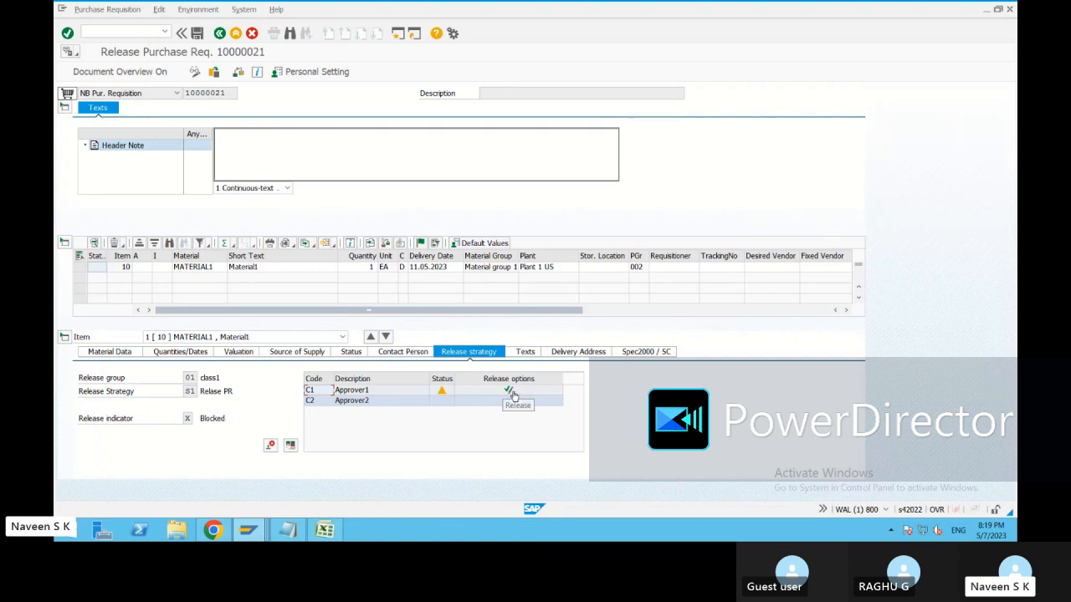
left_click(511, 392)
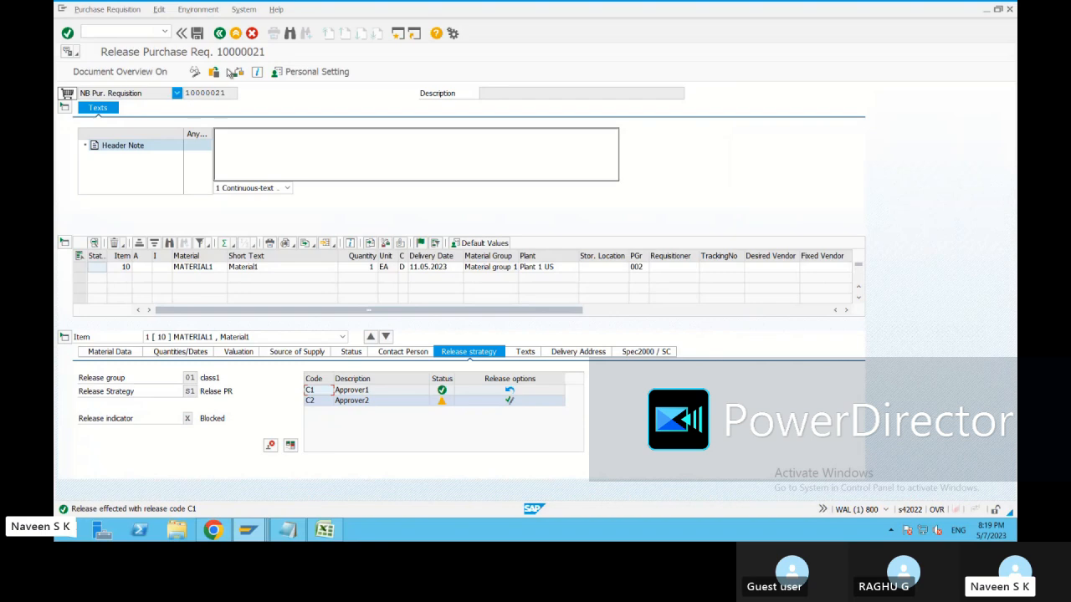
left_click(198, 34)
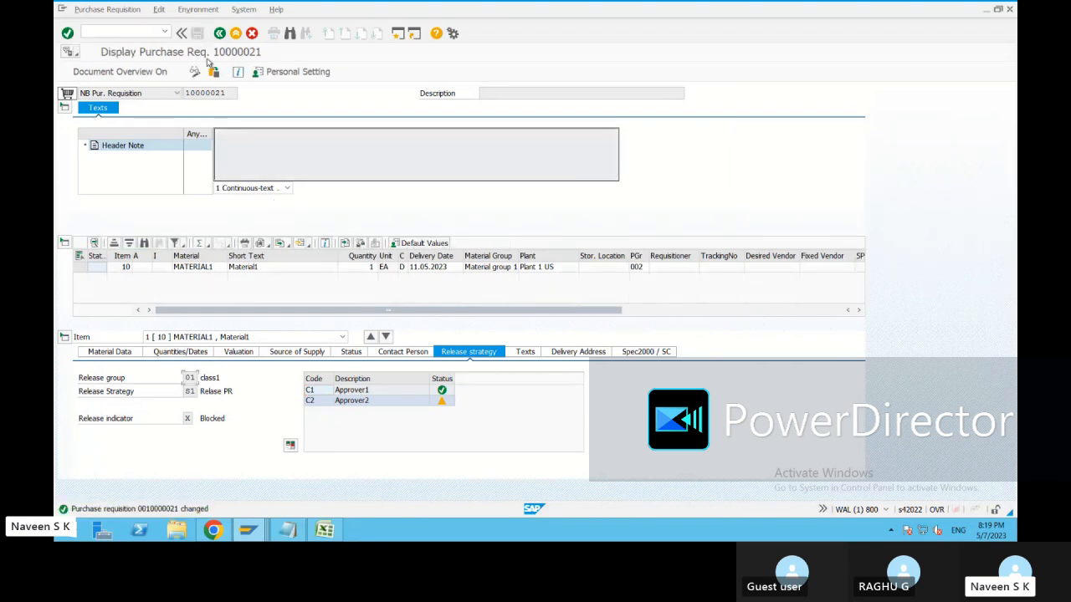
left_click(220, 33)
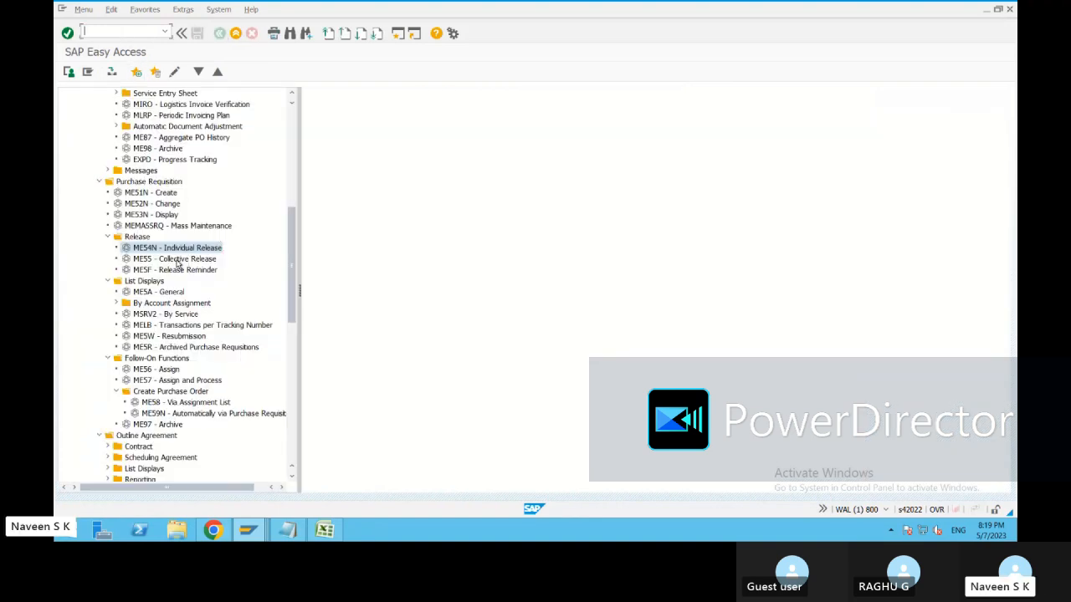
Run ME55 collective release for code C2 with no plant filter and sort indicator 1.
double_click(172, 260)
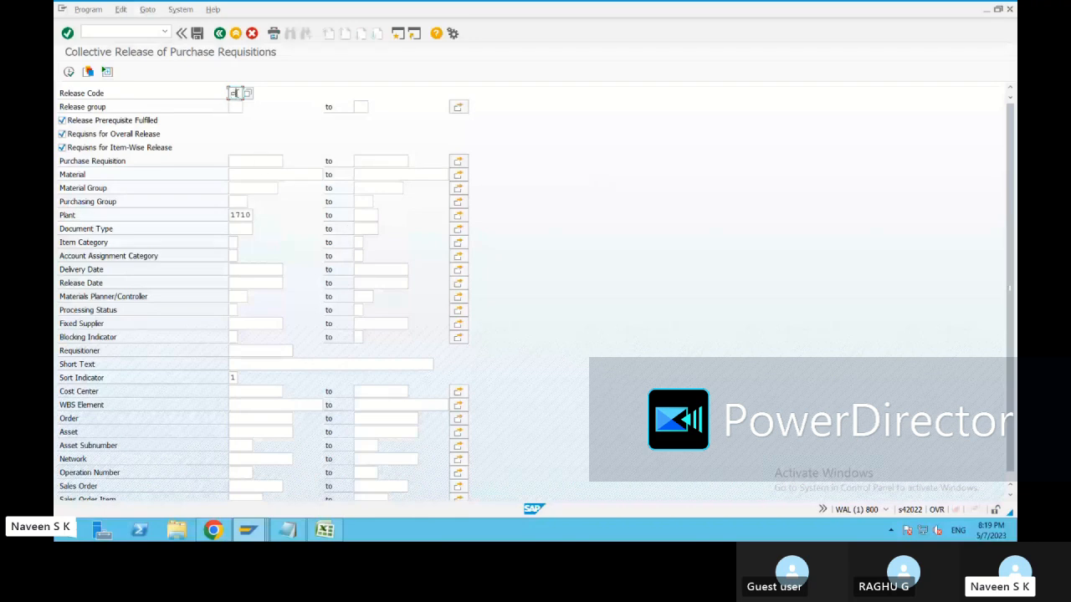
type("2")
left_click(283, 216)
key("BackSpace")
left_click(234, 378)
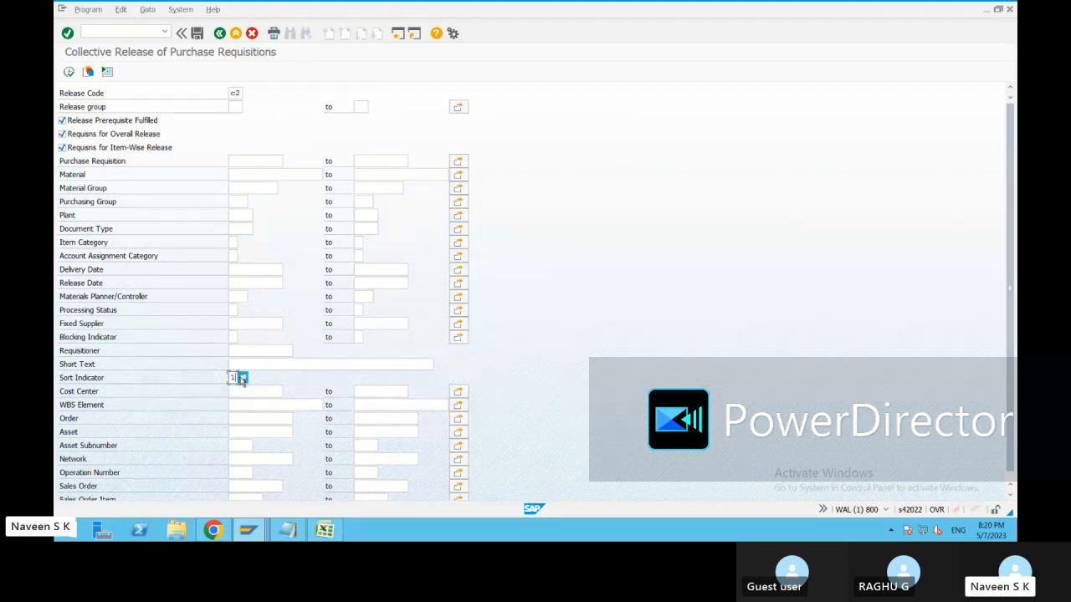
left_click(242, 378)
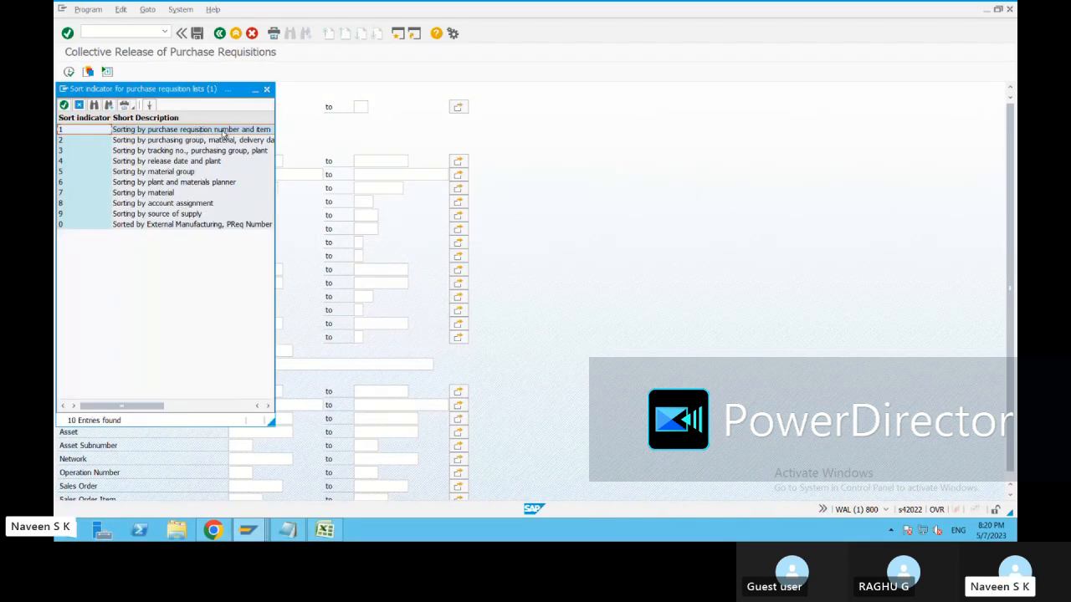
left_click(225, 131)
double_click(226, 131)
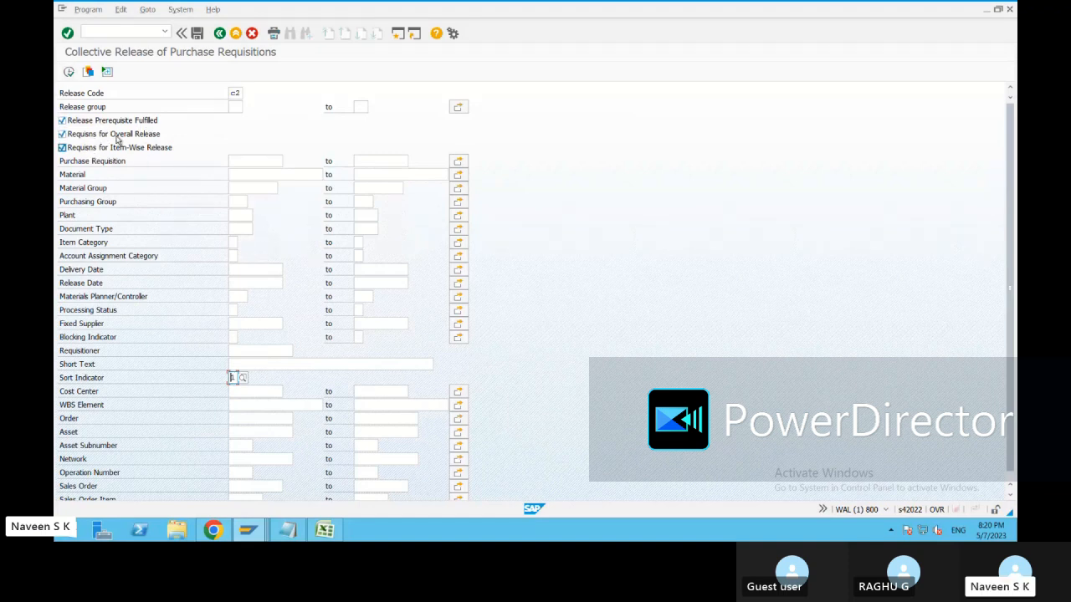
left_click(69, 72)
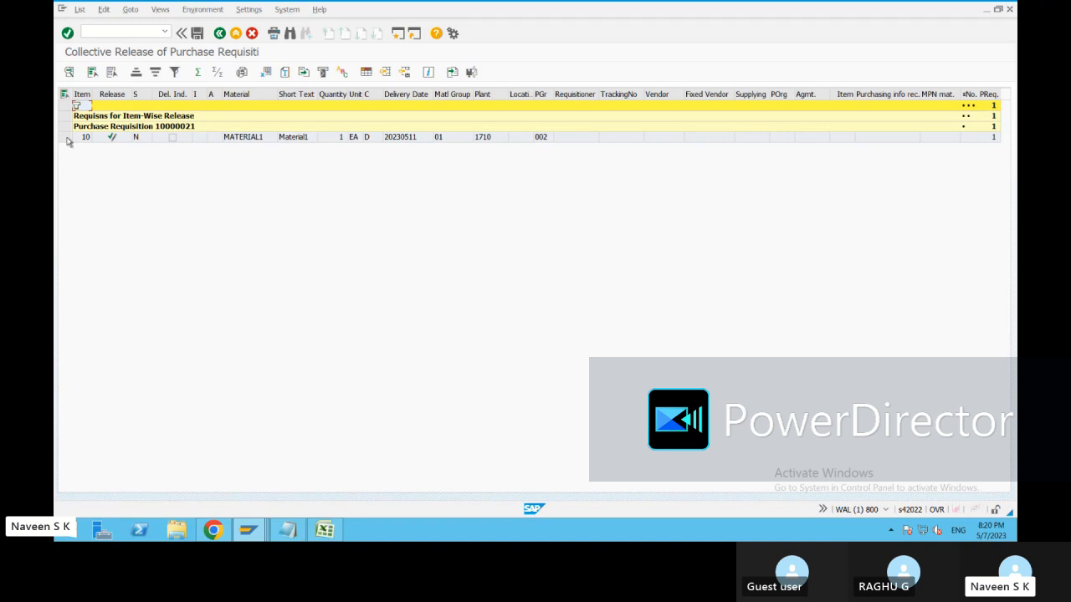
Select all rows of the requisition list after looking through the list and Edit menus.
left_click(92, 72)
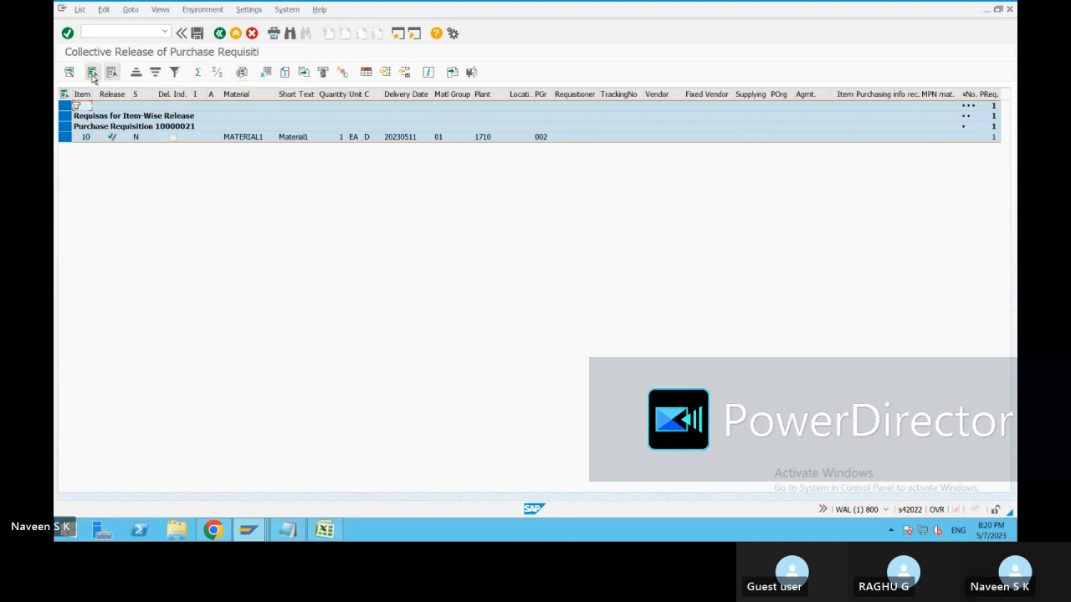
left_click(81, 12)
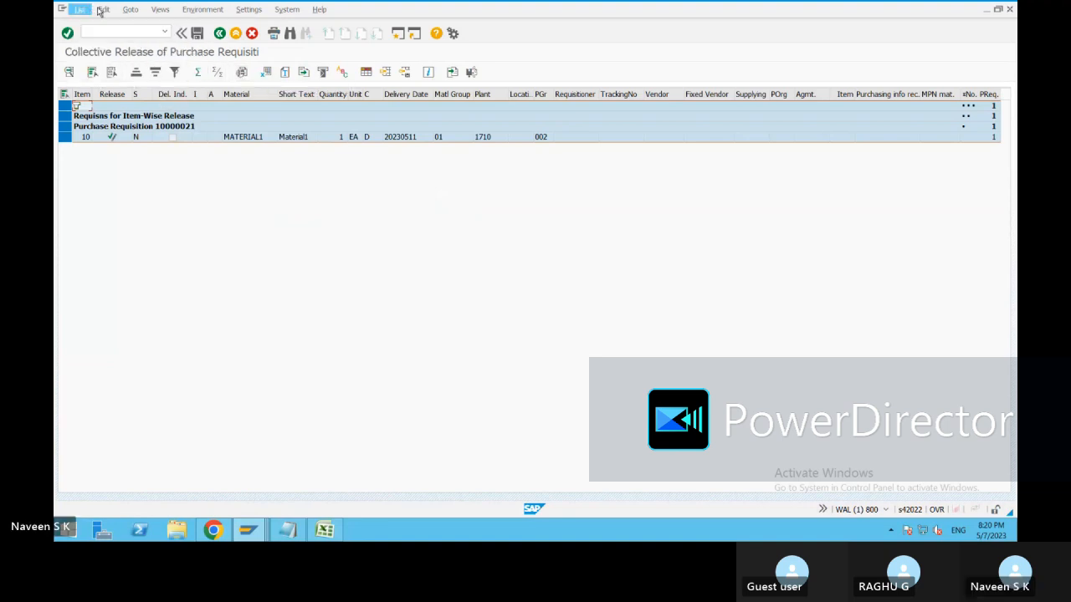
left_click(101, 10)
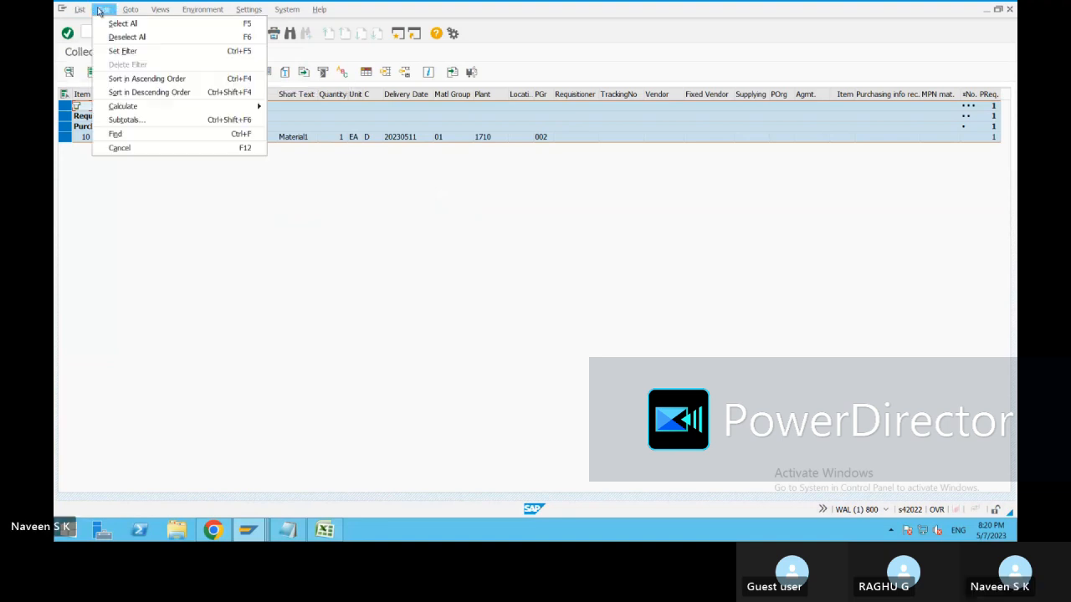
left_click(548, 72)
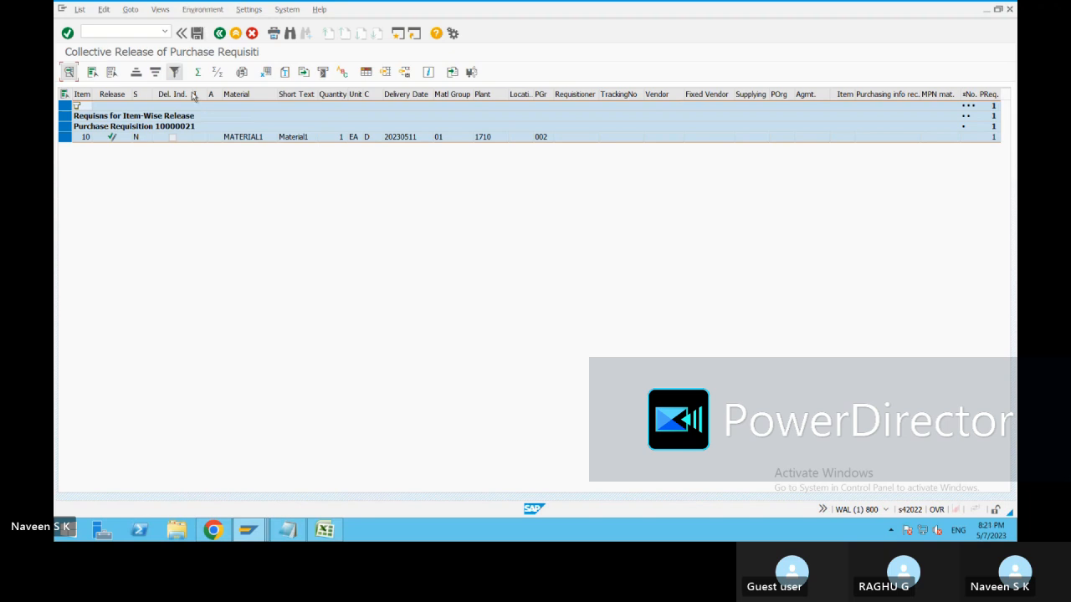
left_click(173, 141)
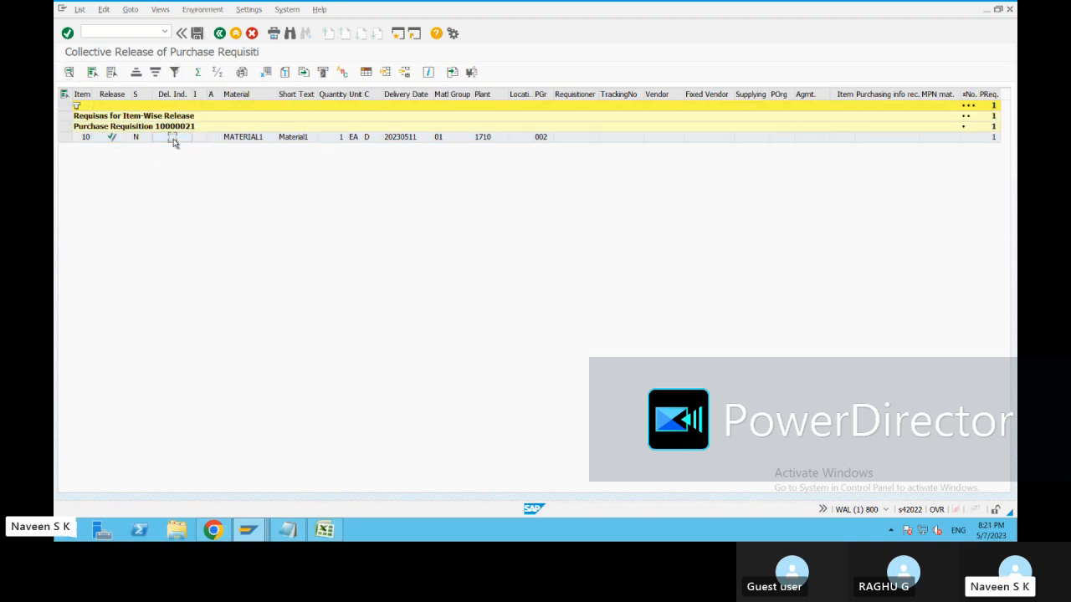
left_click(93, 73)
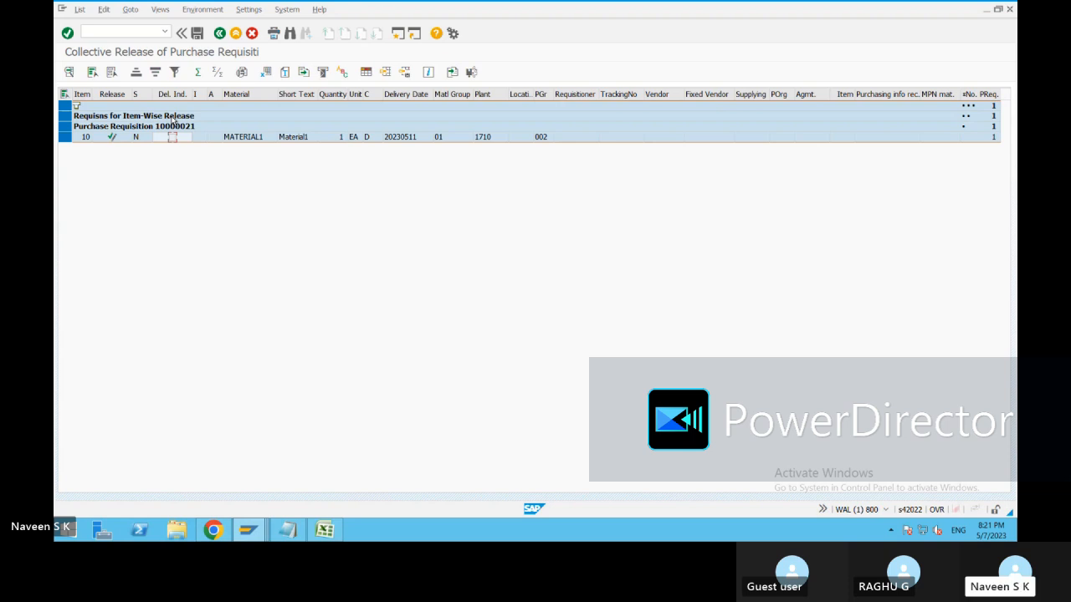
Look through the Settings and Views menus, then save the C2 release of requisition 10000021.
left_click(249, 14)
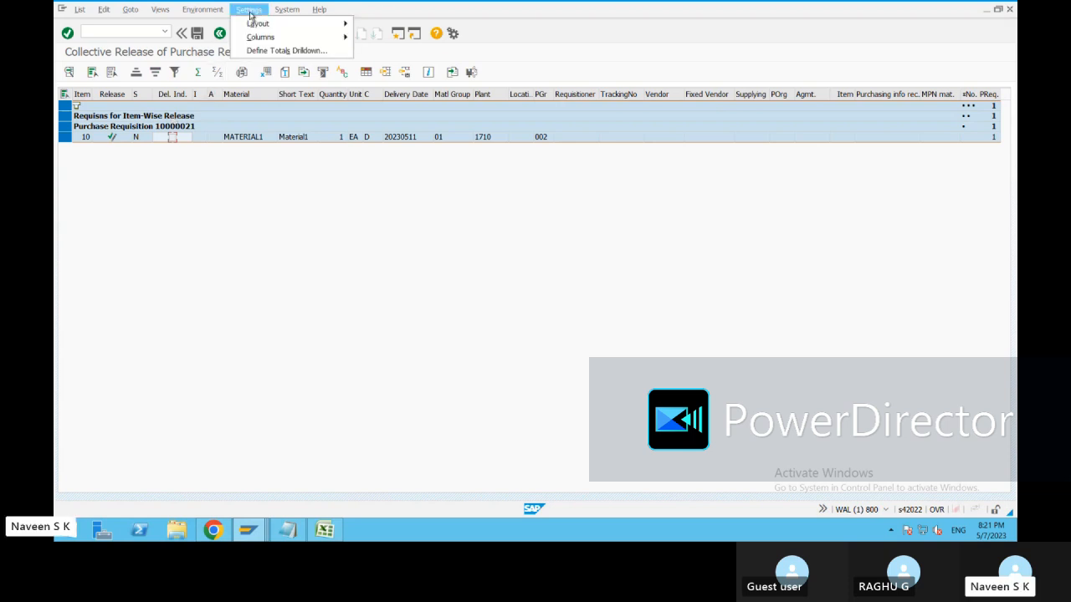
mouse_move(214, 13)
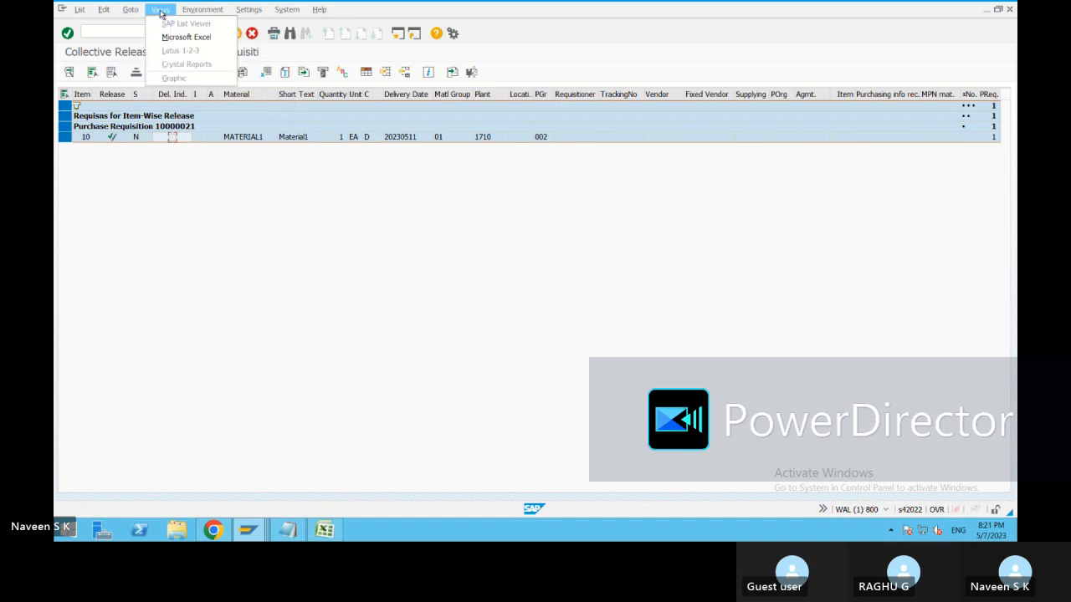
left_click(505, 62)
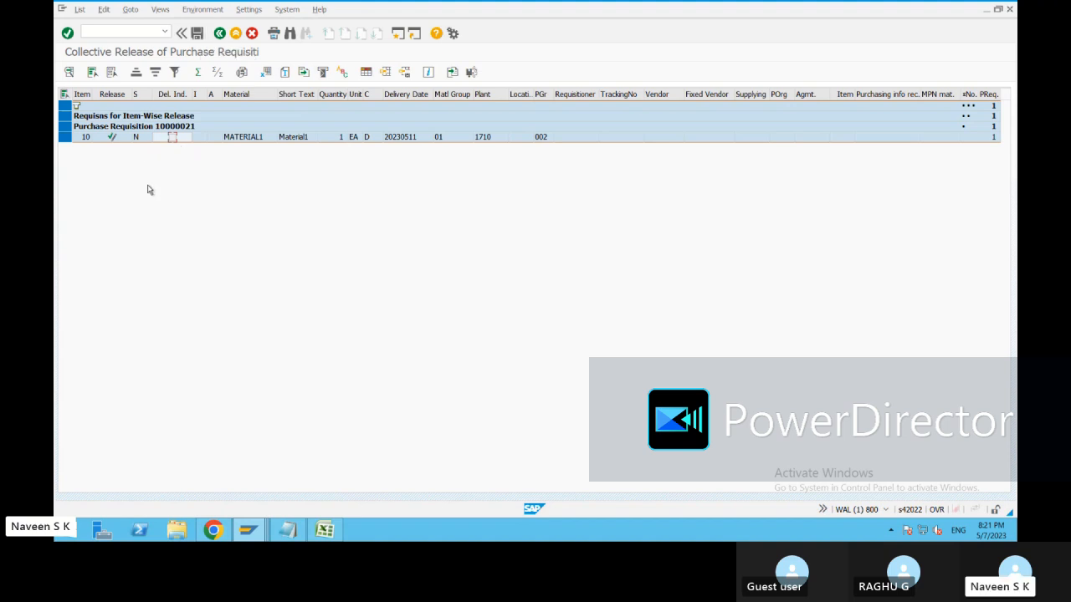
left_click(202, 39)
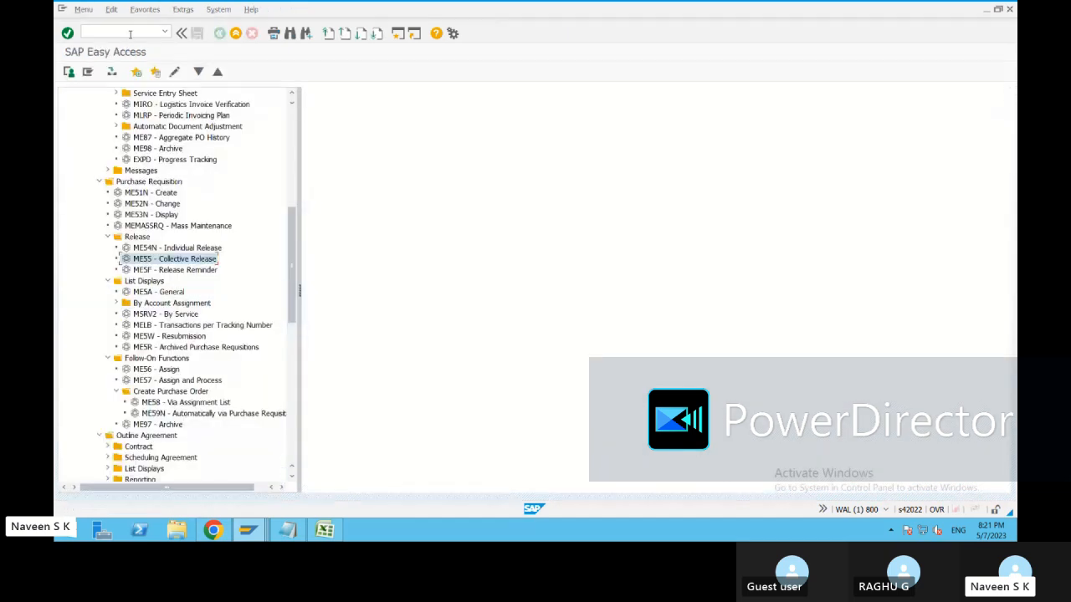
Display requisition 10000021 with ME53N, confirming C1 and C2 released with indicator 2, then start ME54N.
type("me53n")
key("Return")
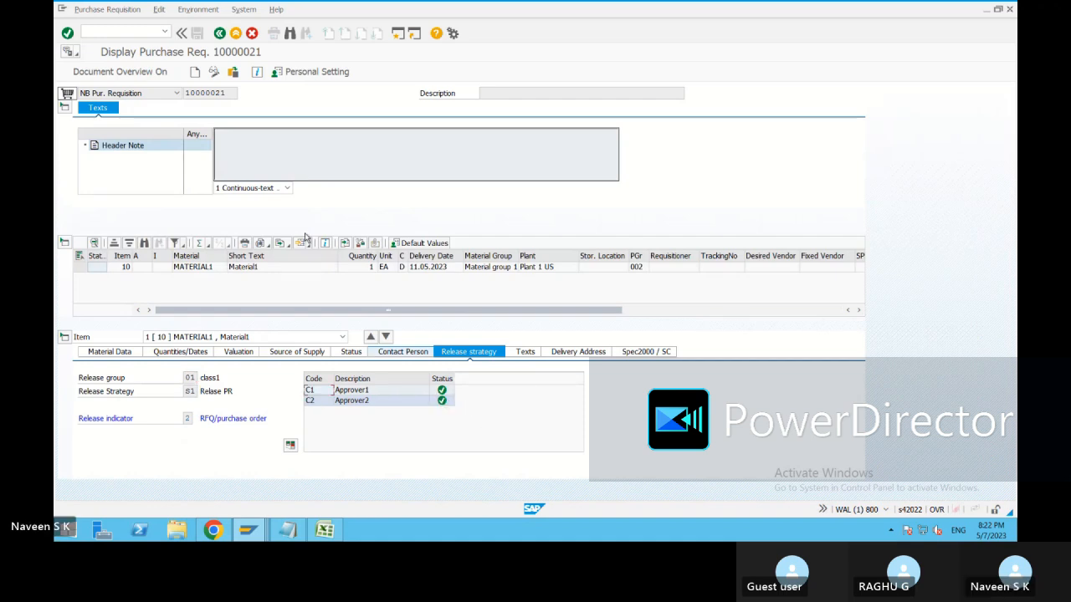
left_click(220, 33)
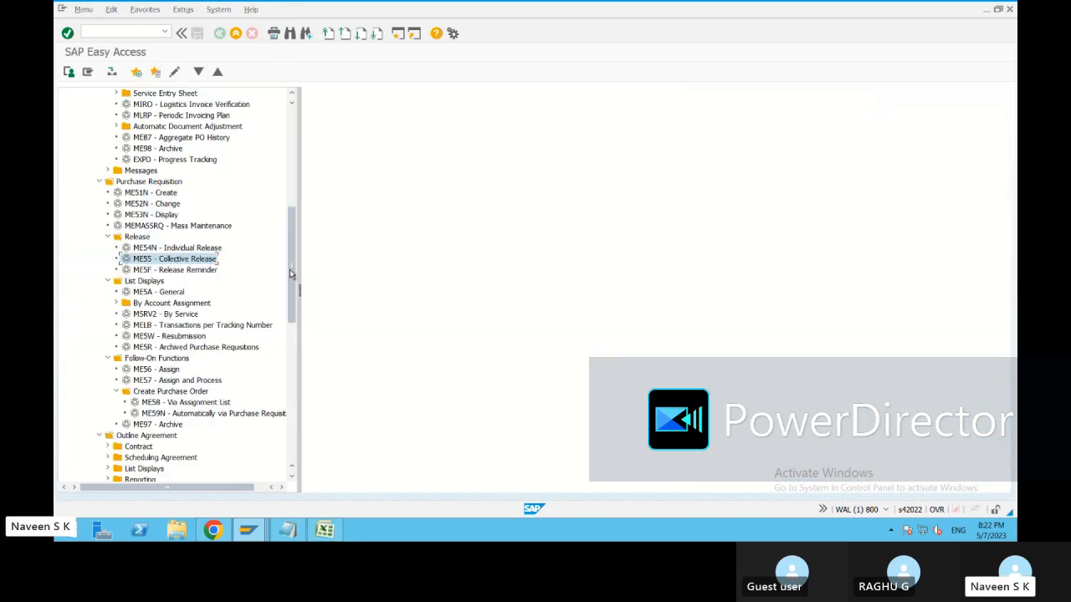
double_click(185, 249)
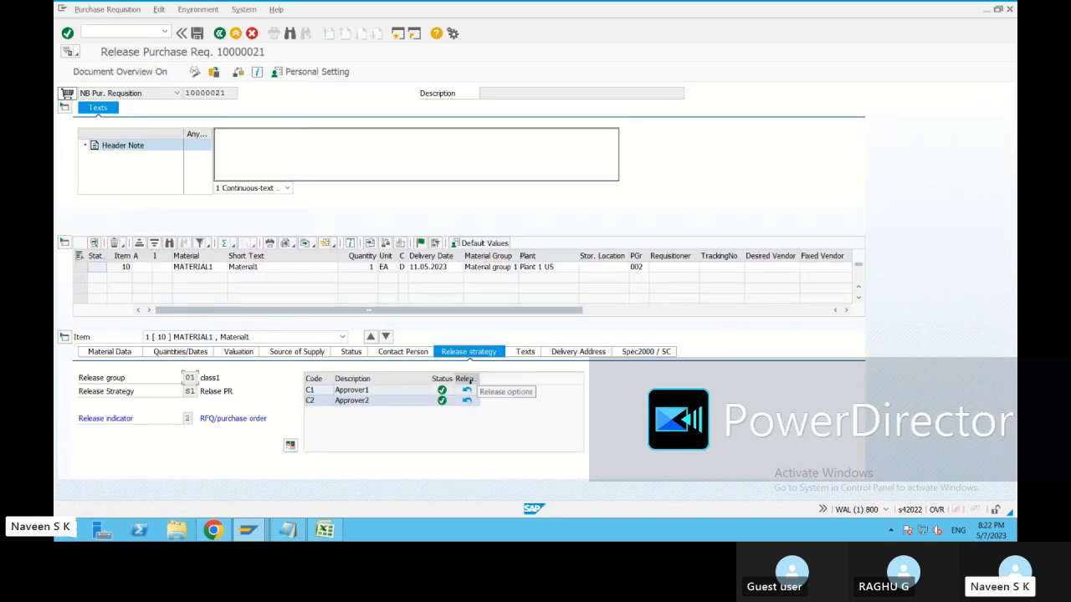
Cancel the C1 release on requisition 10000021 and save, returning it to X Blocked.
left_click(468, 391)
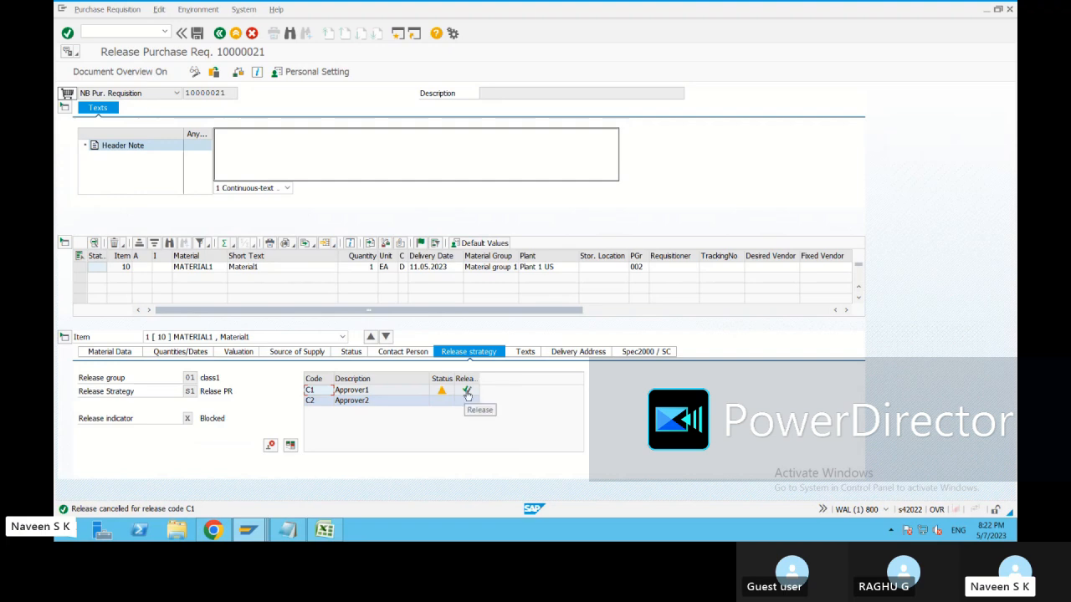
left_click(197, 34)
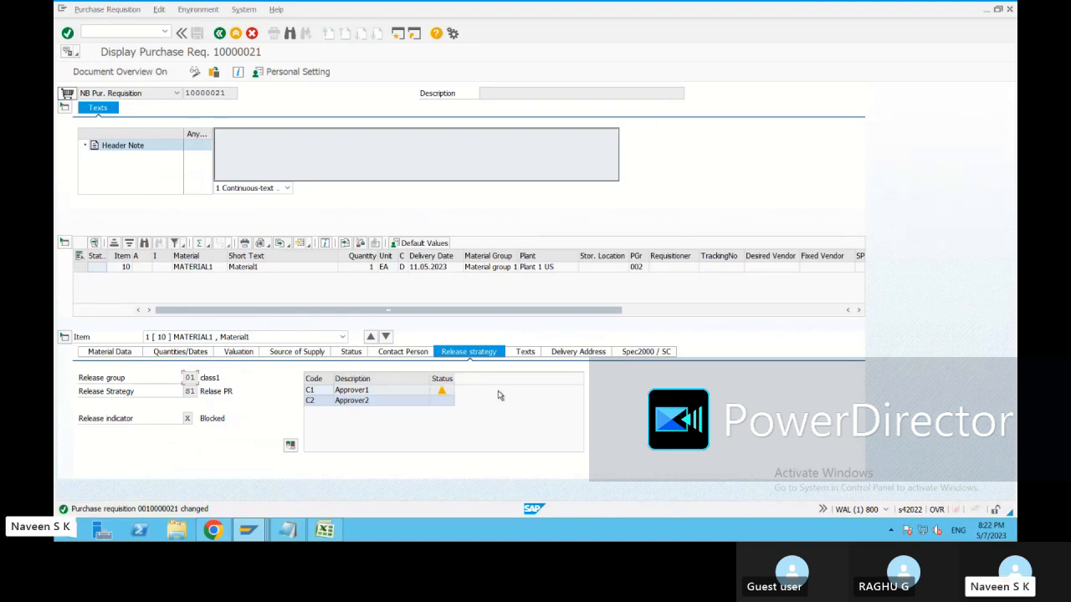
Briefly open ME55 Collective Release from the menu tree, then start ME54N Individual Release.
left_click(219, 33)
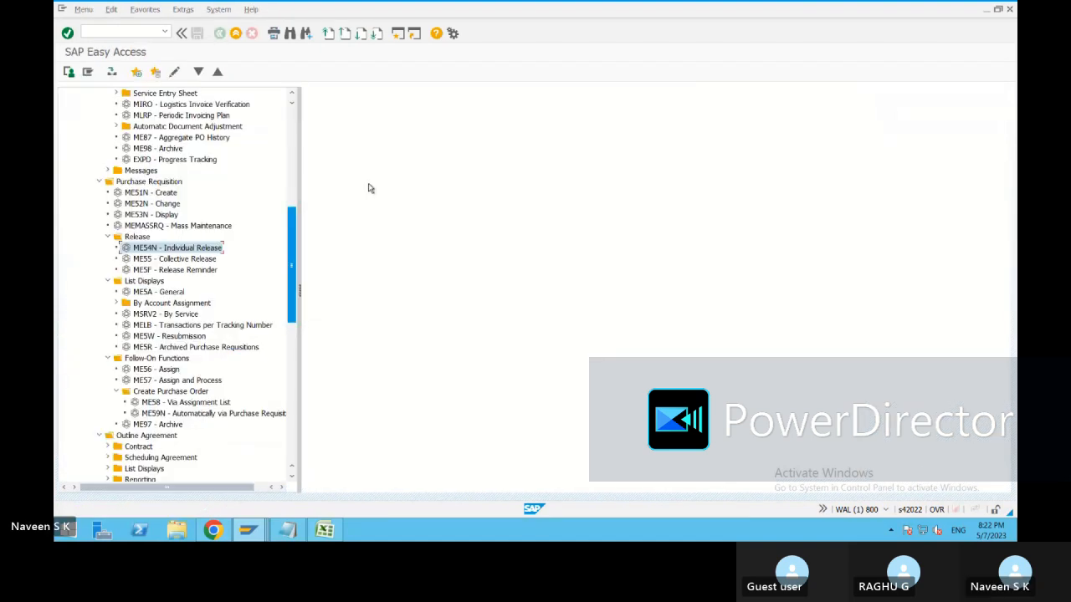
left_click(131, 33)
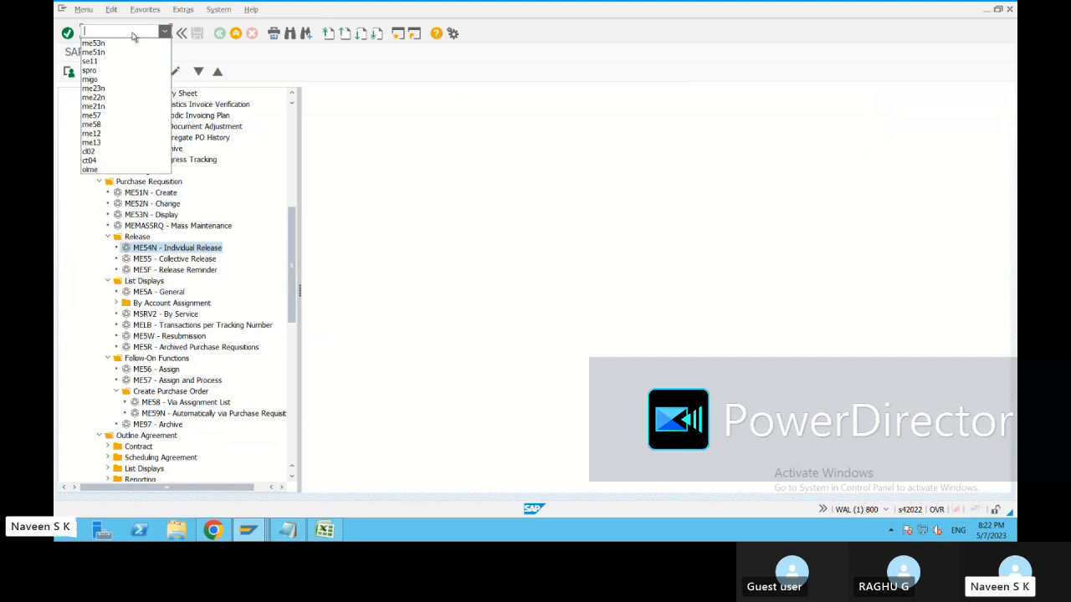
left_click(362, 241)
left_click(203, 261)
double_click(183, 261)
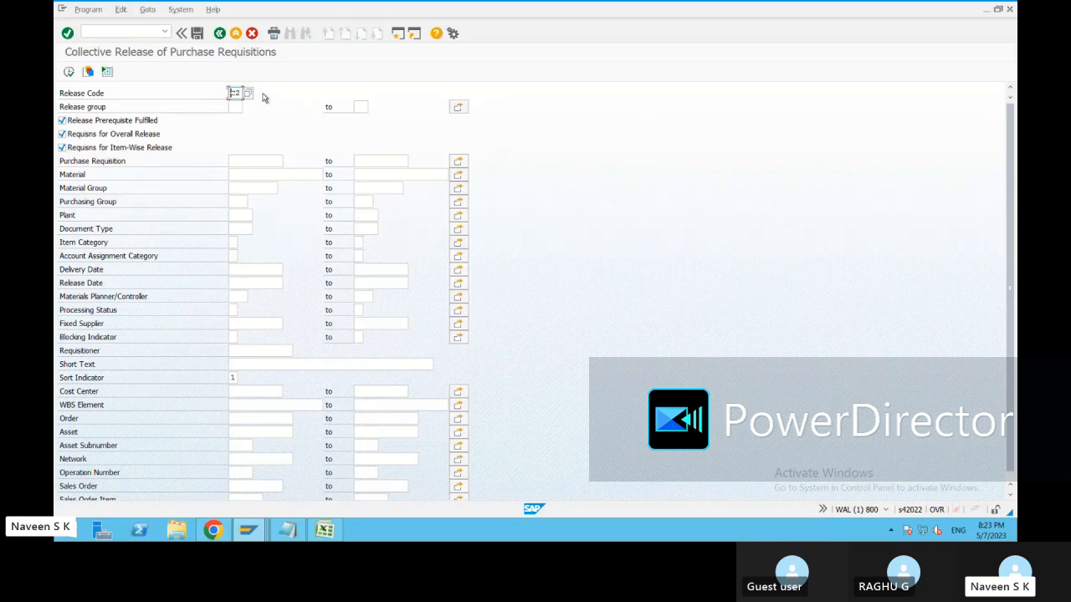
key("F3")
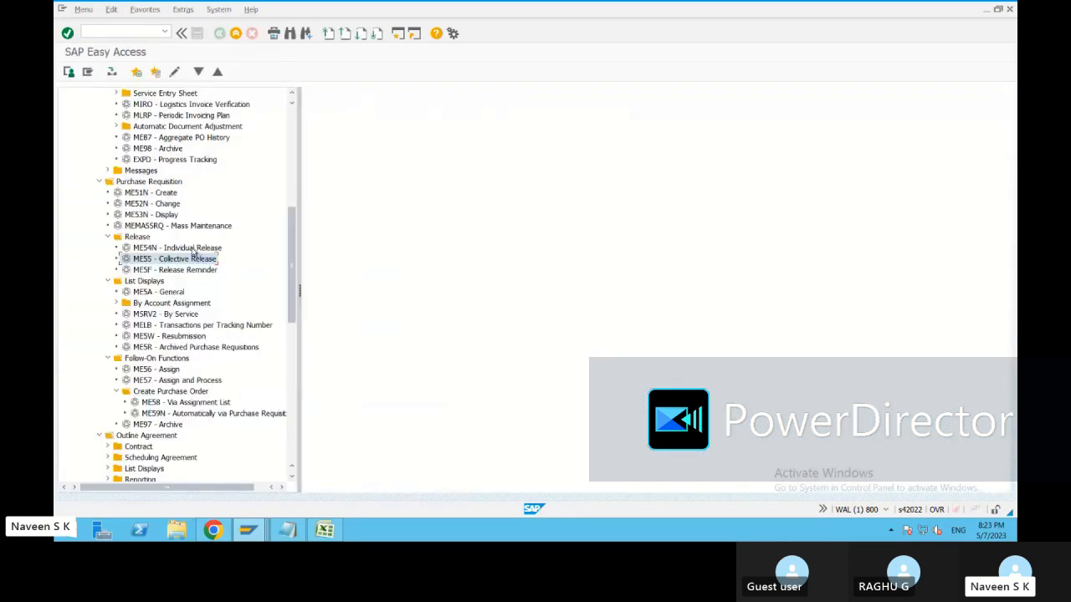
double_click(192, 248)
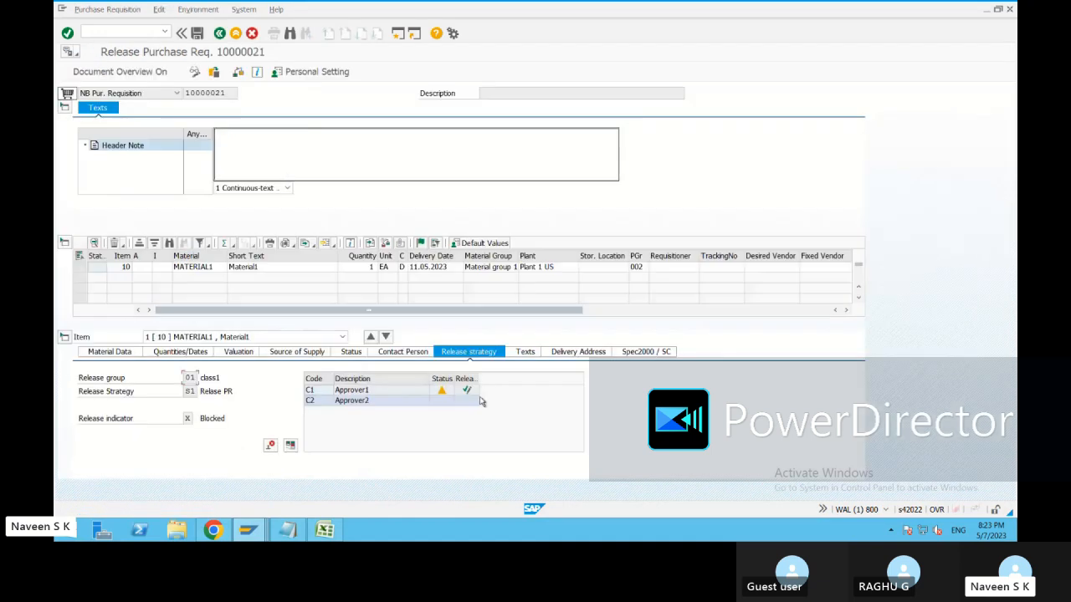
Toggle the C1 and C2 releases on the Release strategy tab, ending with C2 cancelled.
left_click(467, 392)
left_click(468, 393)
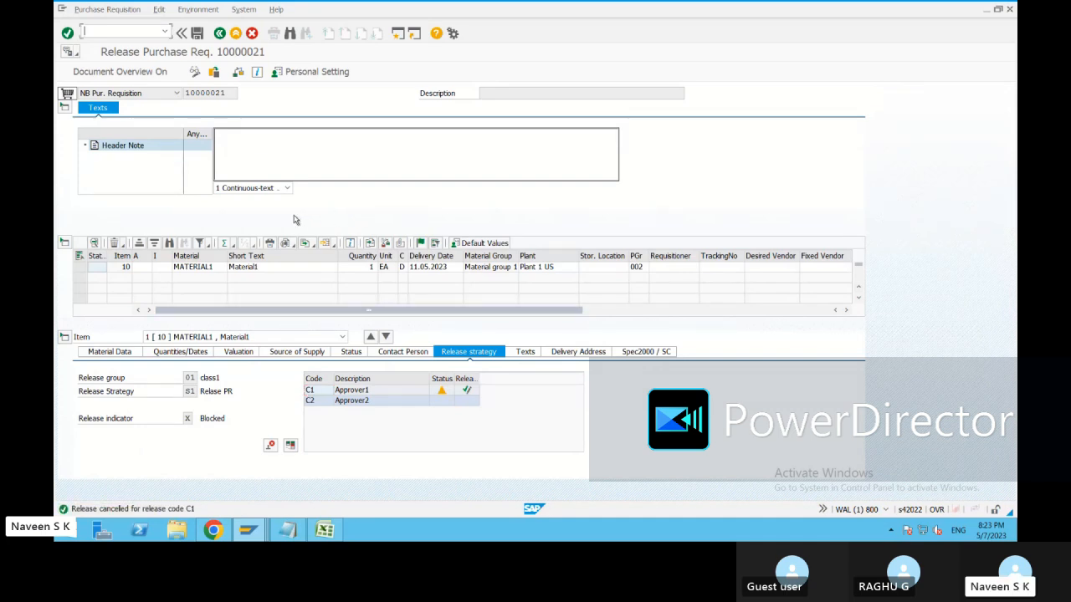
left_click(467, 389)
left_click(467, 402)
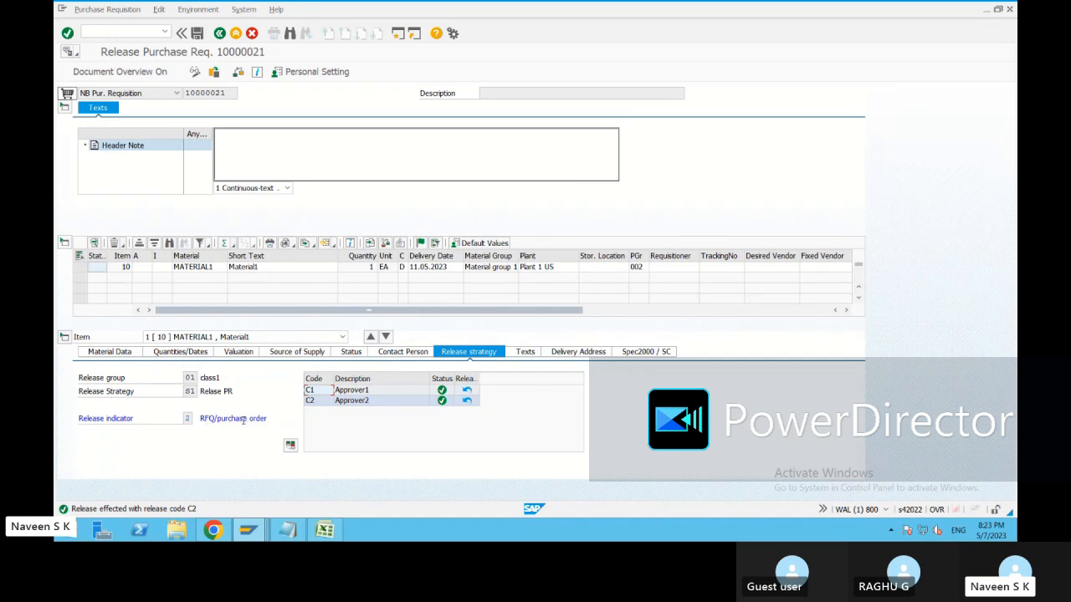
left_click(467, 403)
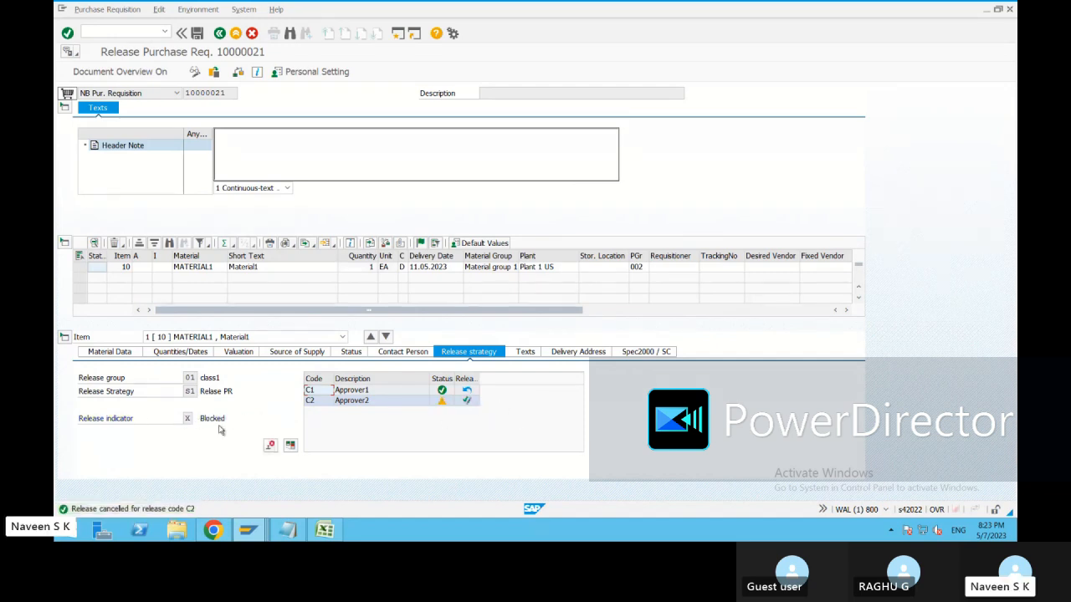
left_click(467, 402)
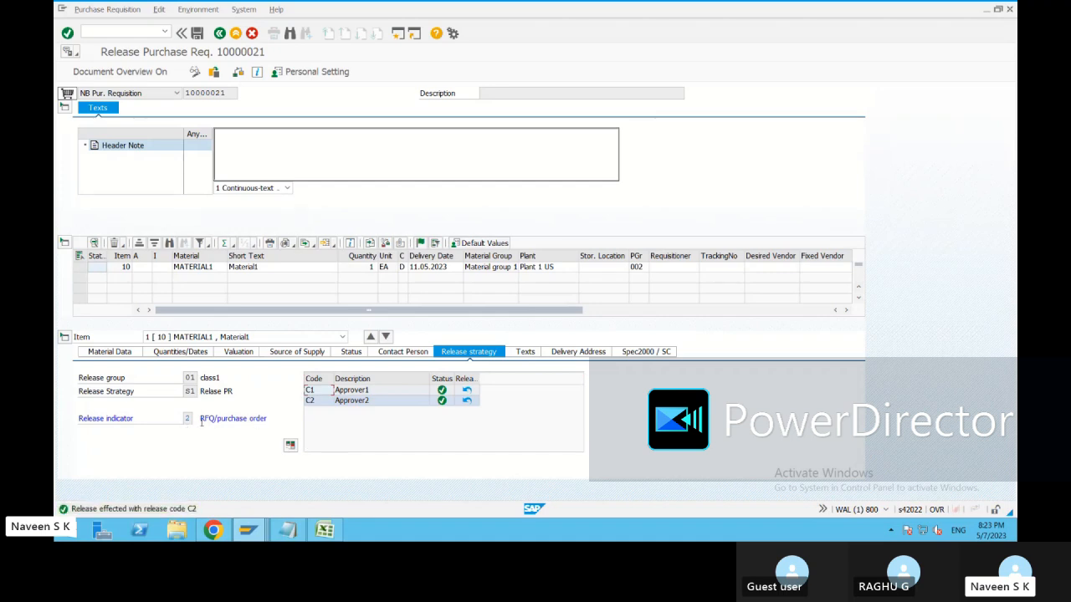
left_click(466, 401)
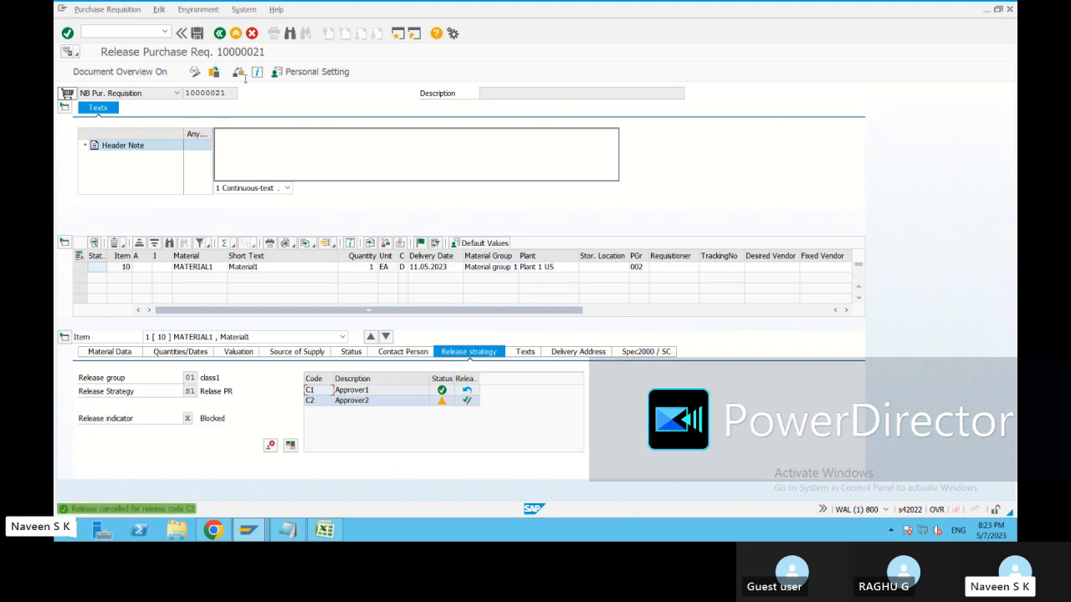
Save requisition 10000021, copy its number, and return to SAP Easy Access.
left_click(197, 34)
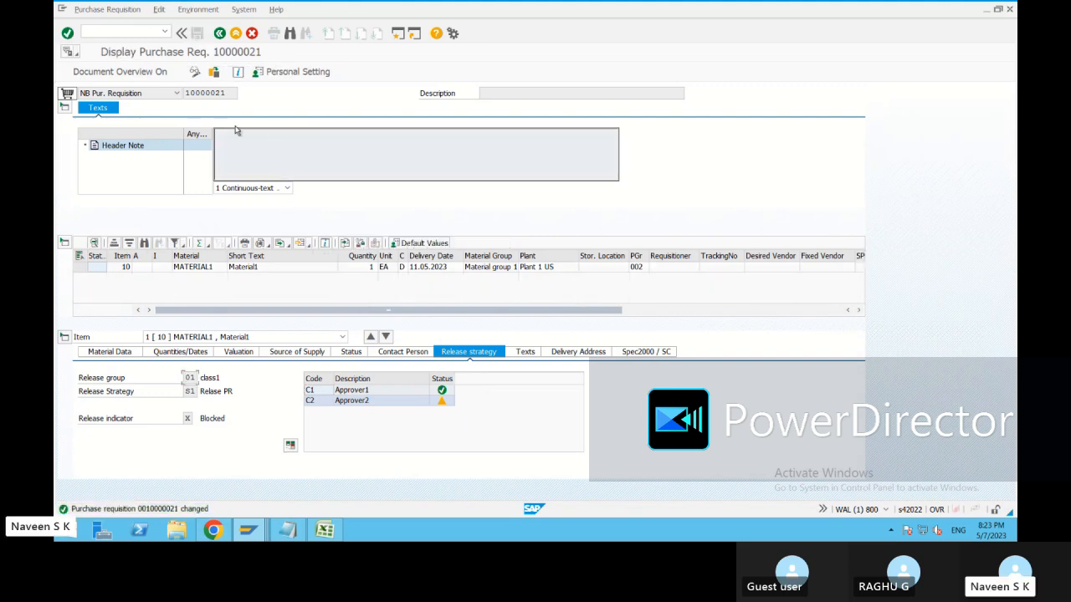
double_click(204, 93)
key("ctrl+c")
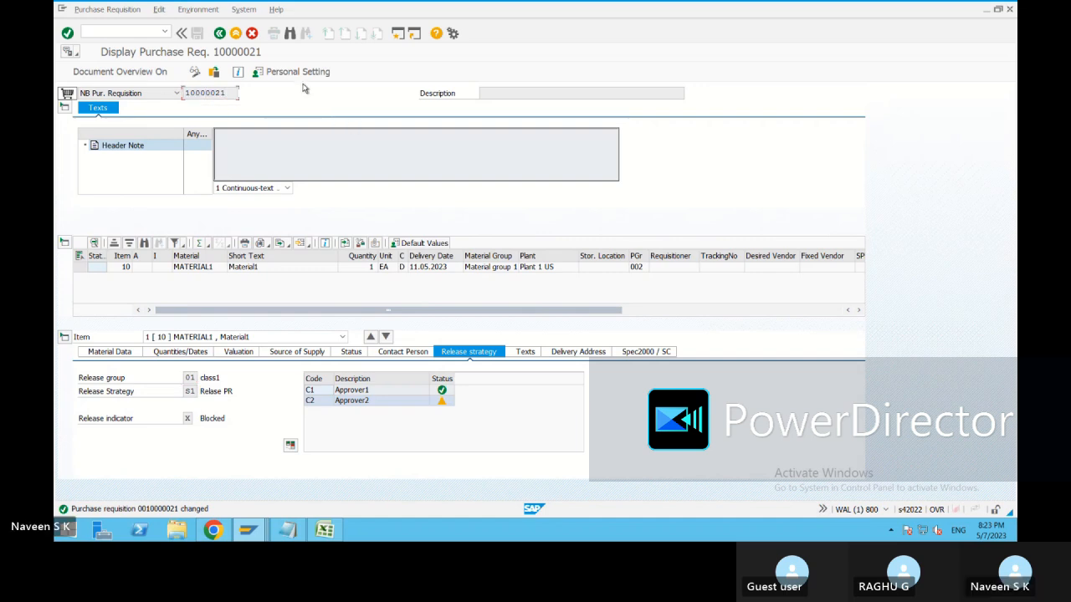
left_click(219, 35)
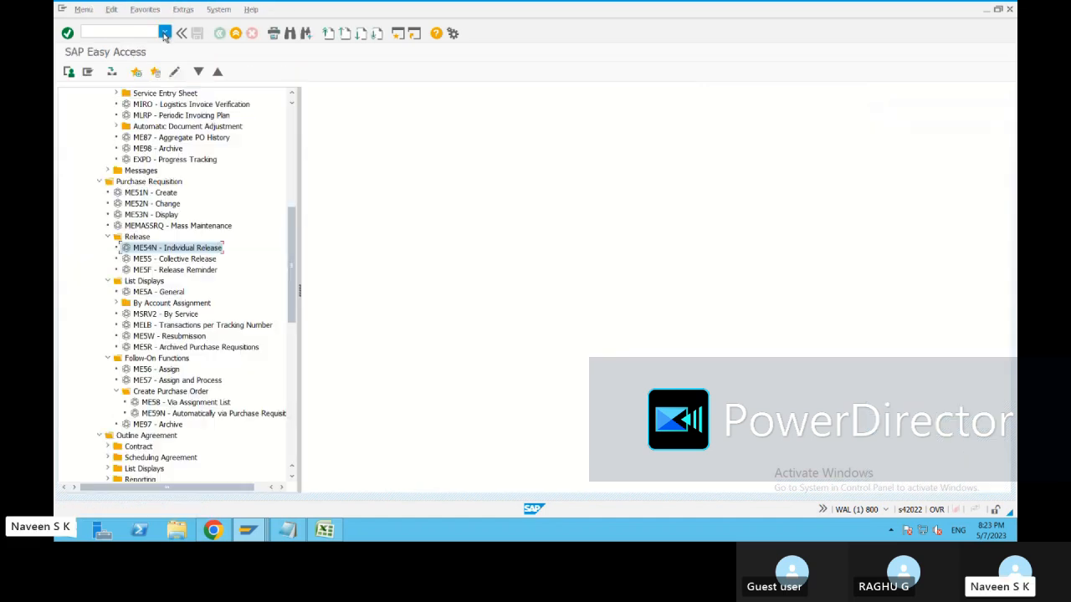
Start ME21N and reference requisition 10000021 item 10 in the new purchase order.
left_click(113, 32)
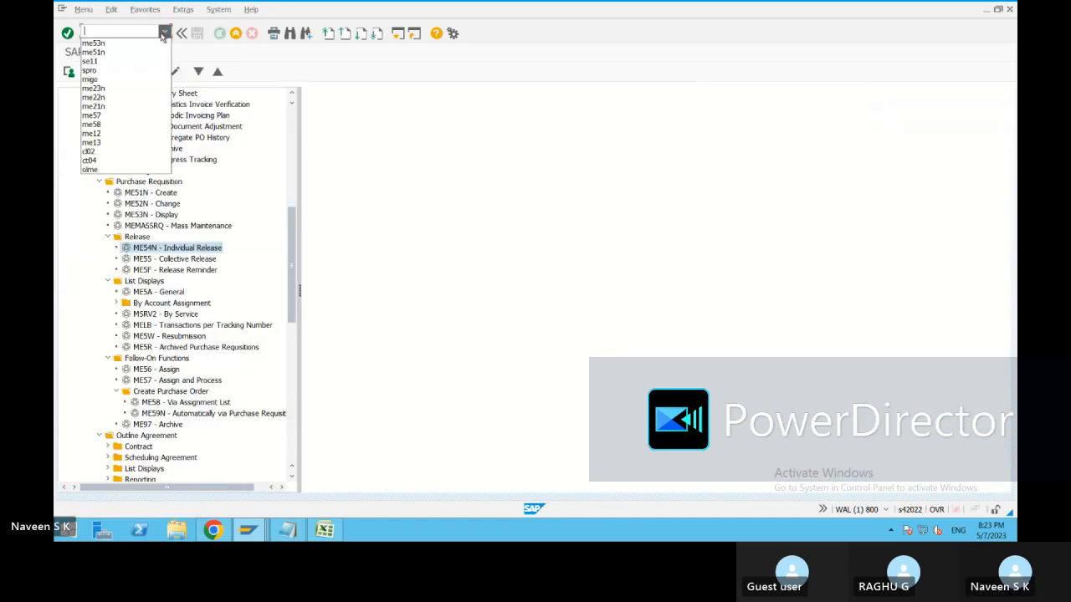
left_click(104, 106)
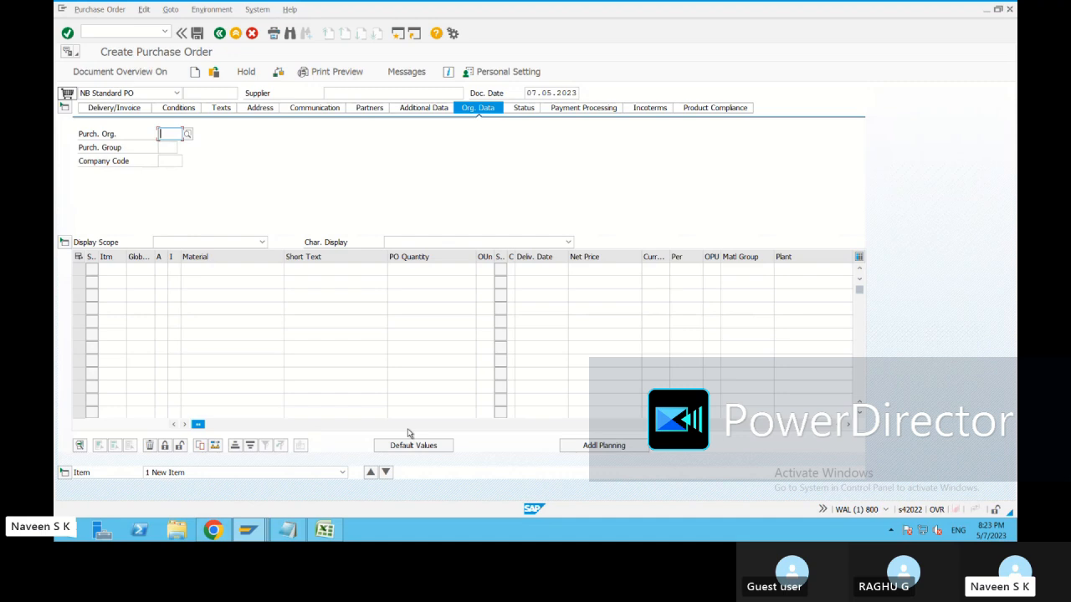
left_click_drag(200, 425, 503, 426)
left_click(418, 271)
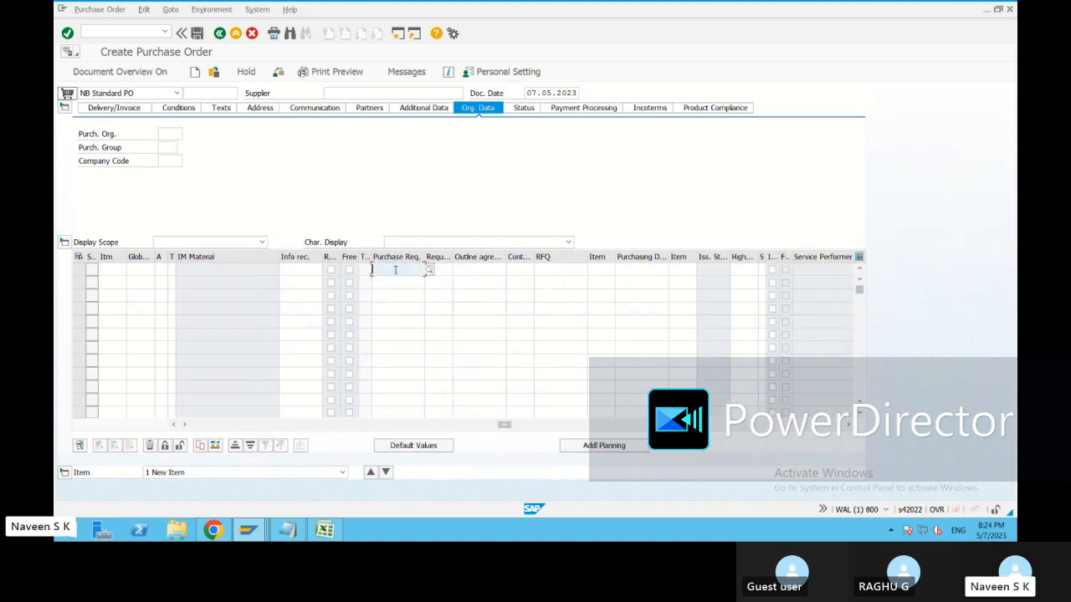
key("ctrl+v")
left_click(441, 271)
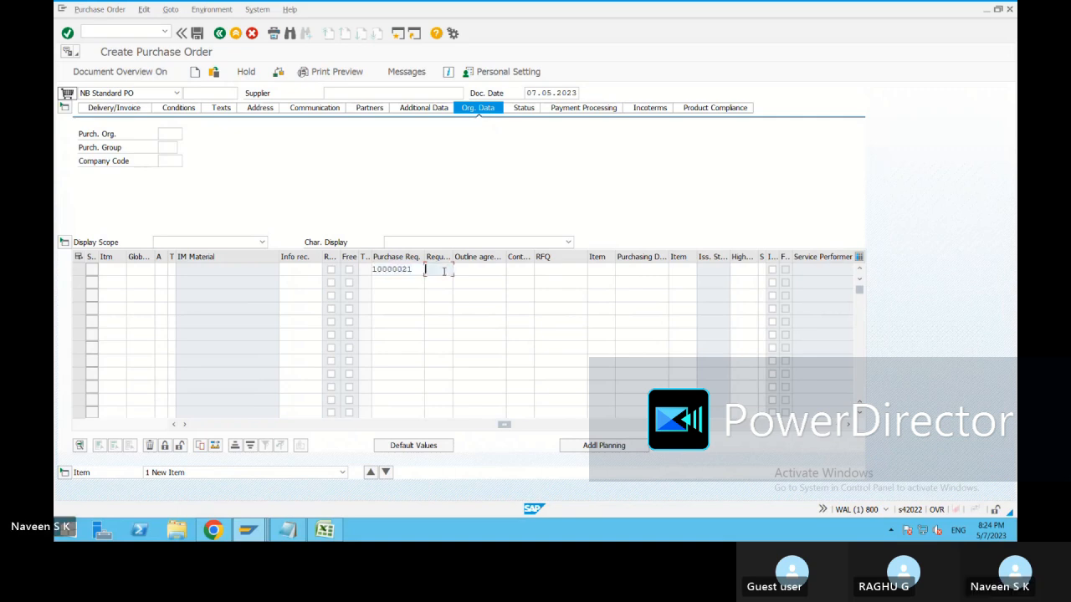
type("10")
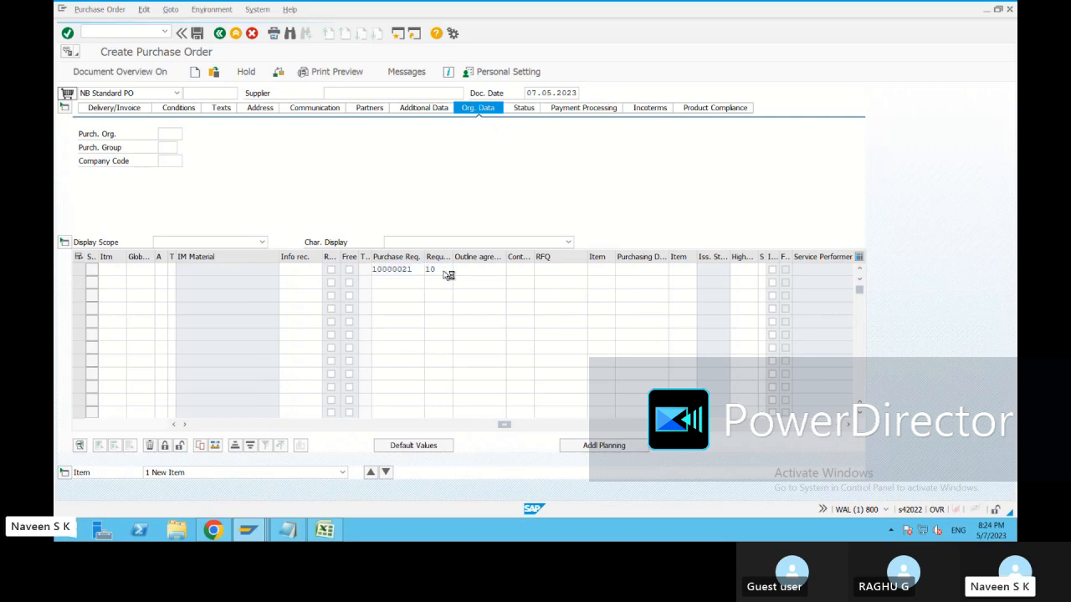
key("Return")
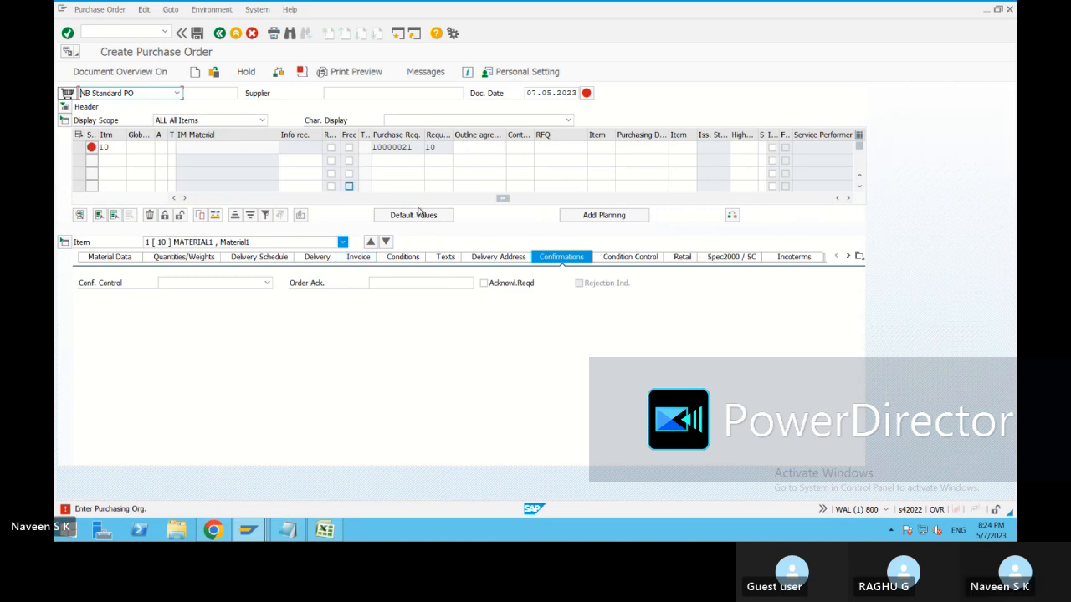
Enter purchasing organization 1710 and supplier JV Operator US on the purchase order.
left_click_drag(317, 206, 129, 206)
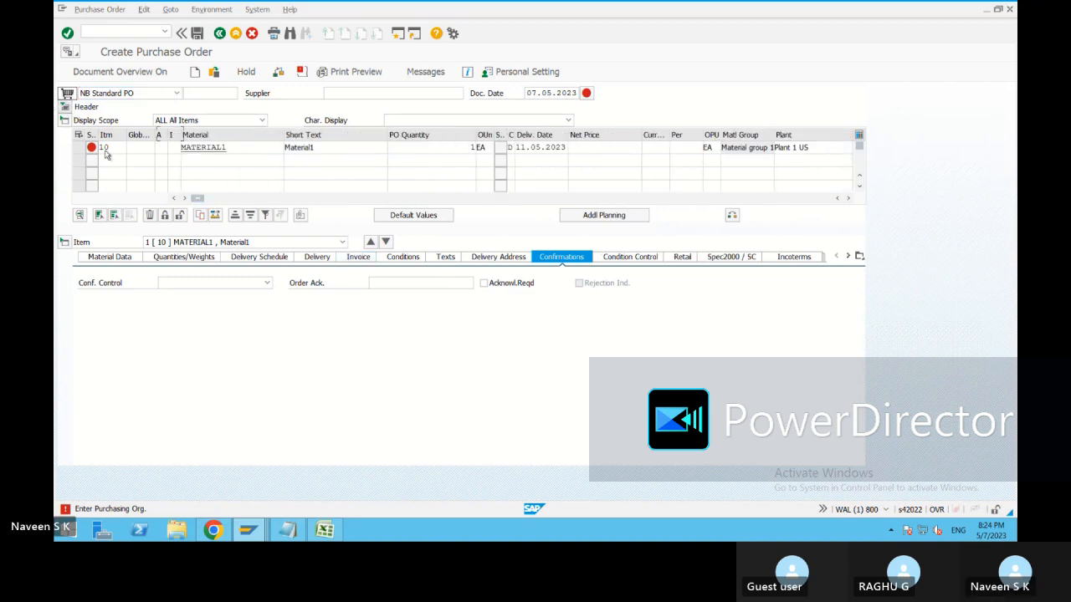
left_click(64, 107)
left_click(169, 134)
type("1710")
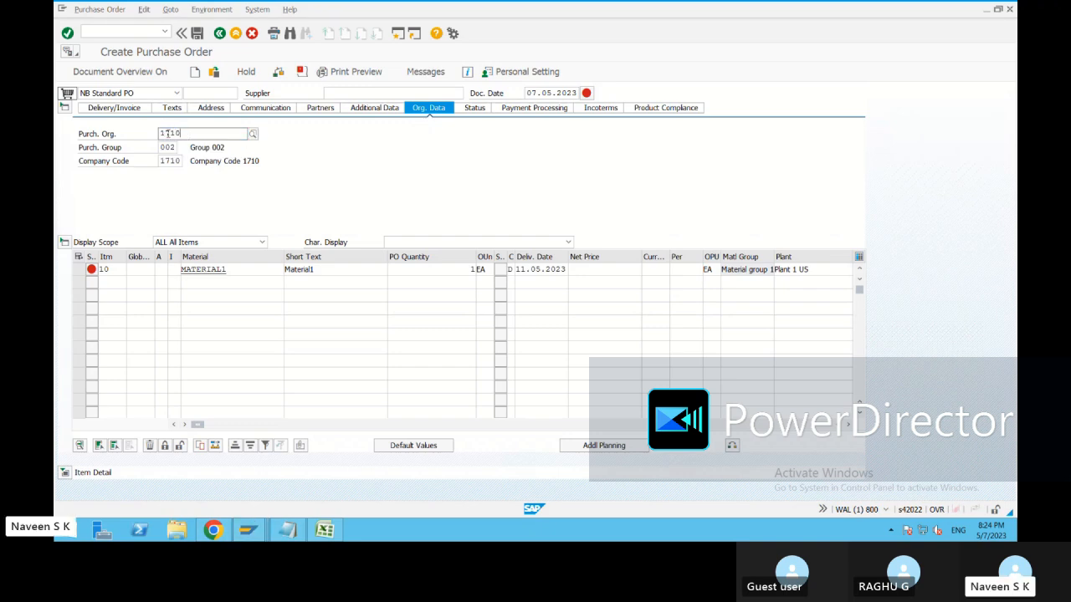
key("Return")
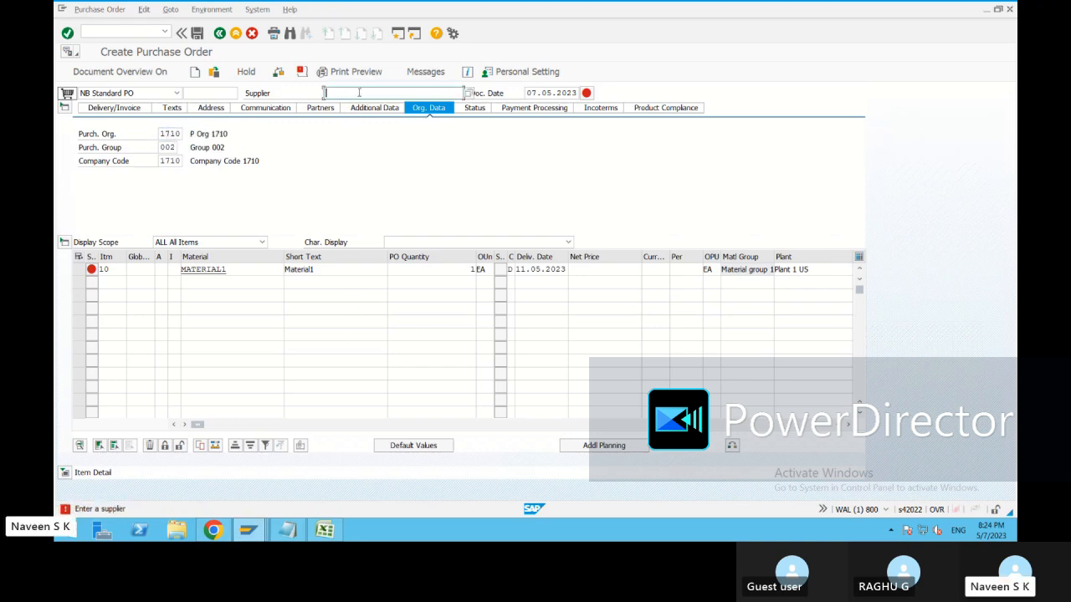
type("17258001")
key("Return")
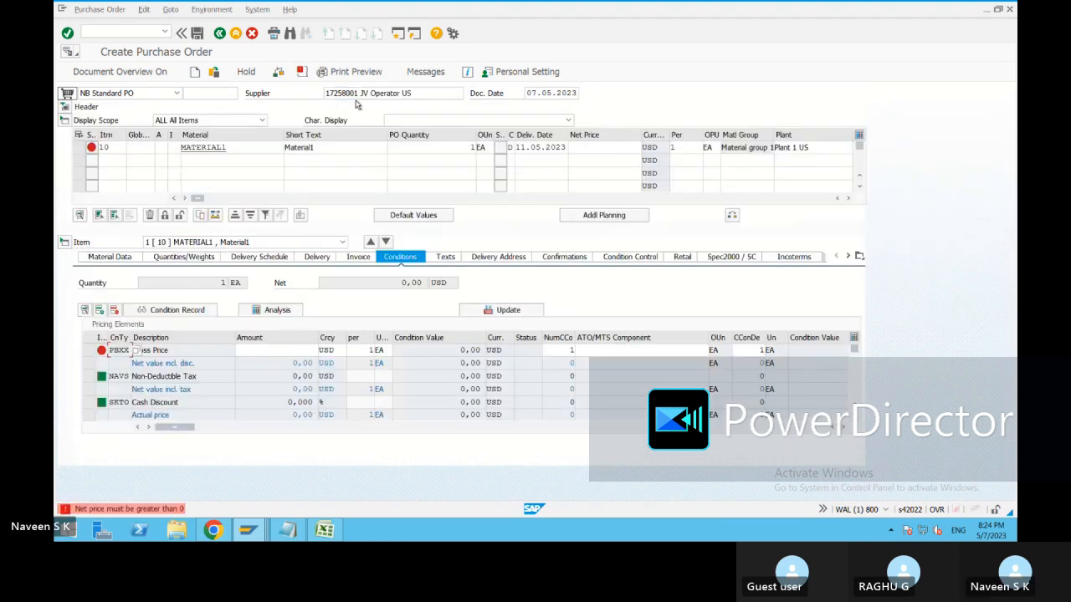
Set item 10's net price to 2,00 USD and acknowledge the follow-up warnings.
left_click(434, 146)
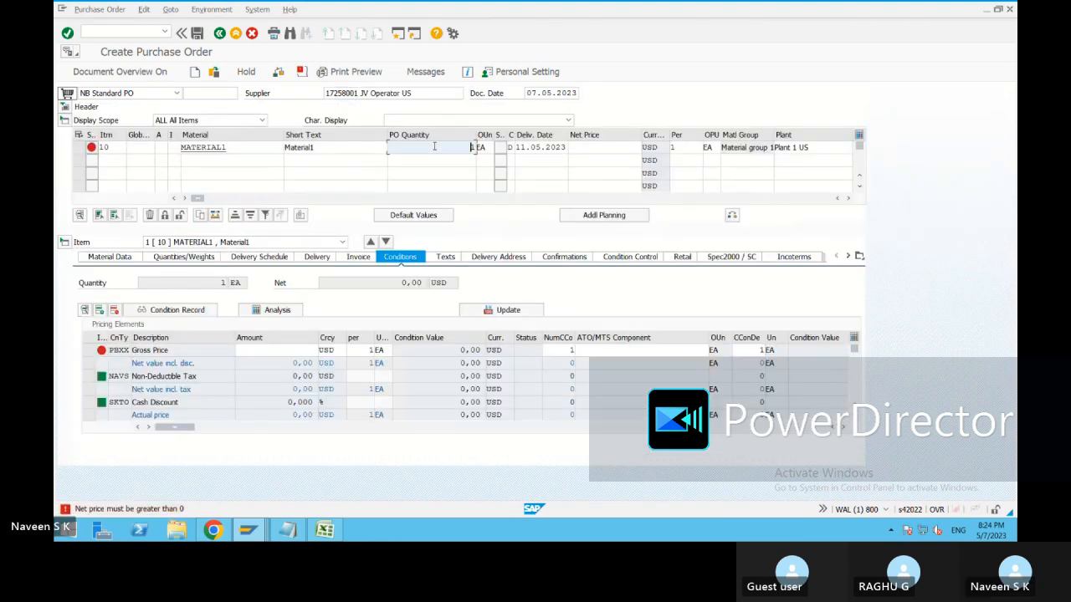
left_click(604, 148)
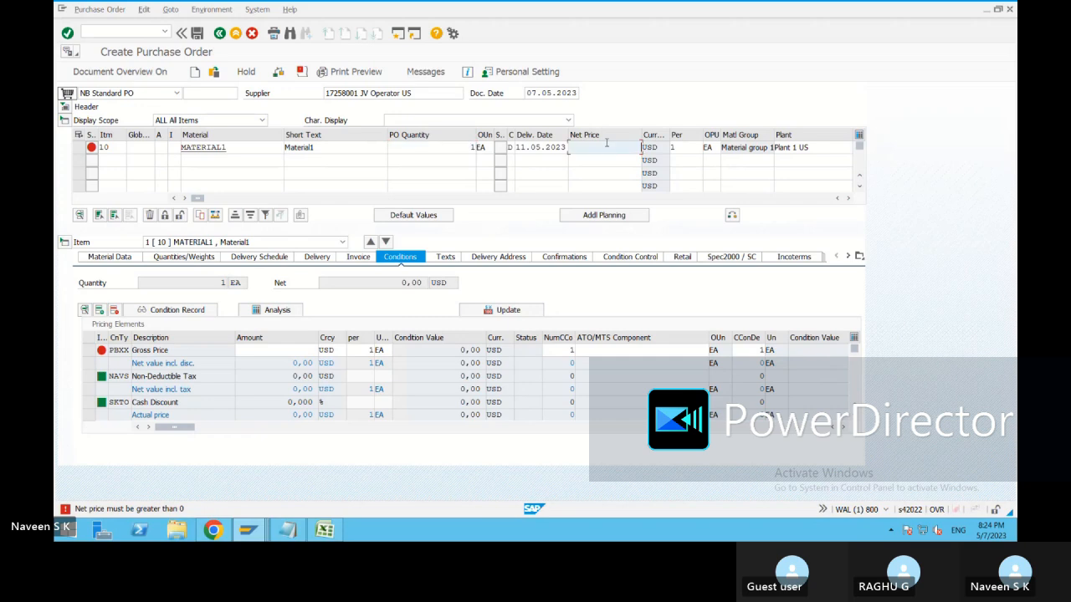
key("Return")
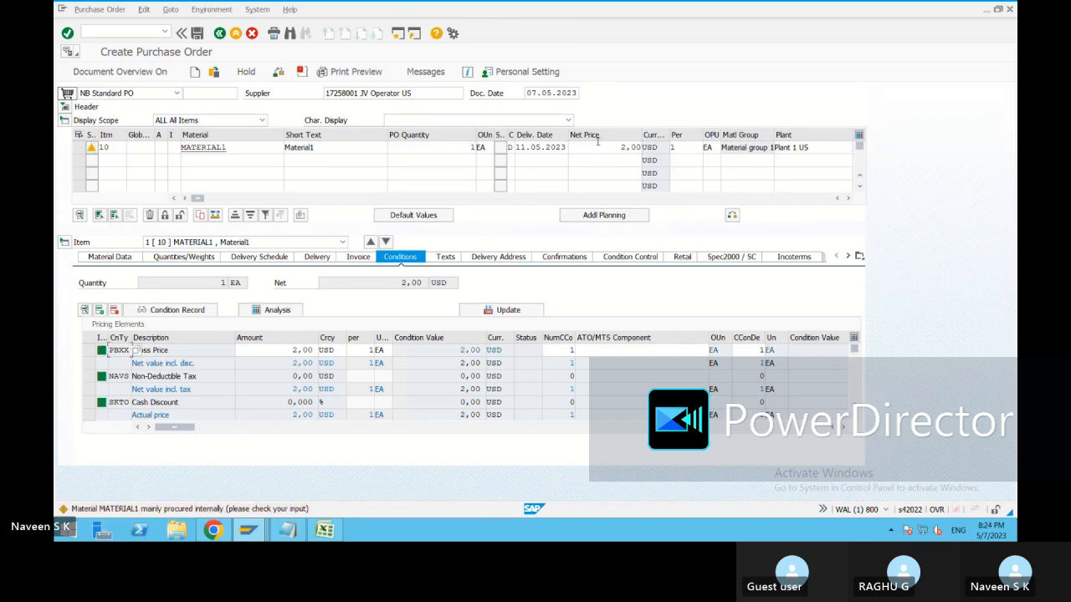
key("Return")
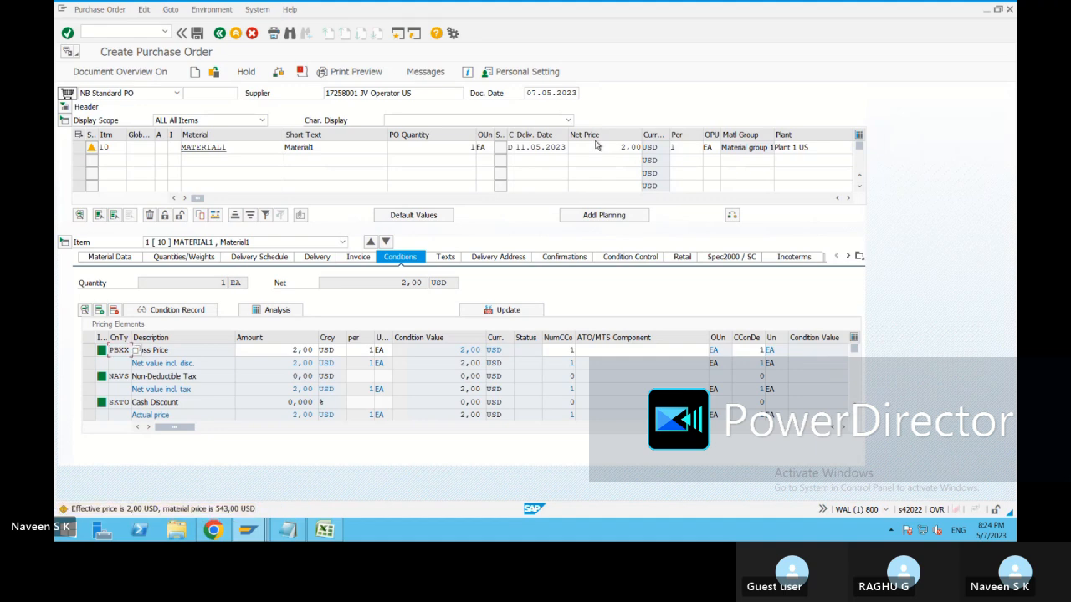
key("Return")
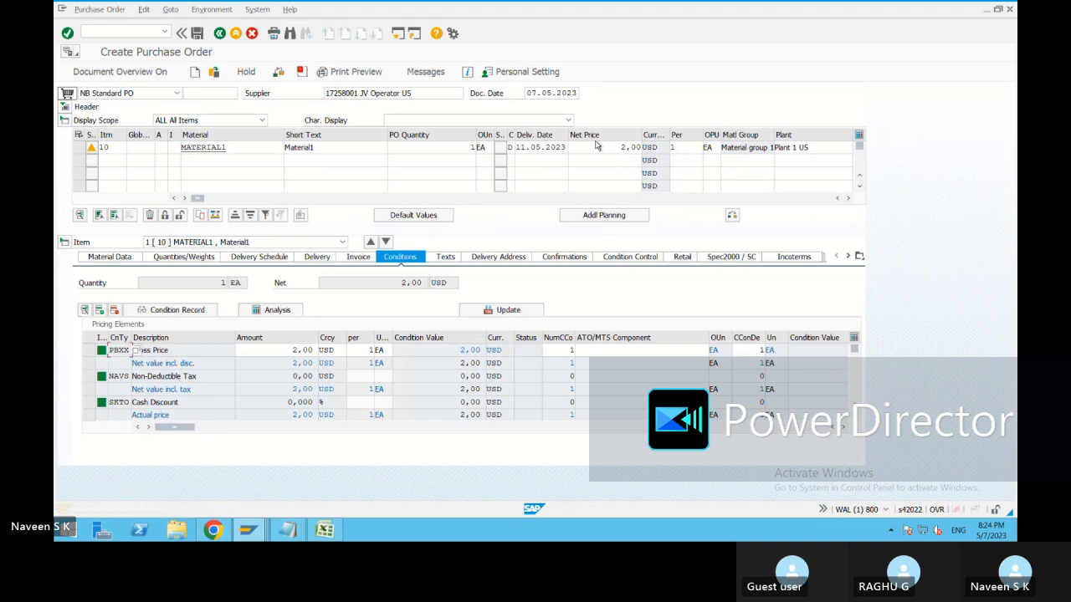
key("Return")
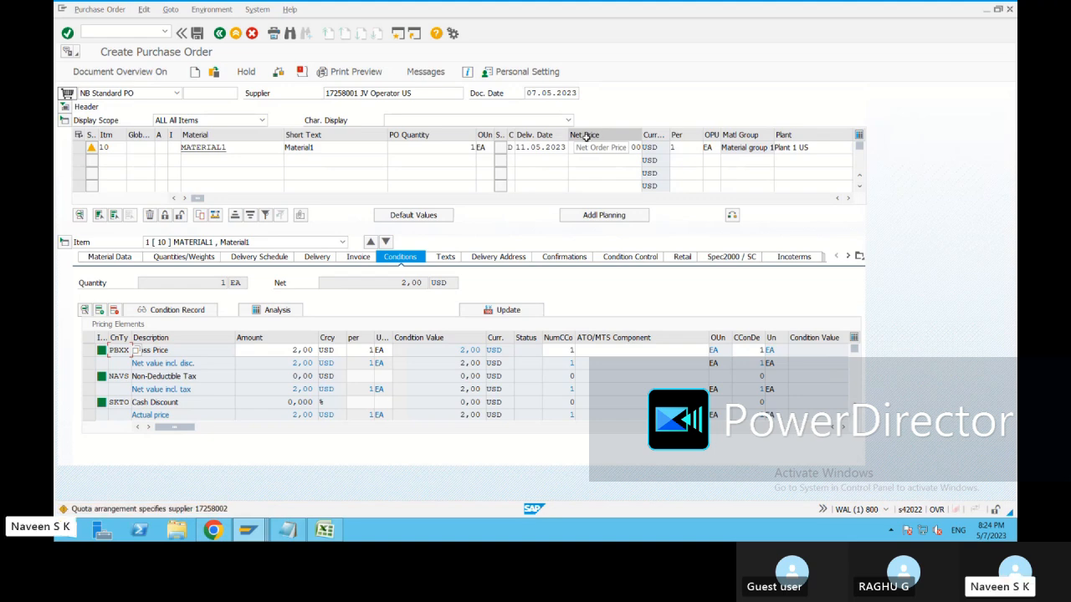
key("Return")
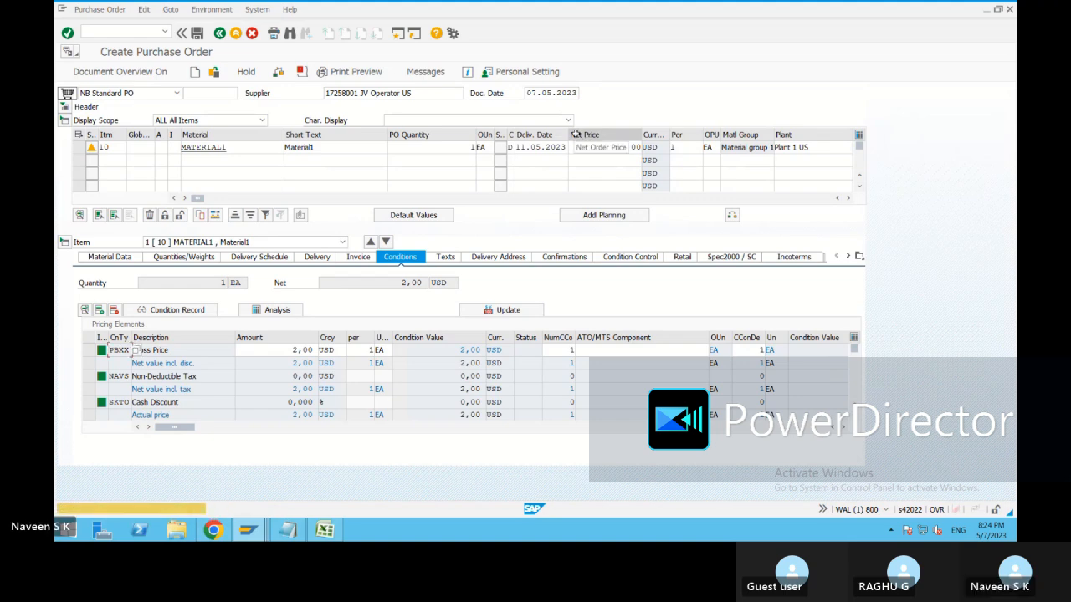
key("Return")
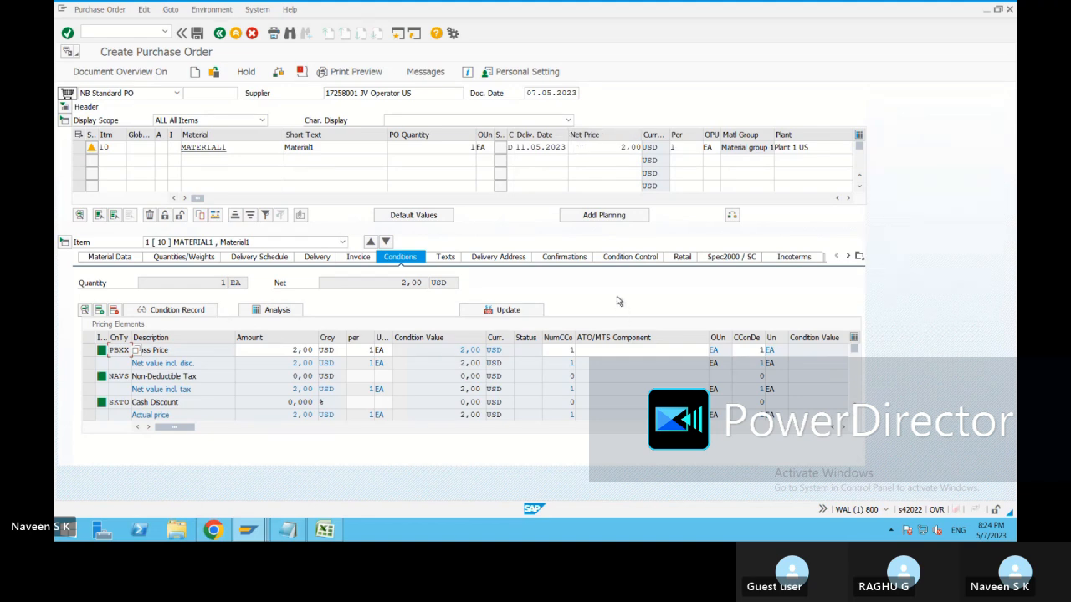
left_click(302, 72)
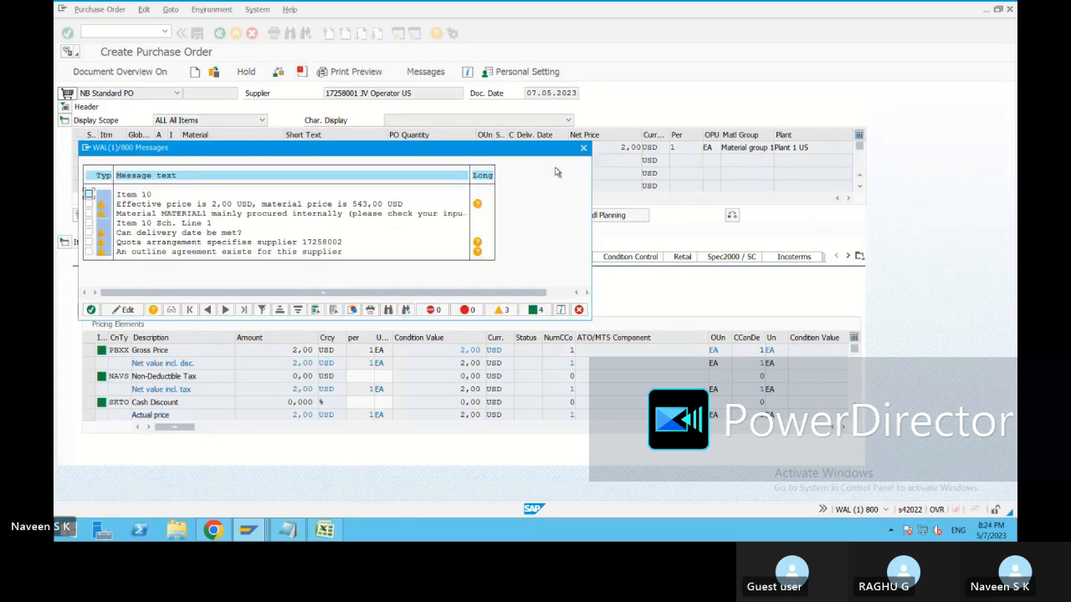
left_click(583, 149)
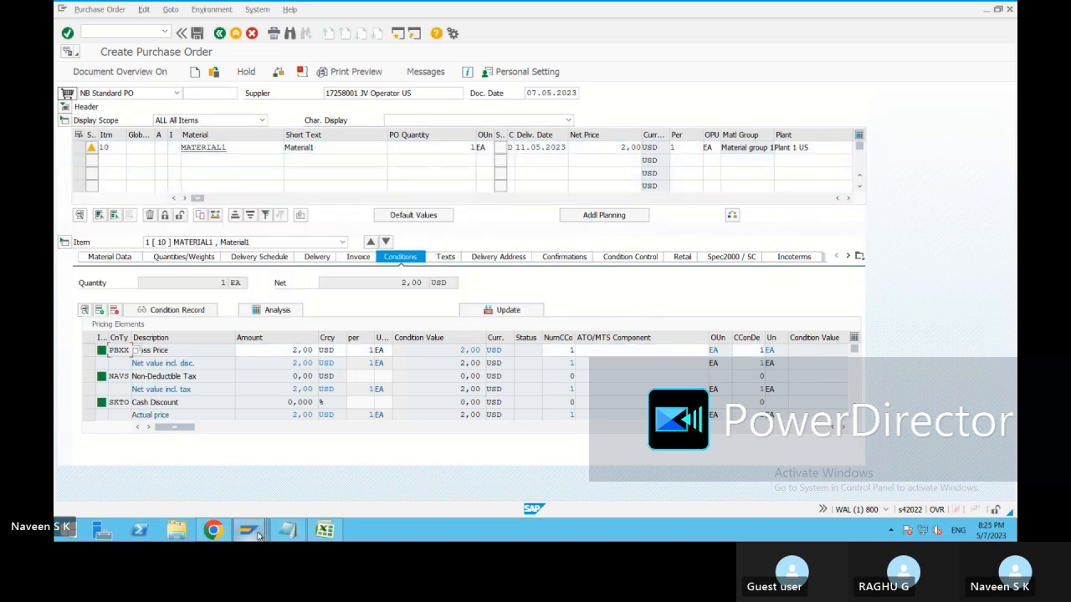
mouse_move(248, 529)
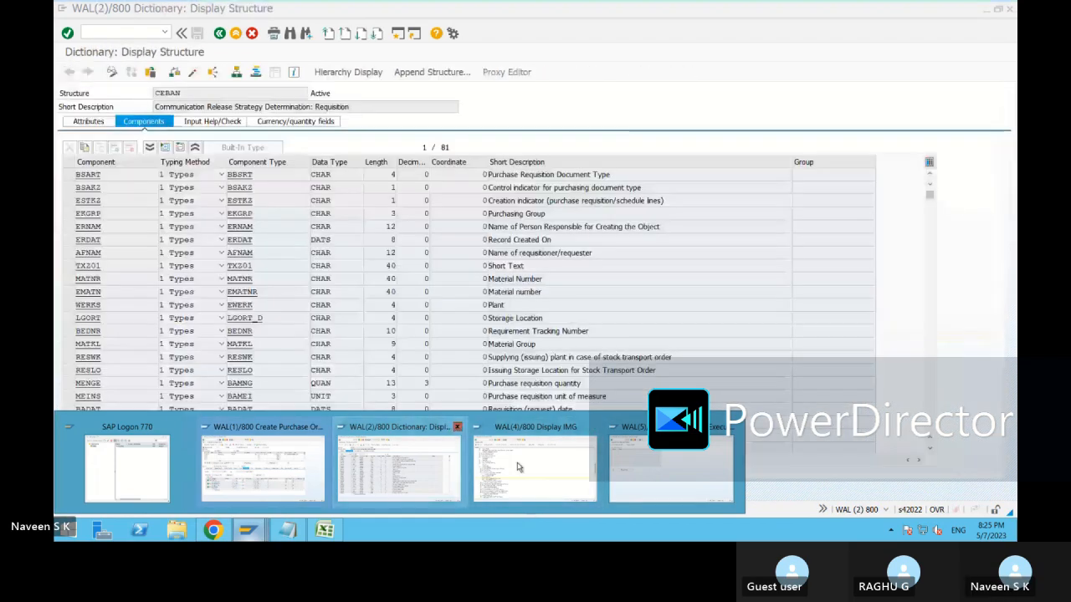
Display requisition 10000021 via ME53N in the other session, then return to the PO window.
left_click(669, 469)
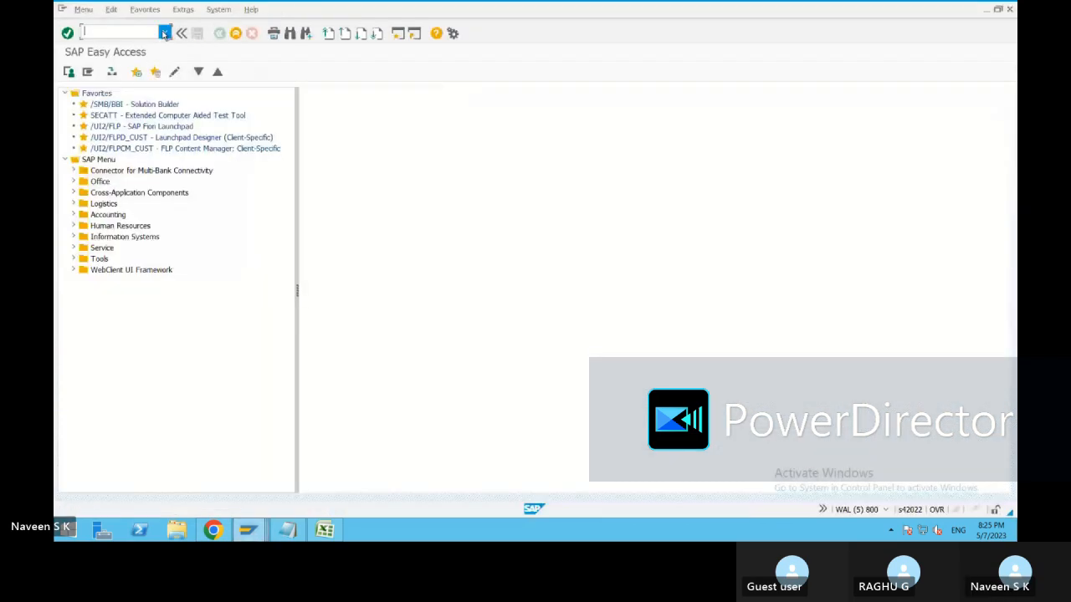
left_click(165, 32)
left_click(109, 54)
key("Return")
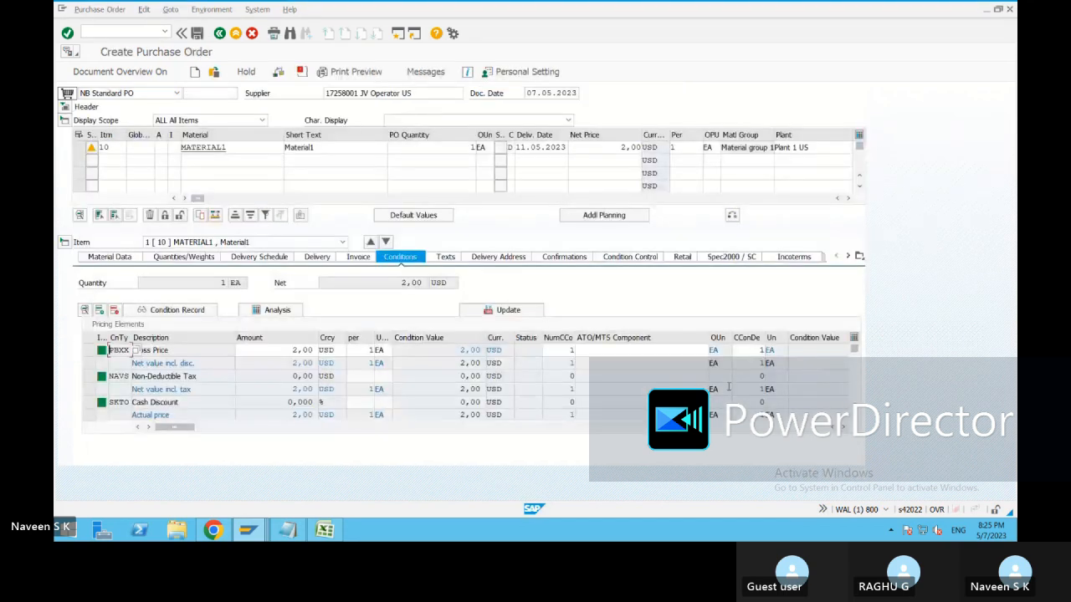
key("alt+Tab")
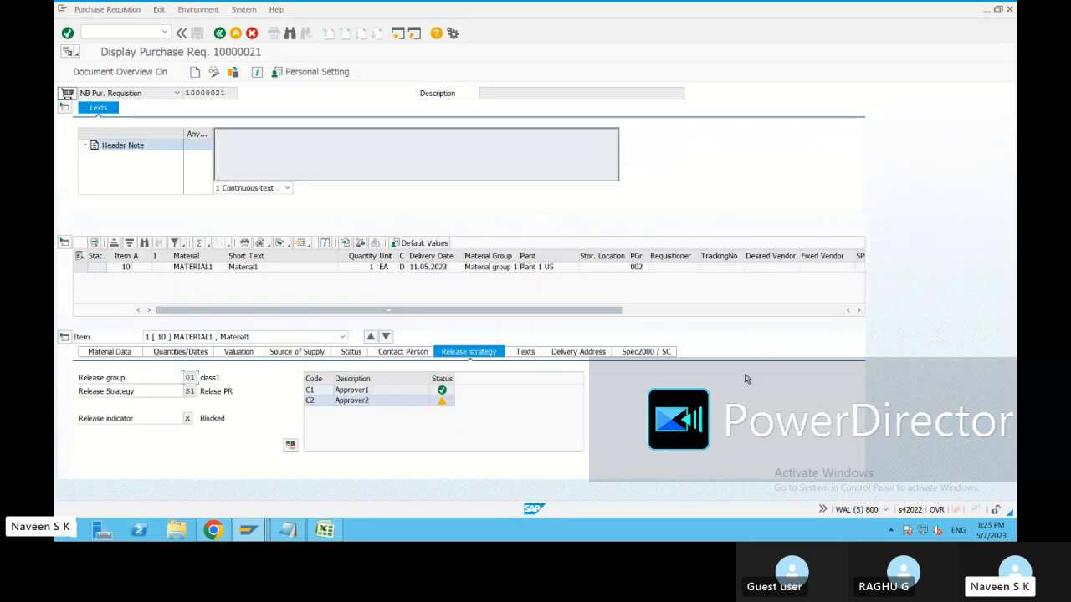
Review the empty Workflow role-to-release-code view under Set Up Procedure with Classification, then close it.
key("alt+Tab")
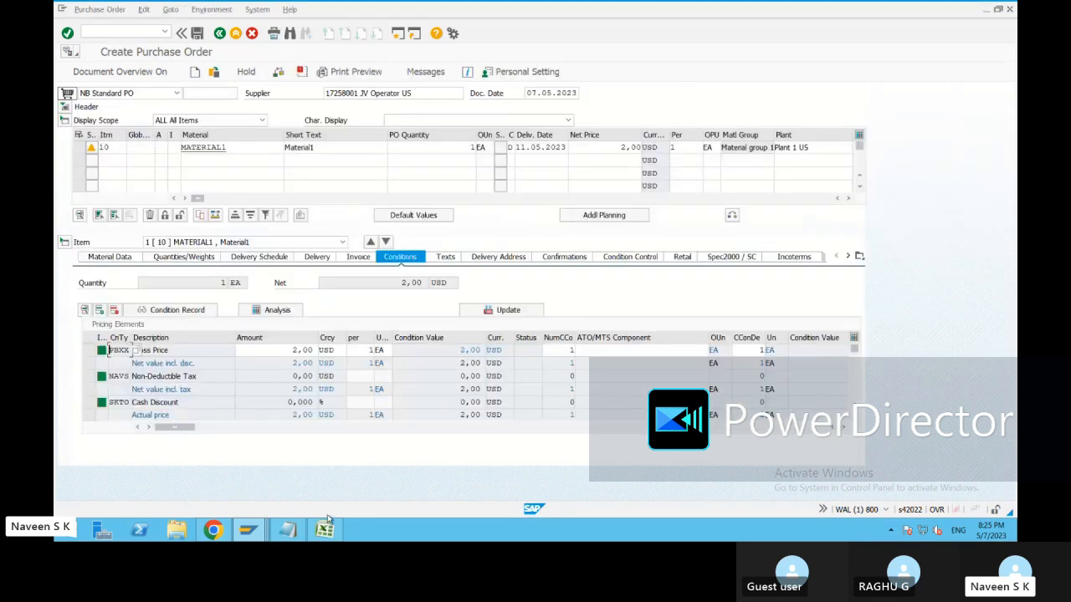
mouse_move(255, 533)
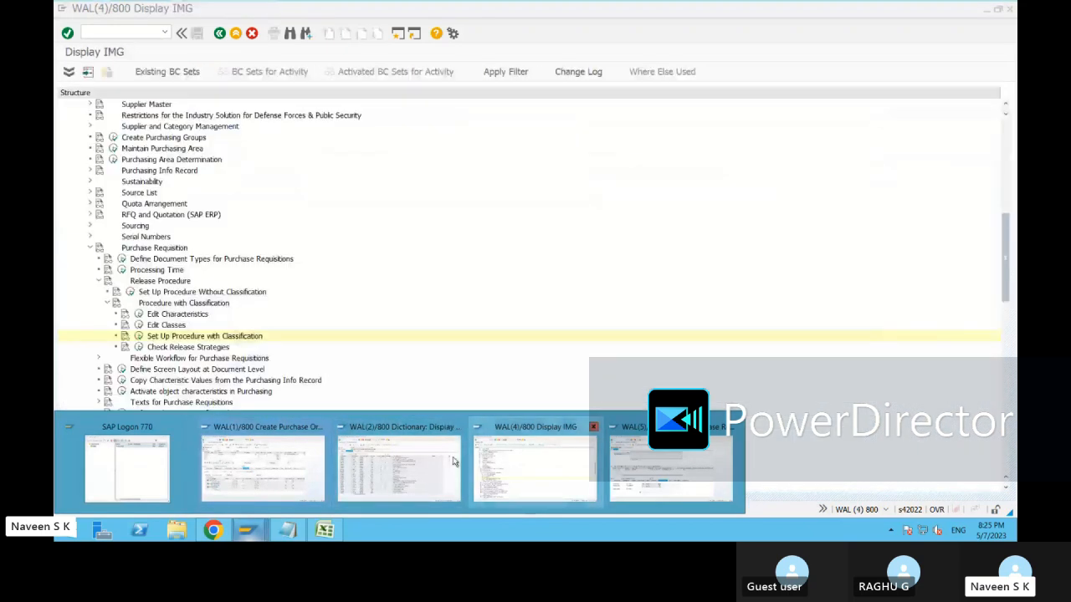
left_click(502, 467)
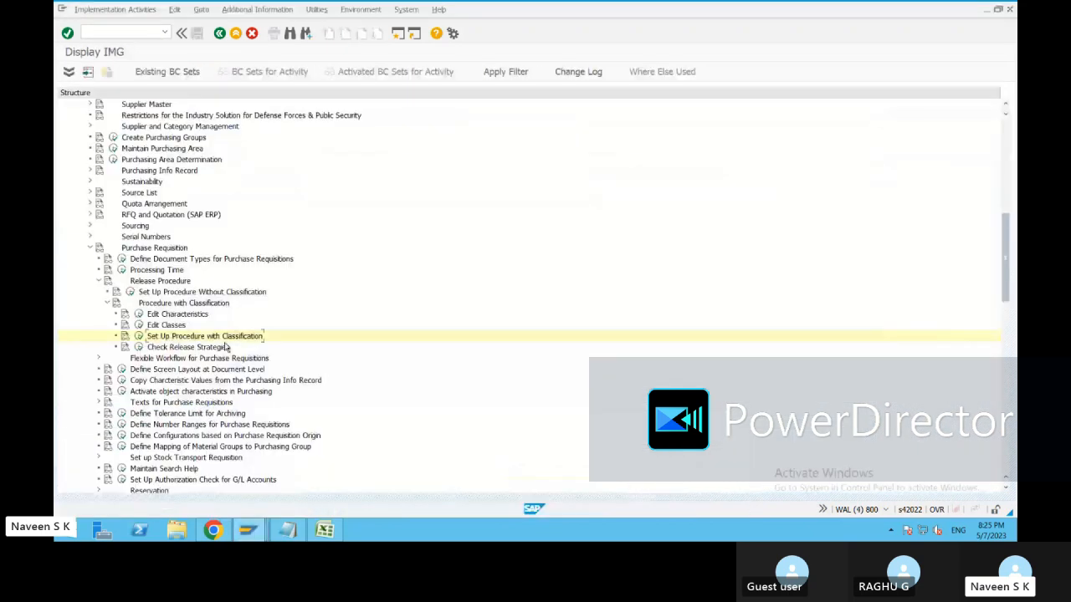
left_click(139, 336)
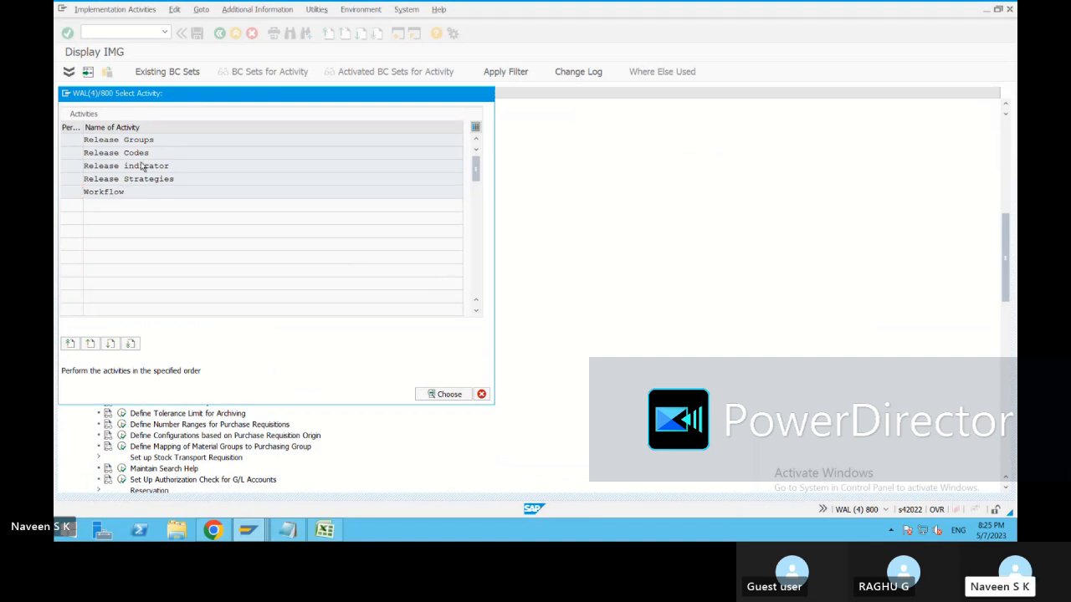
double_click(143, 166)
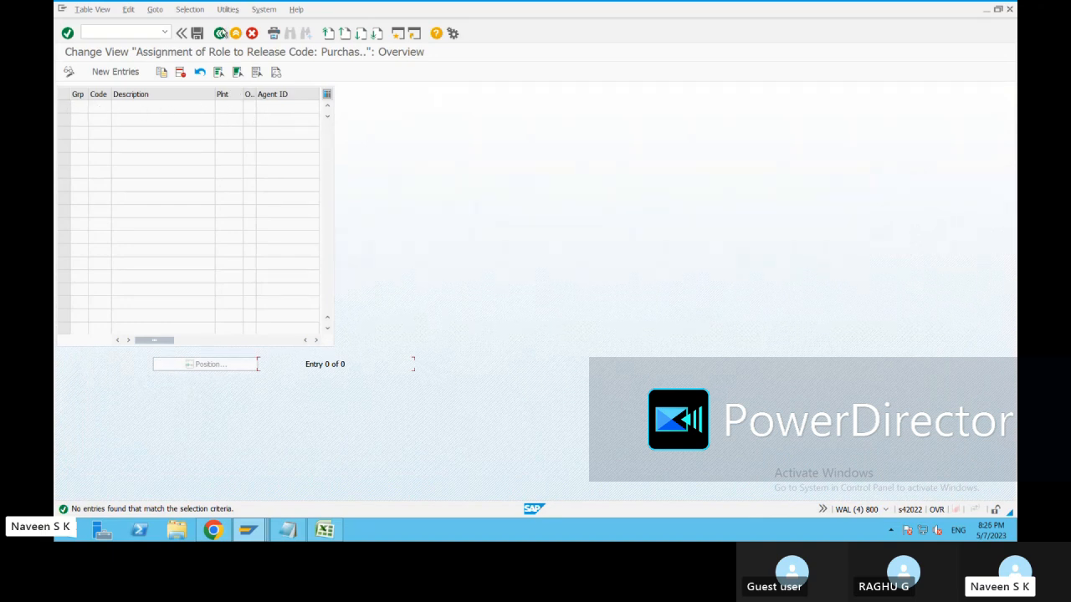
left_click(219, 33)
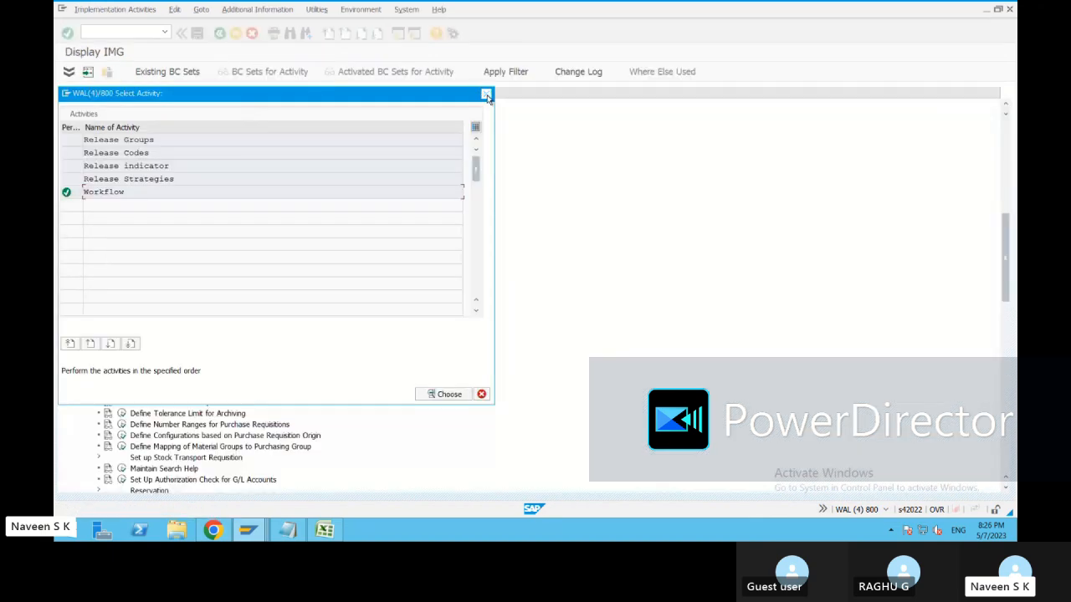
left_click(486, 96)
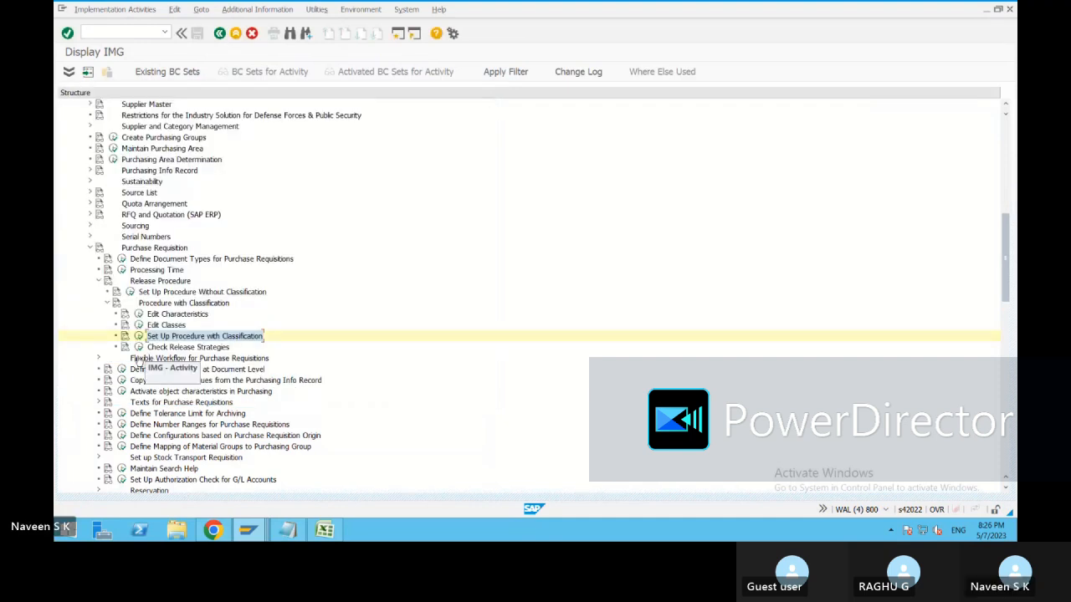
Review the 53 inactive flexible workflow scenarios, then open the requisition document-type activation.
left_click(99, 358)
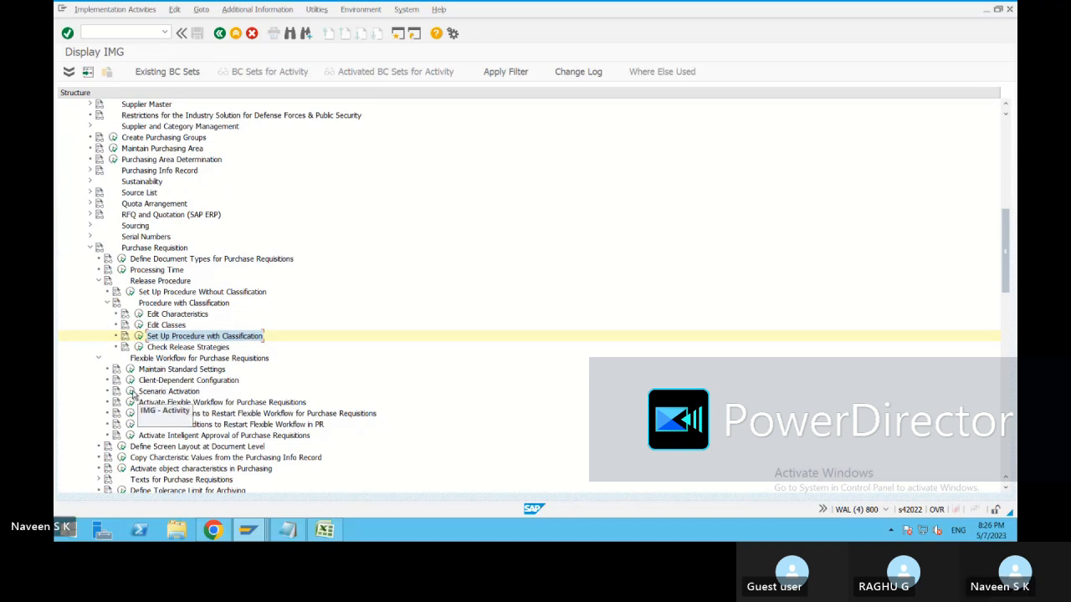
left_click(132, 394)
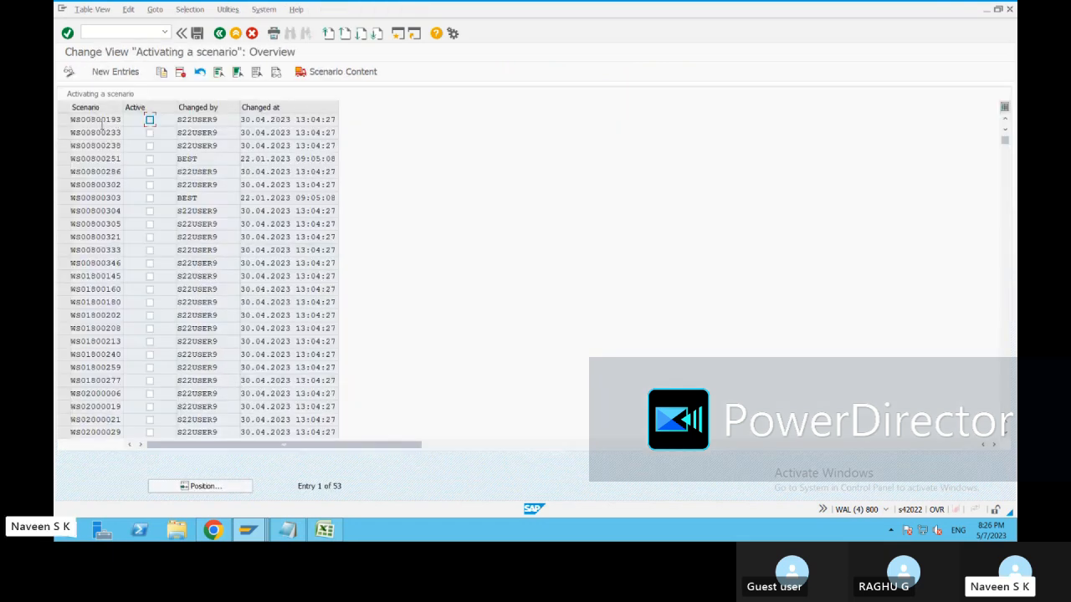
left_click_drag(73, 119, 110, 133)
left_click(84, 146)
left_click(98, 119)
left_click_drag(121, 185, 70, 198)
left_click(219, 33)
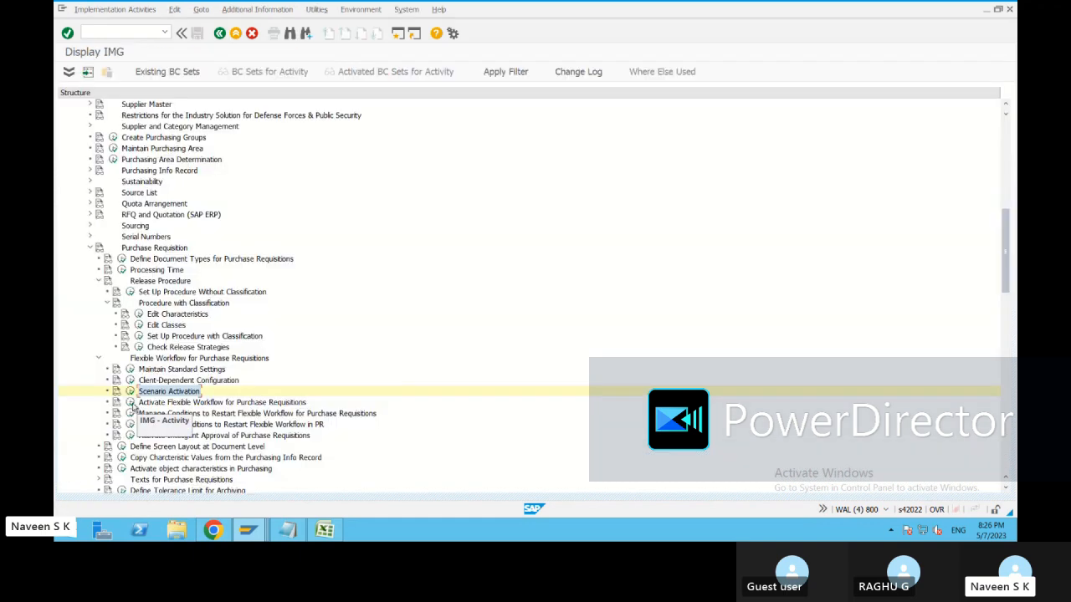
left_click(130, 402)
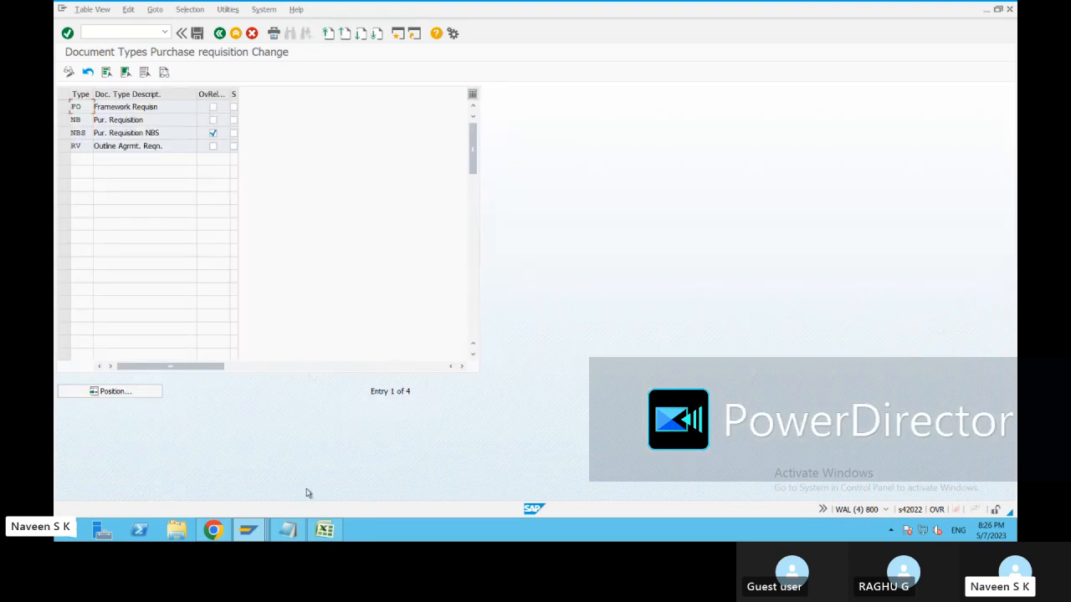
Check the release status of requisition 10000021 in the other session.
left_click(252, 530)
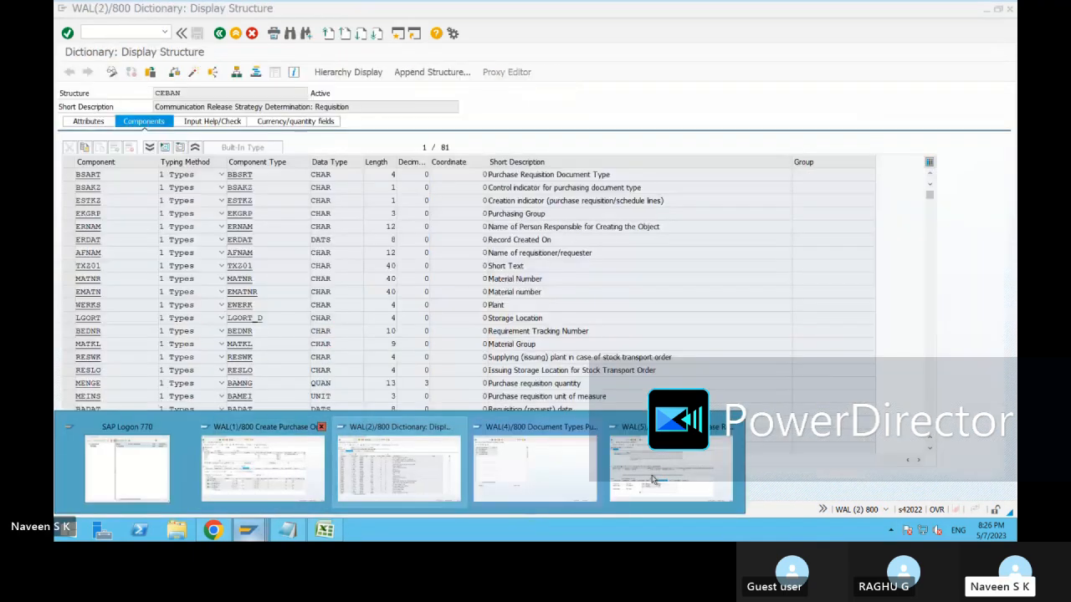
left_click(651, 479)
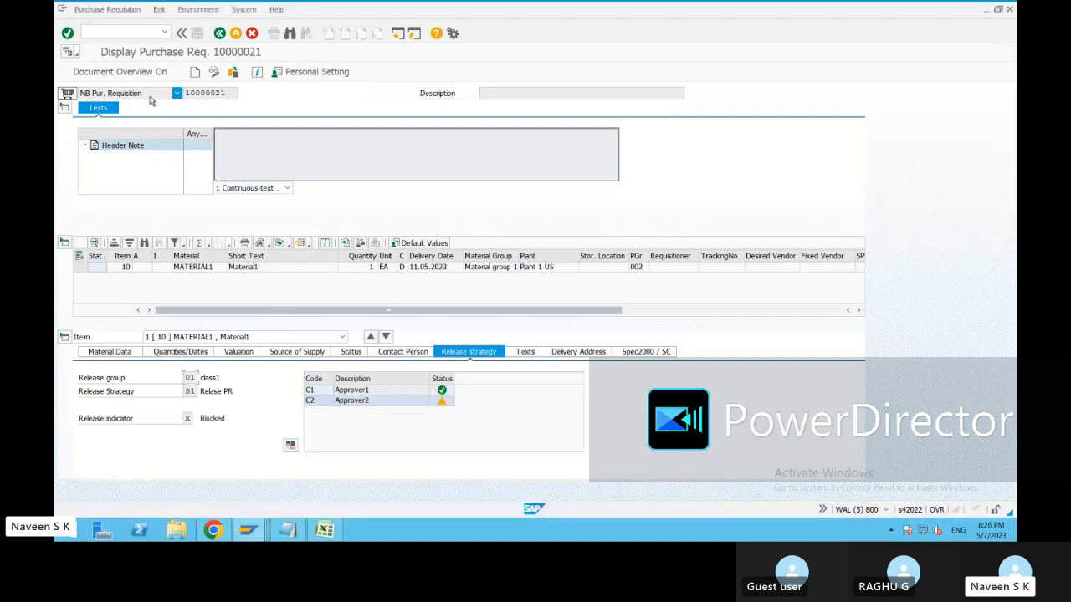
key("alt+Tab")
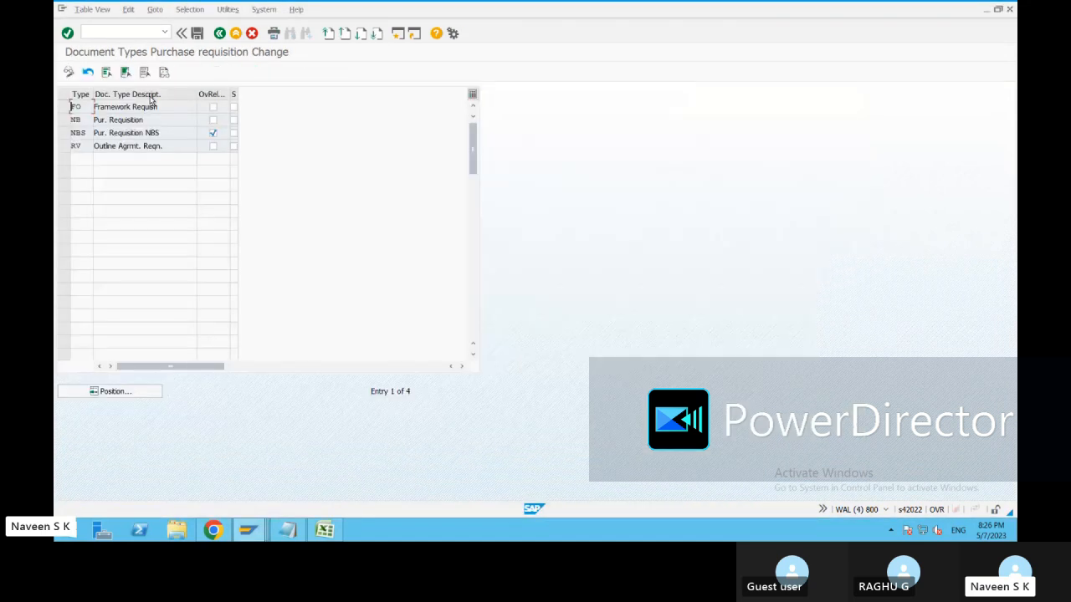
Tick the flexible workflow flag for document type NB and save under the customizing request.
left_click(213, 132)
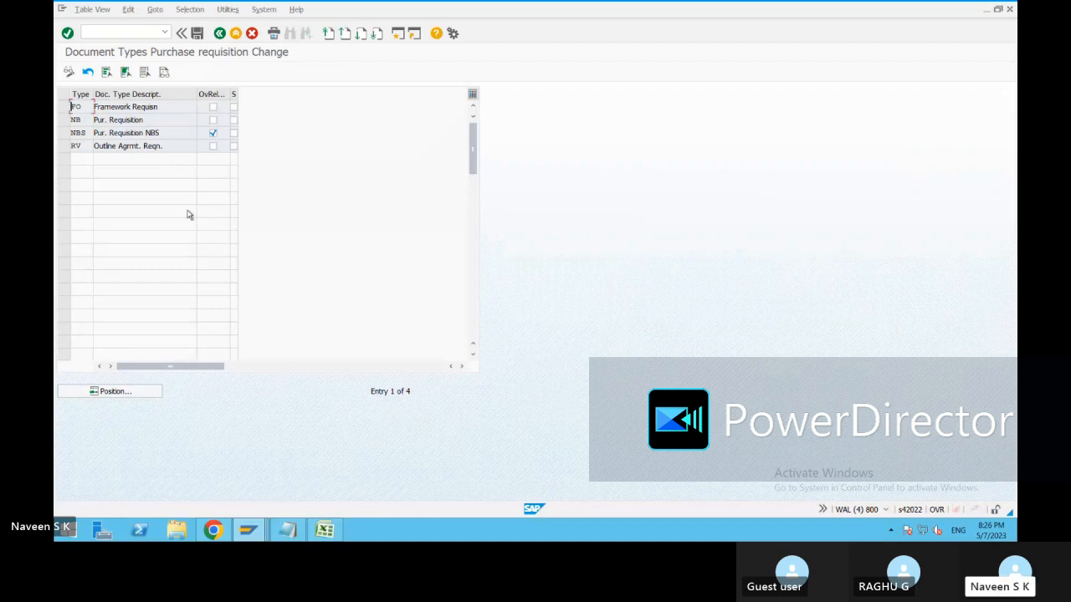
left_click_drag(188, 366, 239, 367)
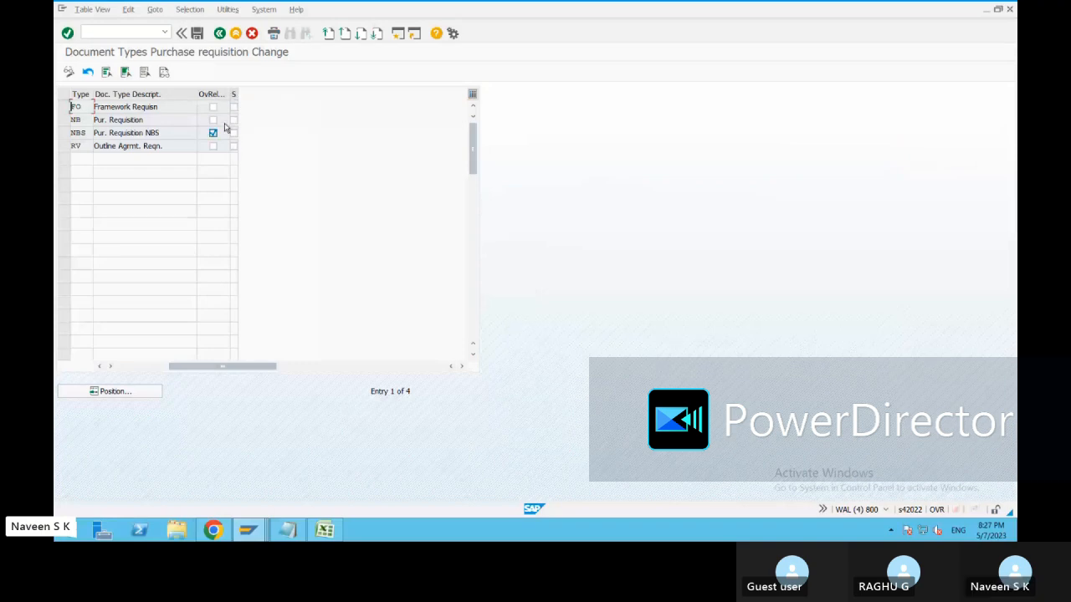
left_click(234, 120)
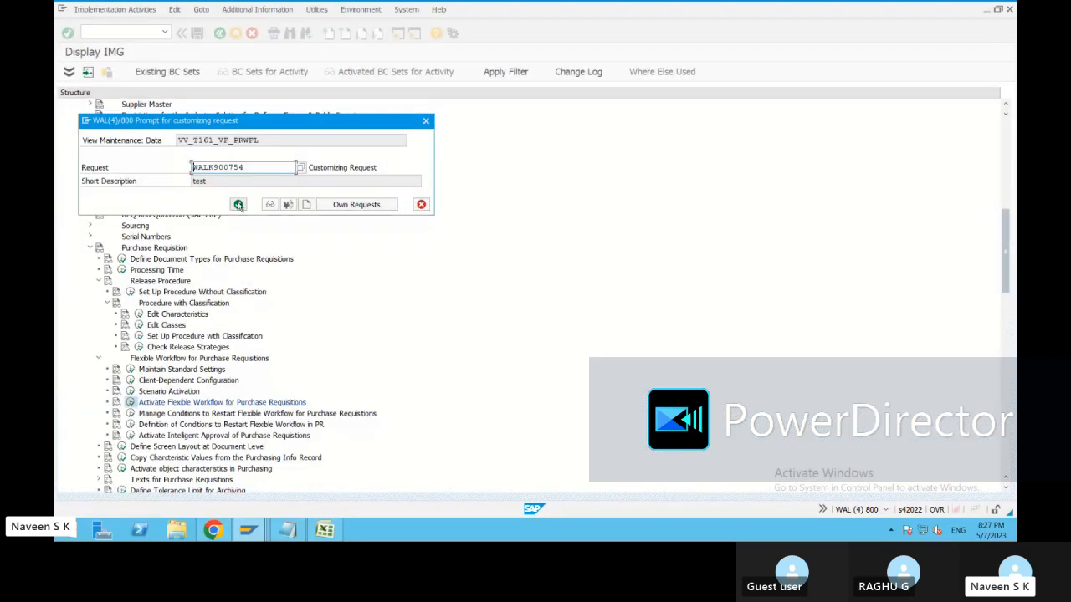
left_click(239, 205)
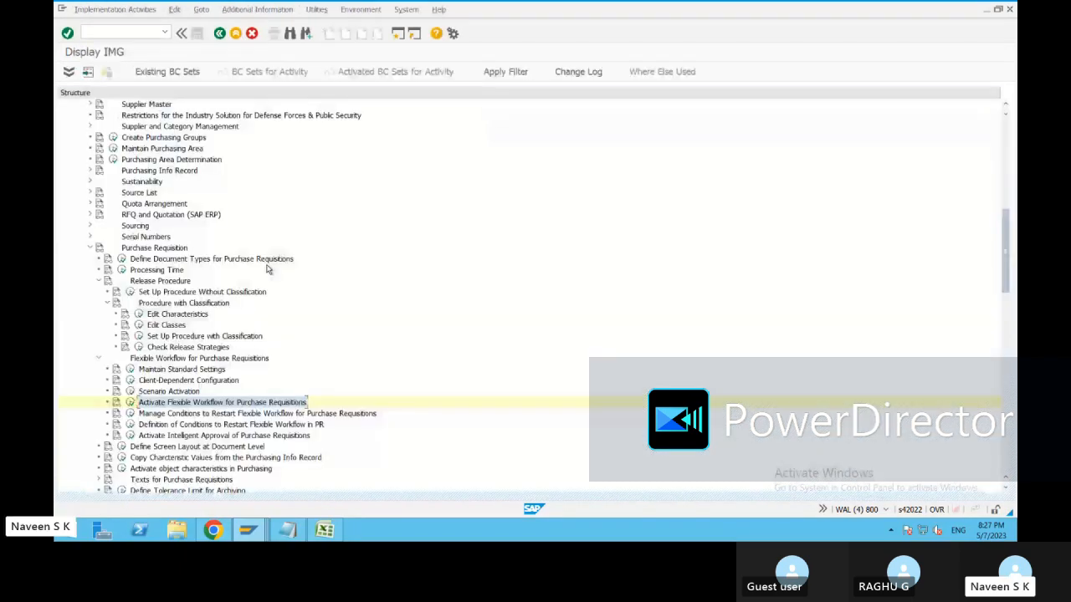
Activate workflow scenario WS00800193 and save it under the customizing request.
left_click(129, 391)
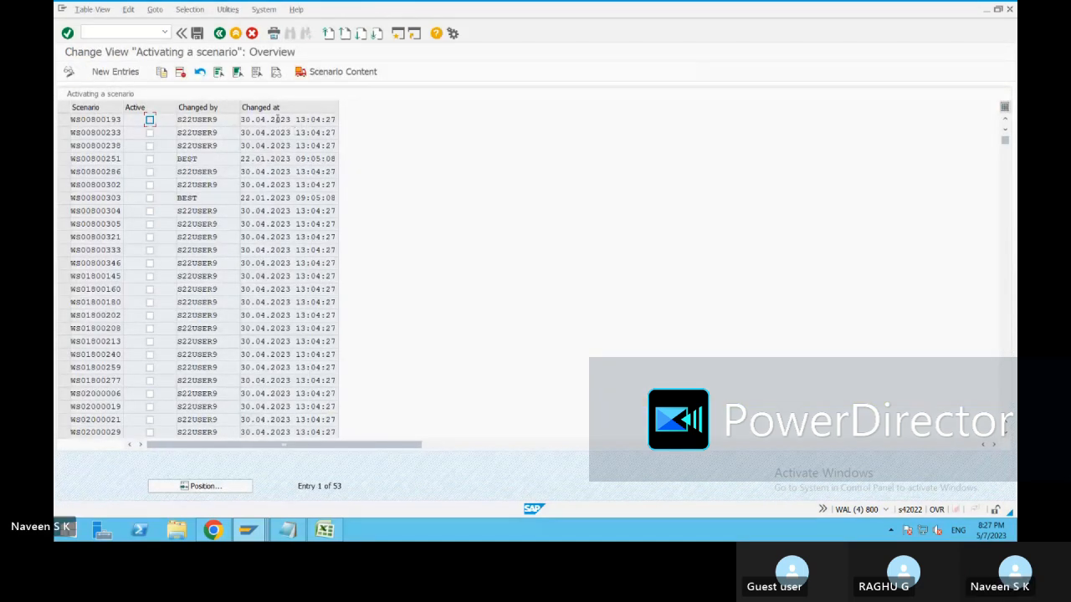
left_click_drag(236, 445, 302, 445)
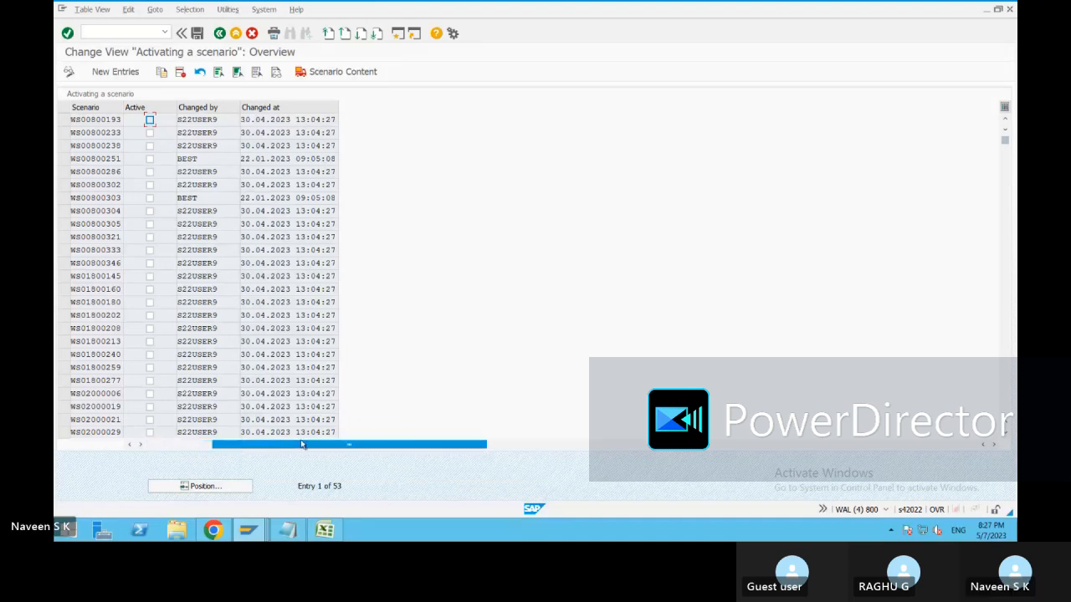
left_click(150, 120)
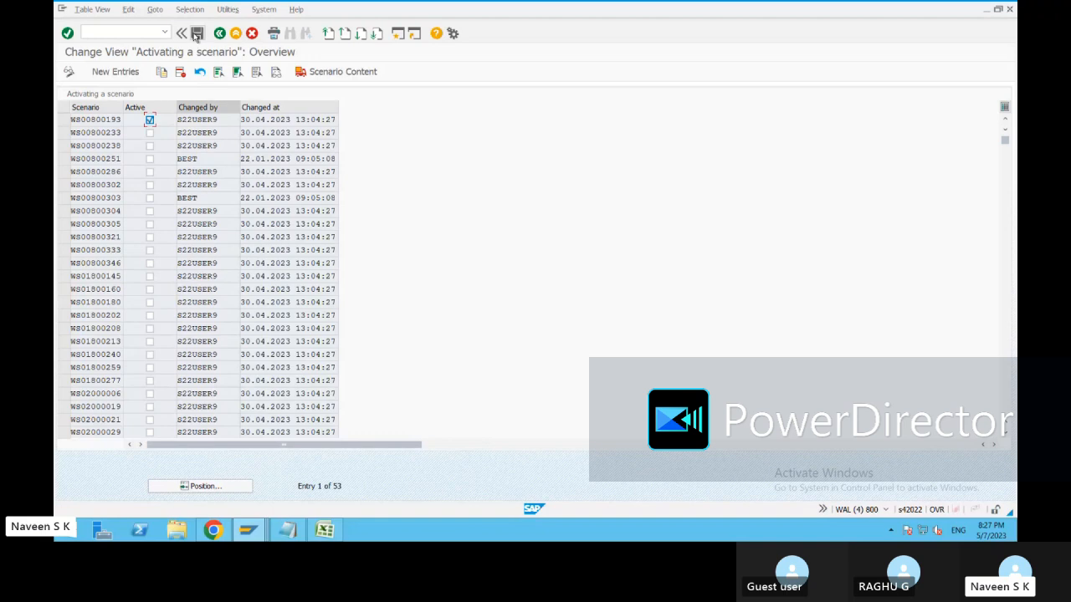
left_click(196, 34)
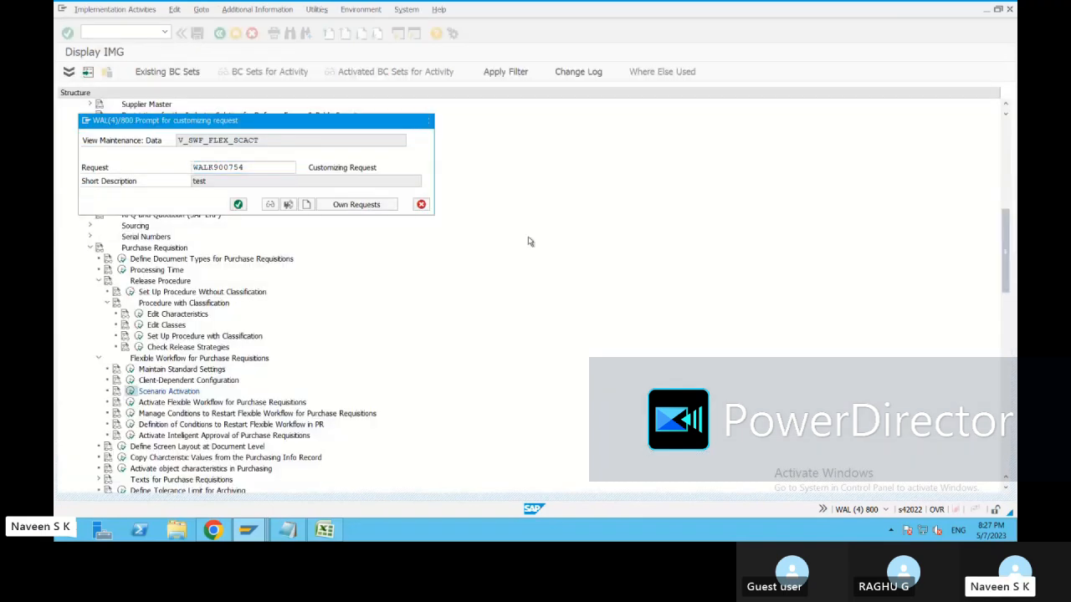
key("Return")
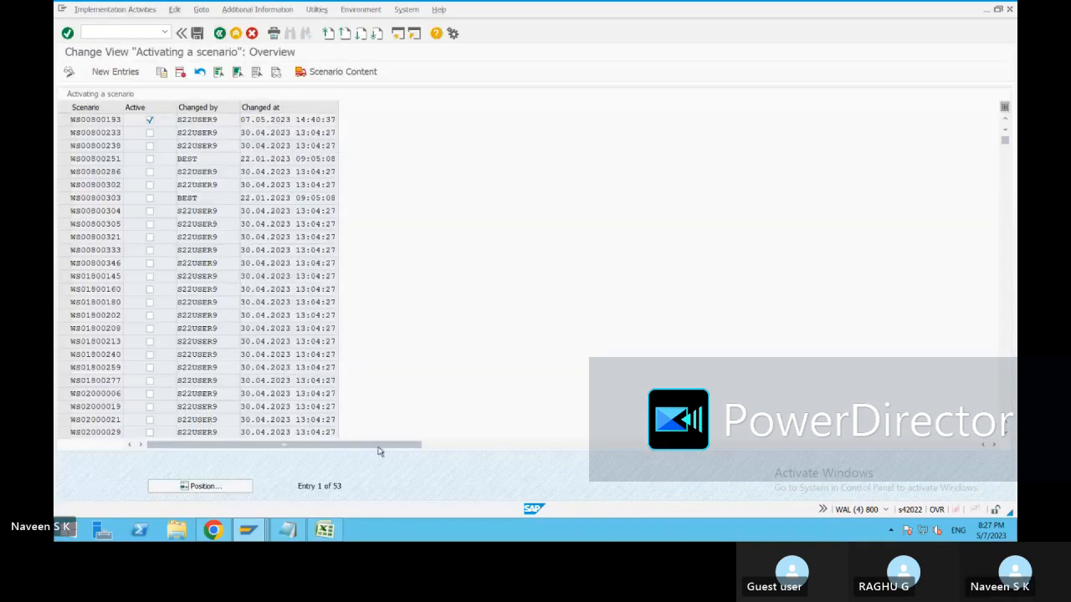
Go back and return to the Create Purchase Order session.
key("F3")
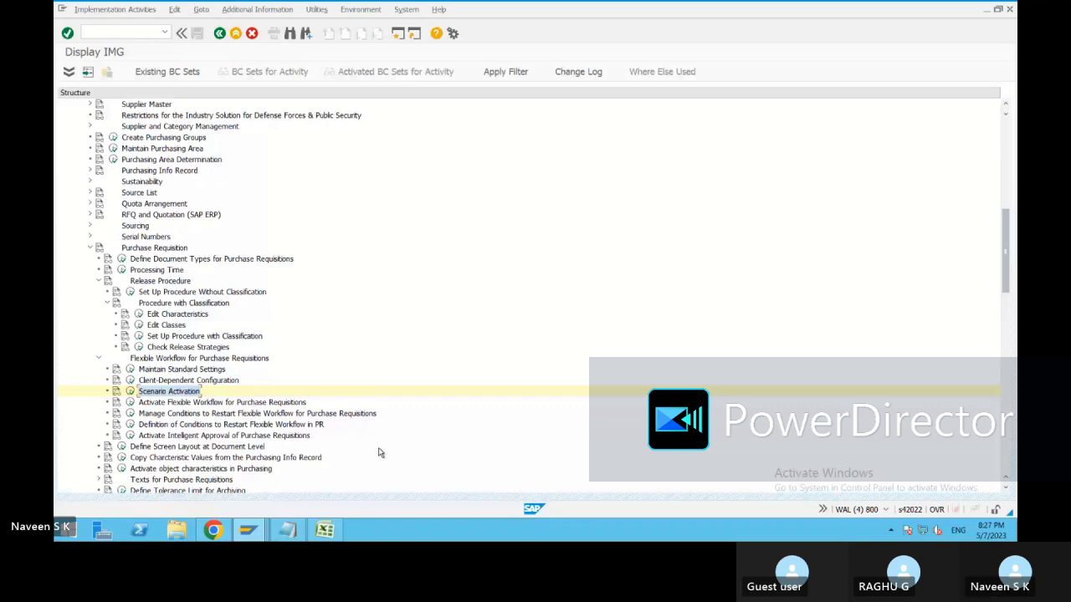
left_click(248, 530)
left_click(318, 469)
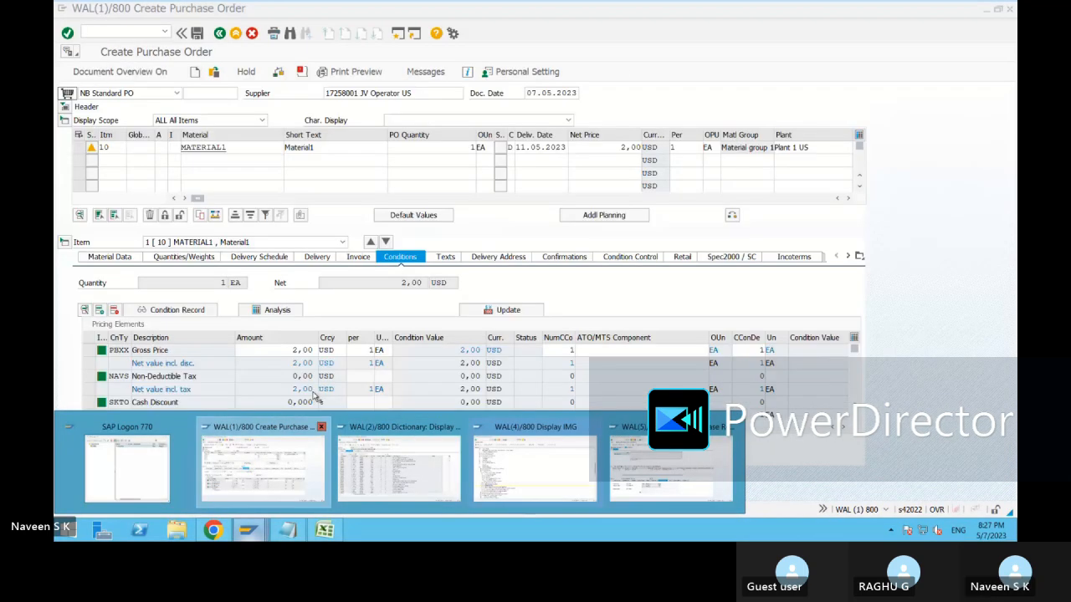
Discard the unsaved purchase order and restart ME21N from the transaction history.
left_click(222, 36)
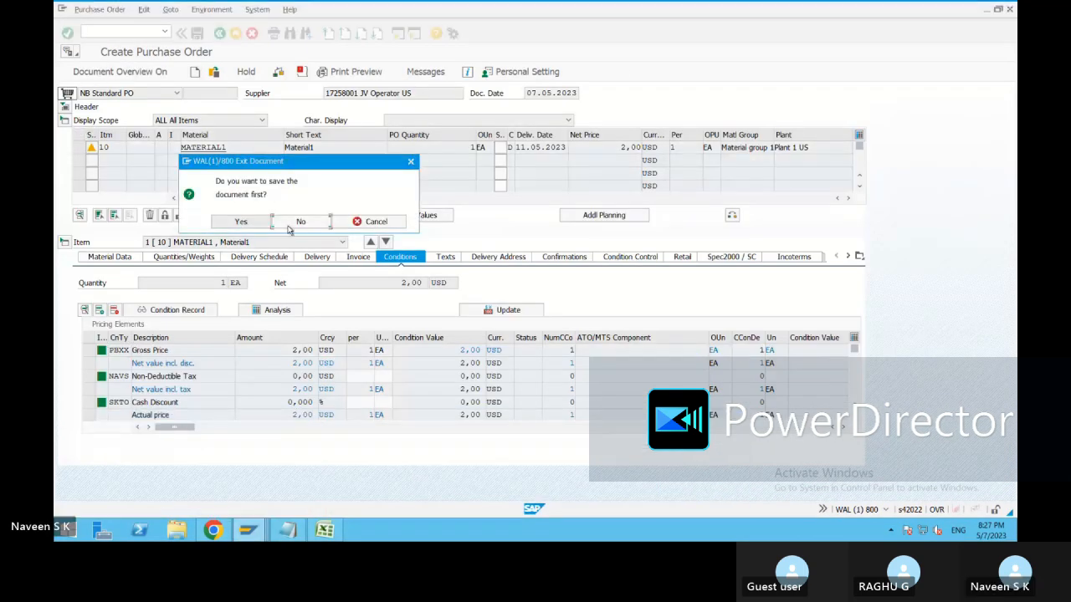
left_click(291, 223)
left_click(113, 32)
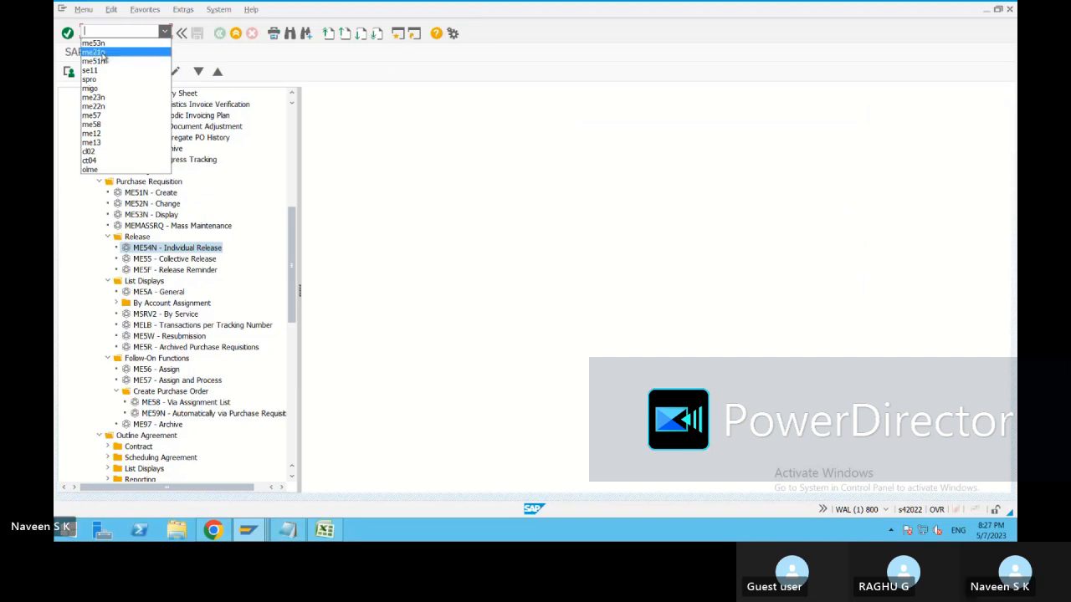
left_click(93, 52)
key("Return")
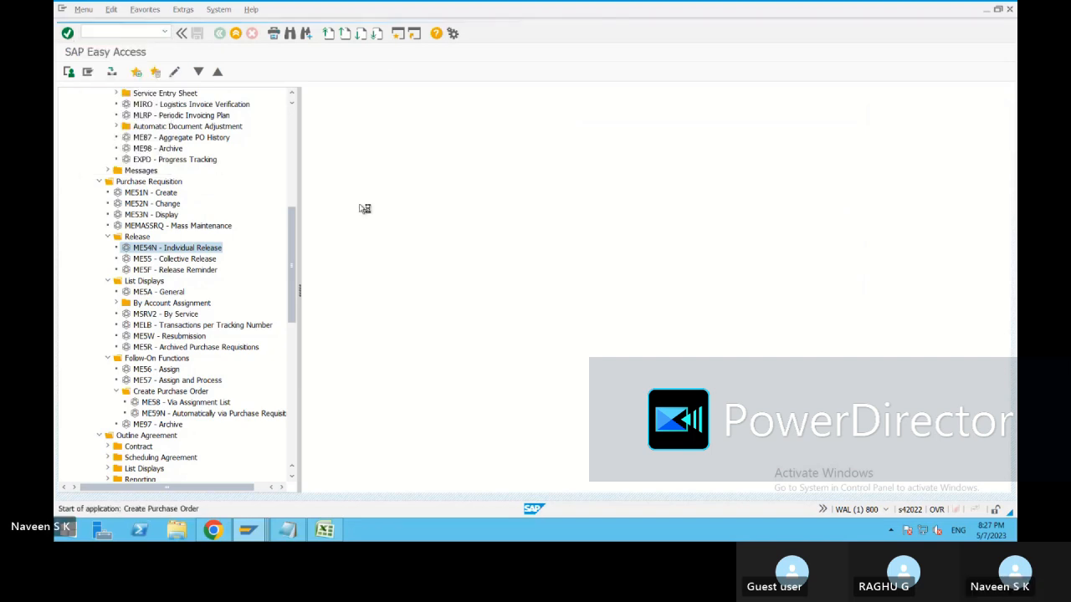
Reference requisition 10000021 item 10 on the first order item.
left_click_drag(197, 420, 496, 422)
left_click(471, 146)
type("10000021")
left_click(502, 146)
left_click(494, 158)
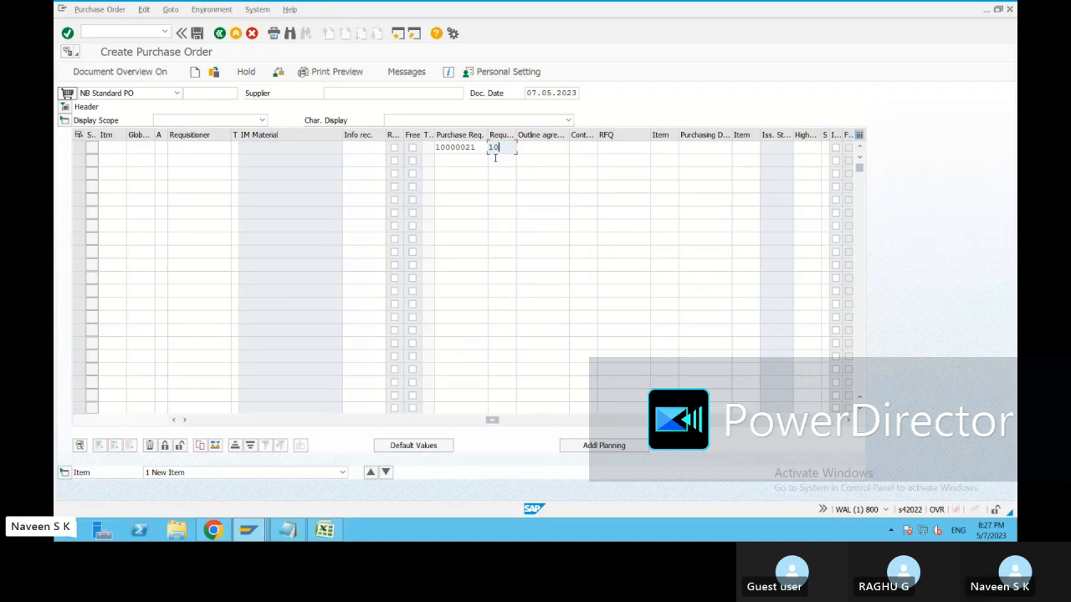
key("Return")
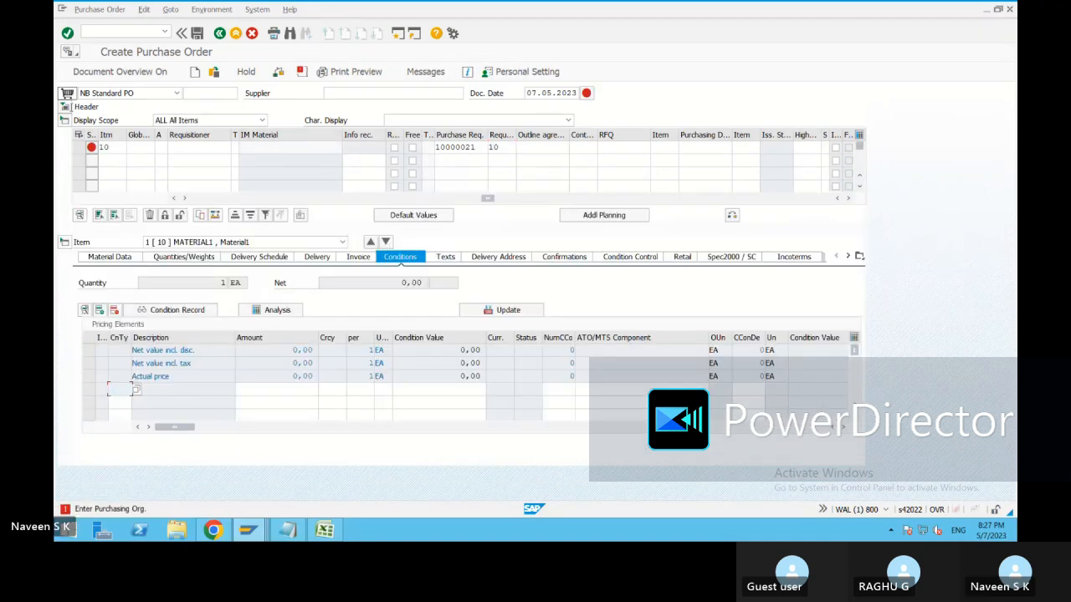
Set purchasing organization 1710, supplier JV Operator US and item 10 net price 2.
left_click(65, 107)
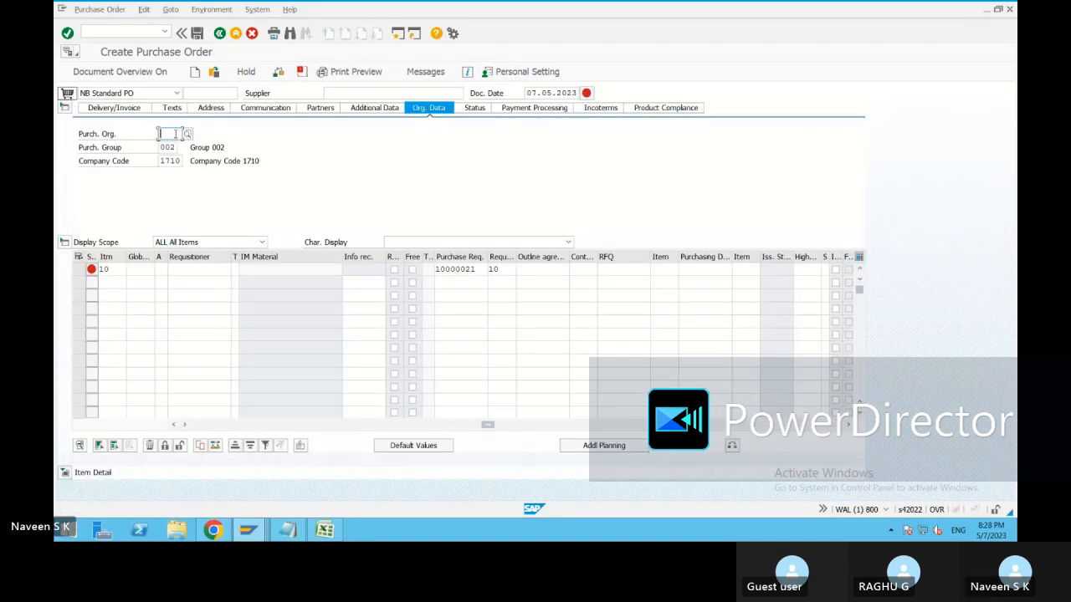
type("1710")
key("Return")
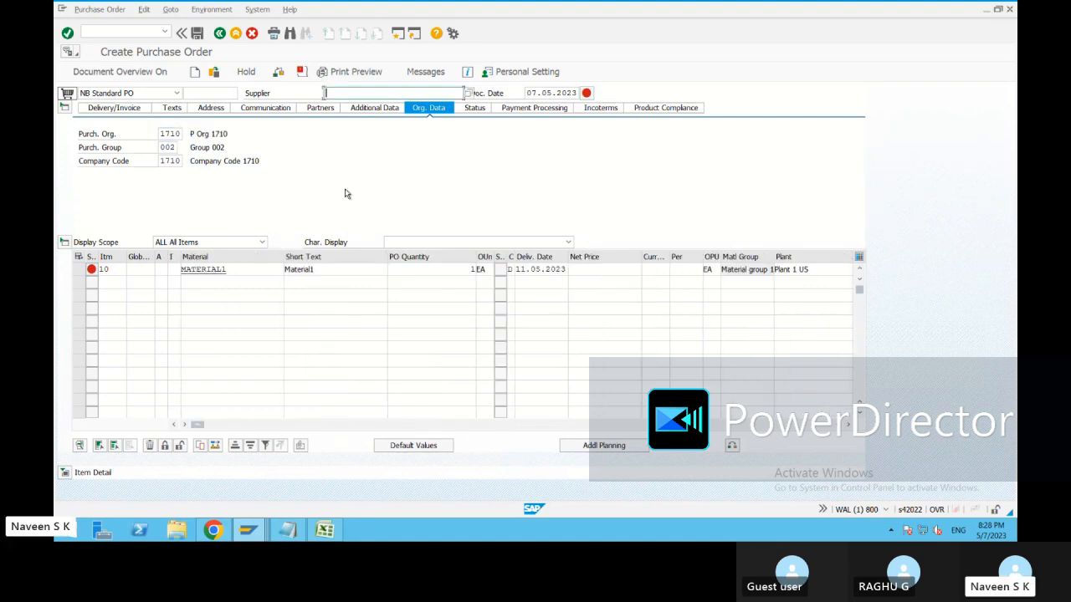
left_click(360, 94)
left_click(349, 108)
key("Return")
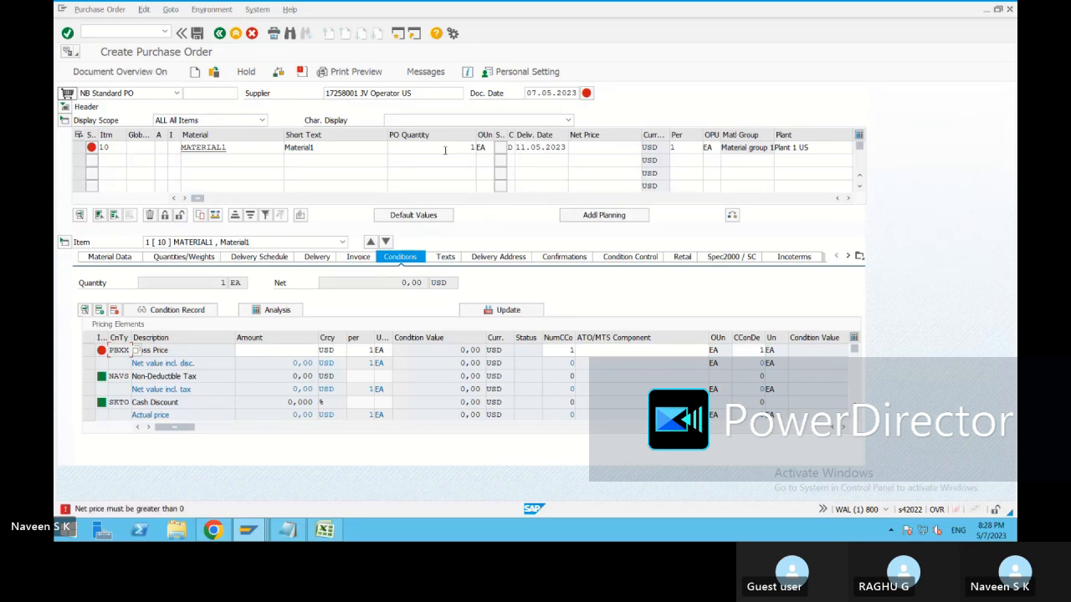
left_click(597, 148)
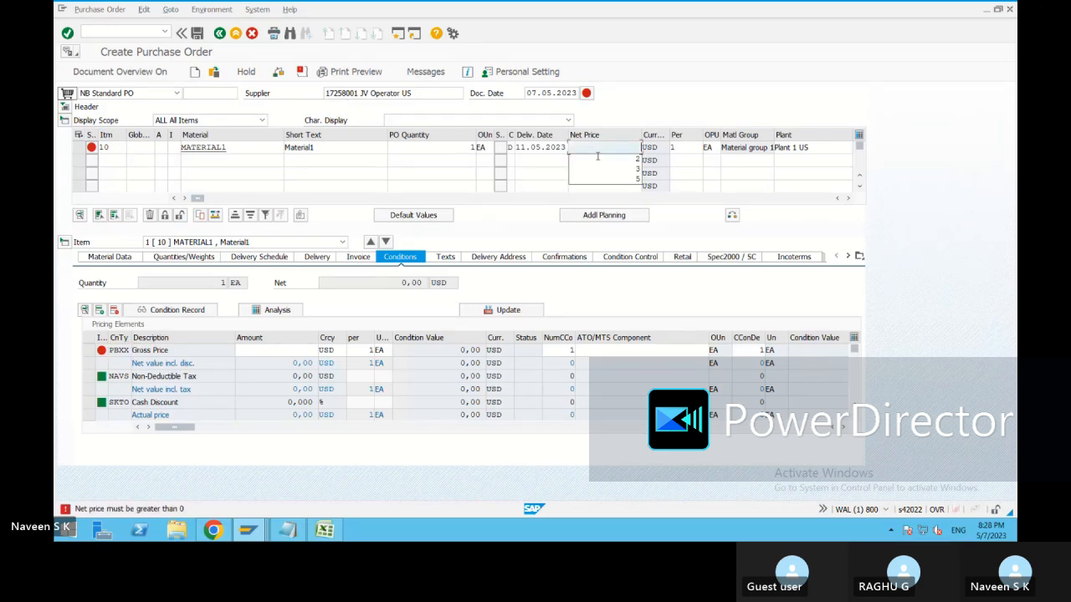
left_click(610, 160)
key("Return")
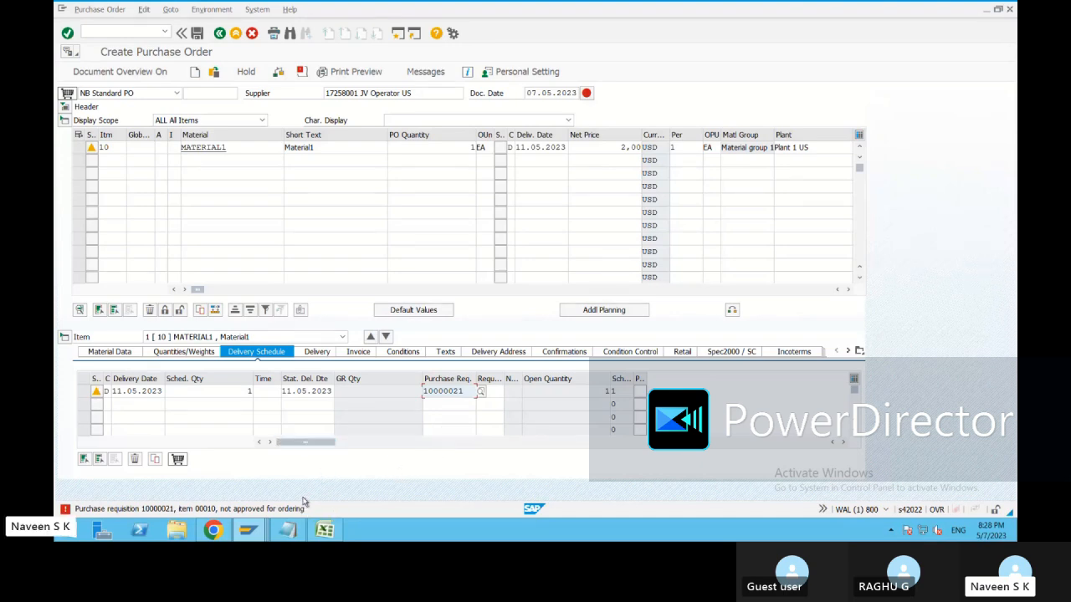
Switch to the requisition window and run the release transaction ME54N.
left_click(248, 529)
left_click(642, 483)
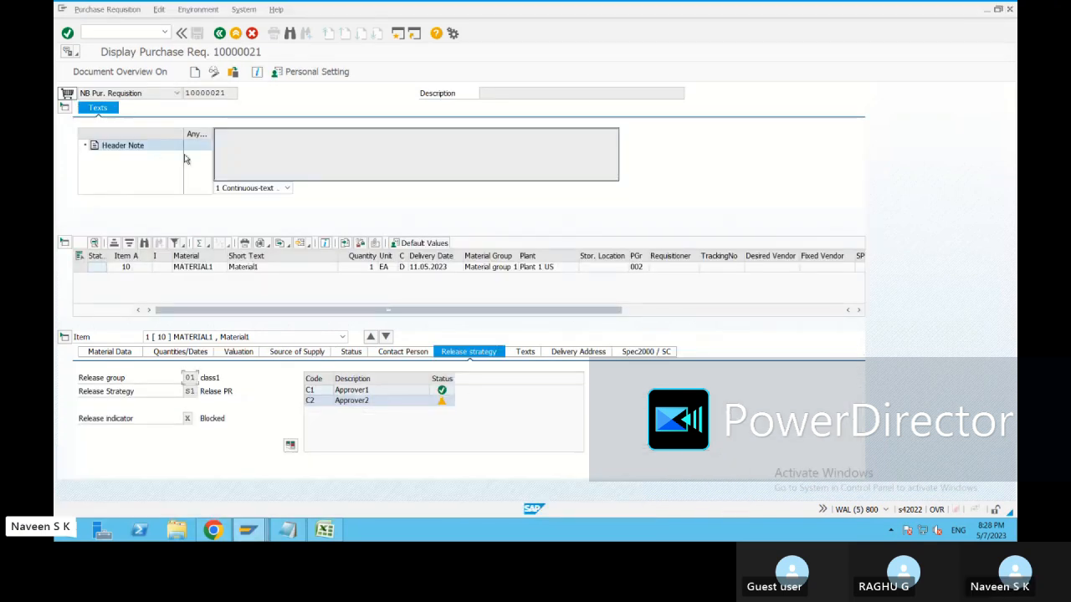
key("F3")
left_click(165, 32)
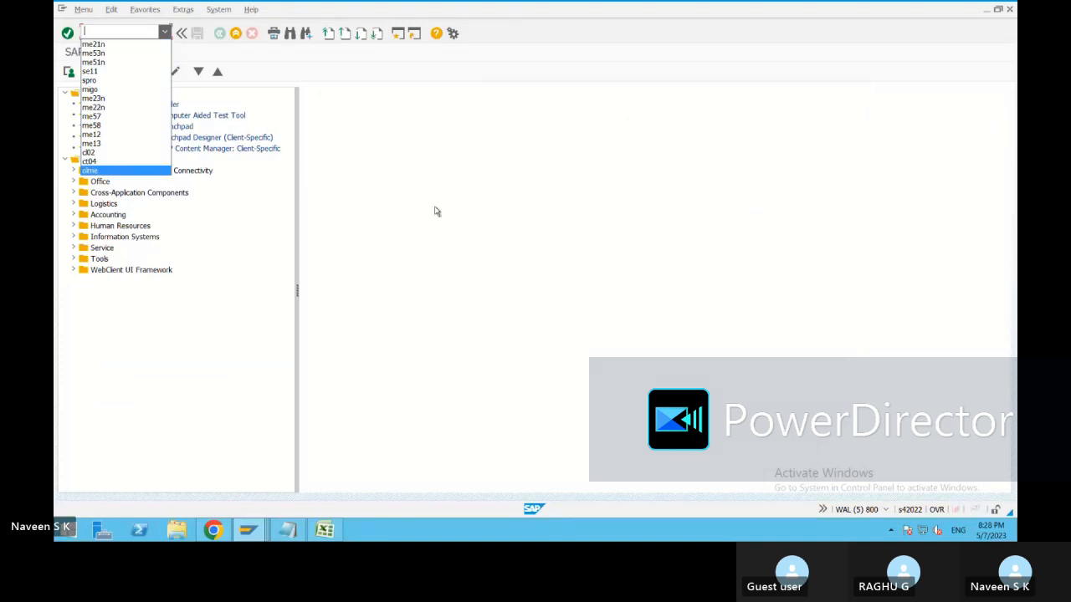
left_click(434, 207)
type("me54n")
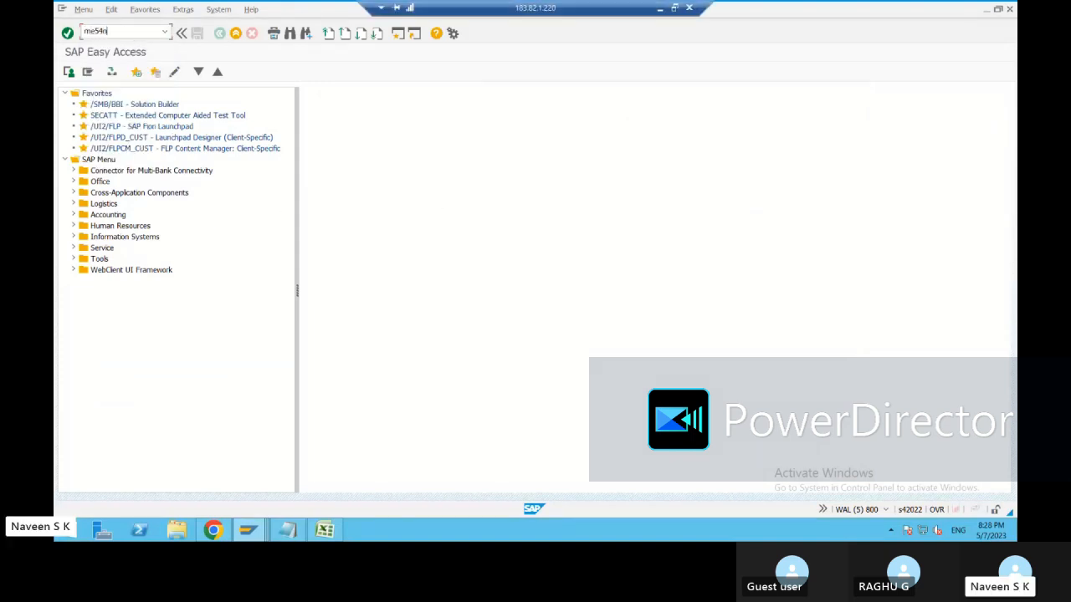
key("Return")
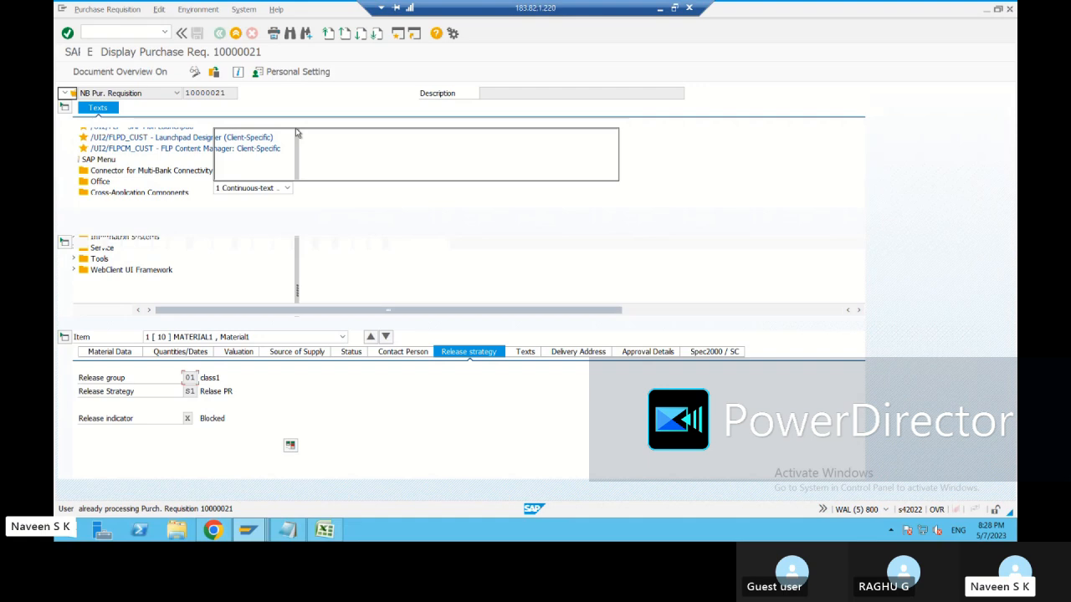
left_click(164, 32)
left_click(96, 43)
left_click(68, 34)
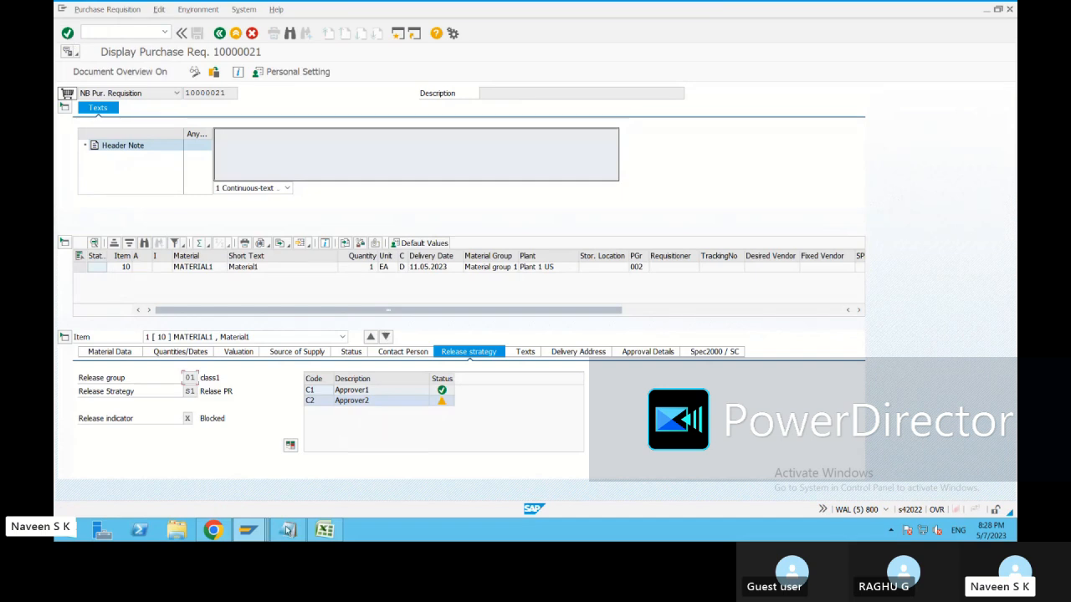
Exit the Create Purchase Order screen and return to the requisition window.
mouse_move(287, 529)
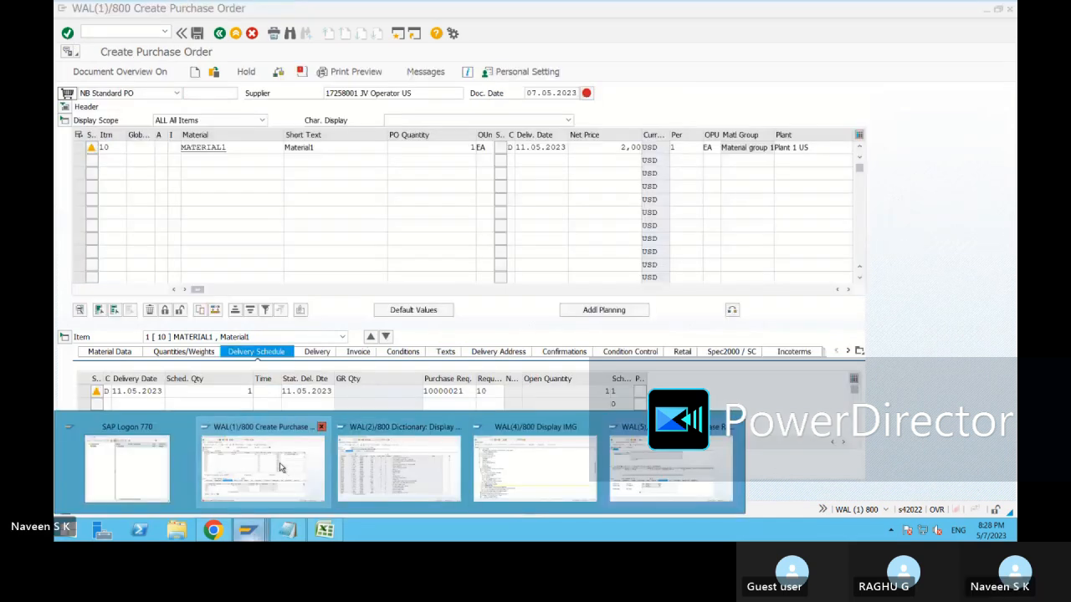
left_click(323, 465)
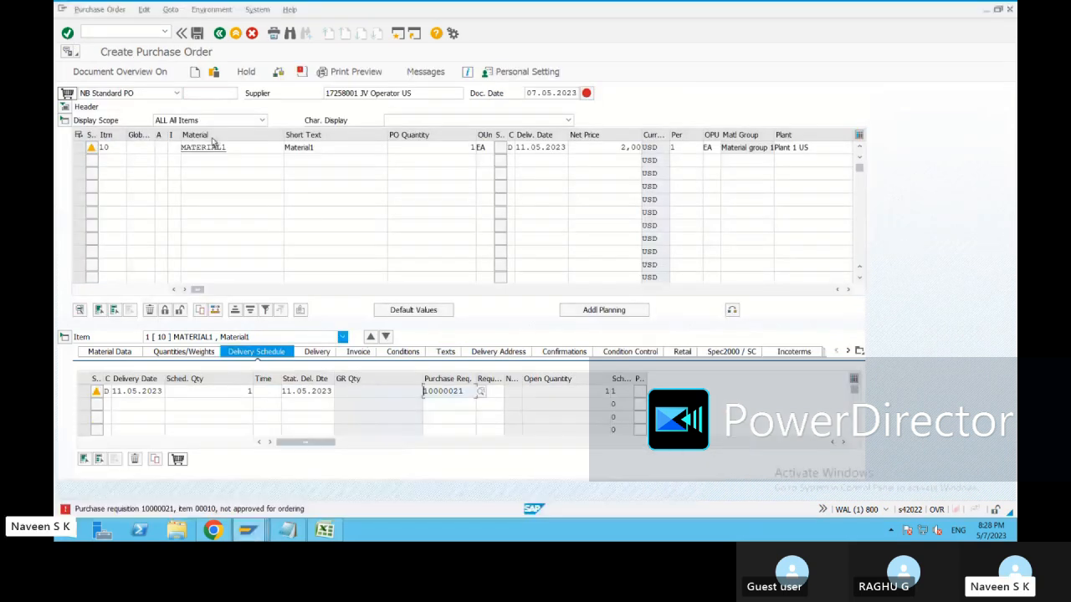
left_click(236, 34)
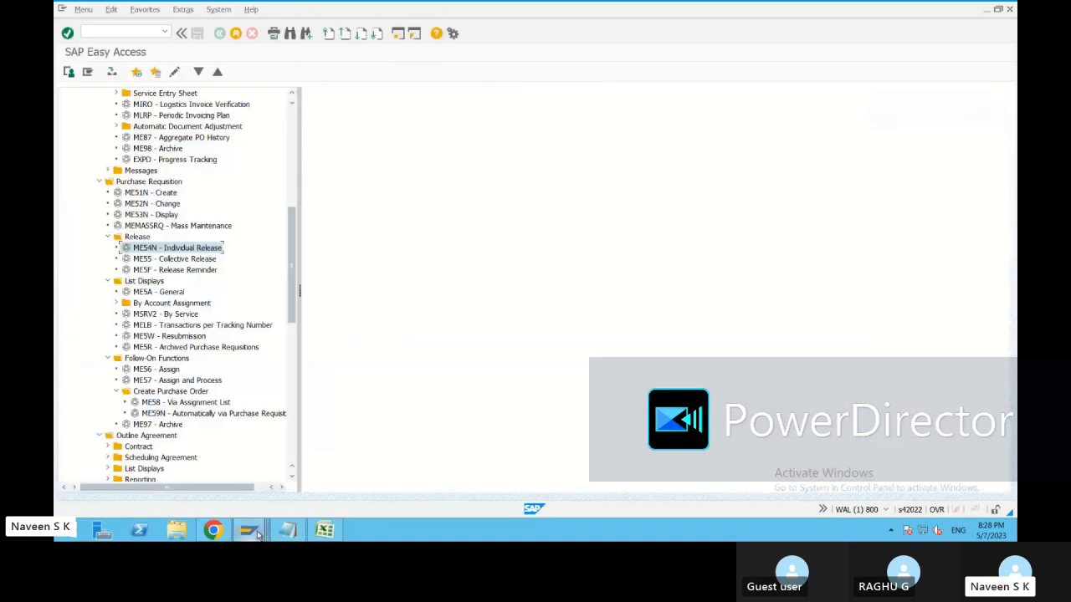
mouse_move(286, 530)
left_click(671, 489)
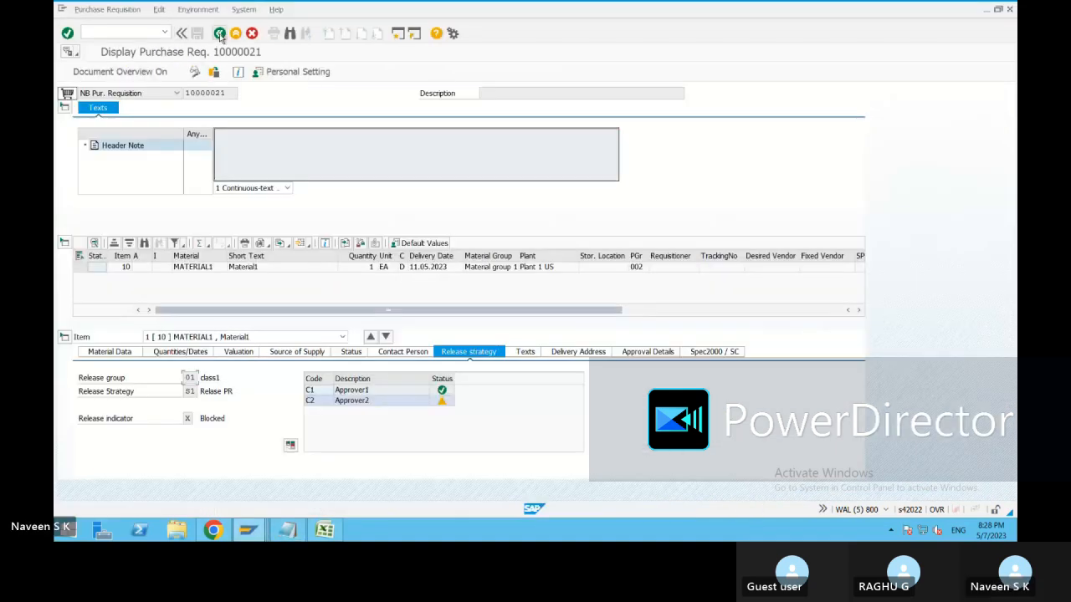
Rerun ME54N, attempt Approver2's release and acknowledge the release strategy message.
left_click(165, 34)
left_click(87, 45)
left_click(69, 36)
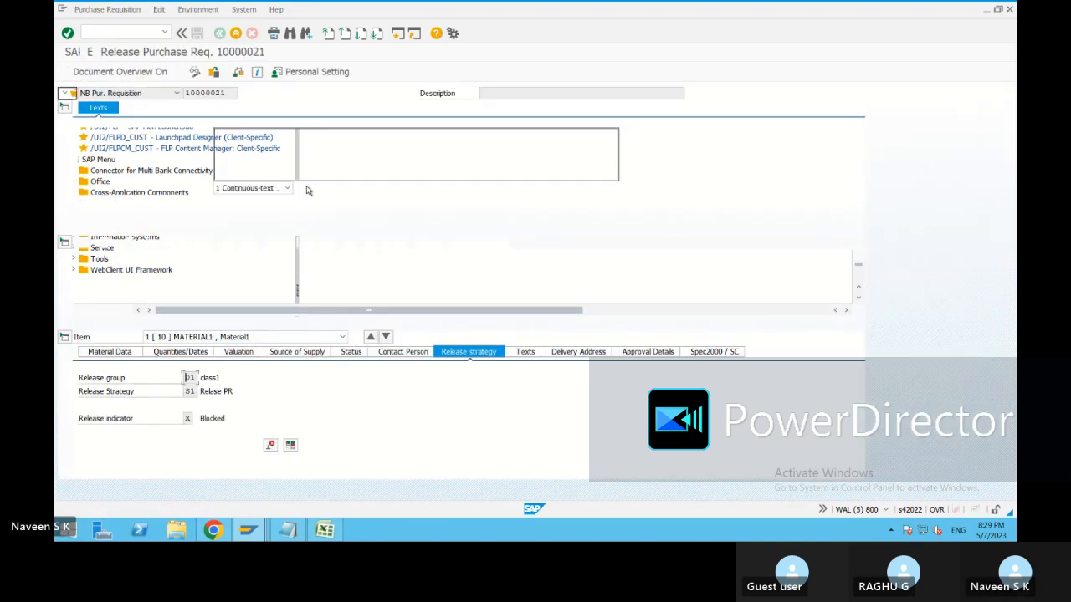
left_click(467, 402)
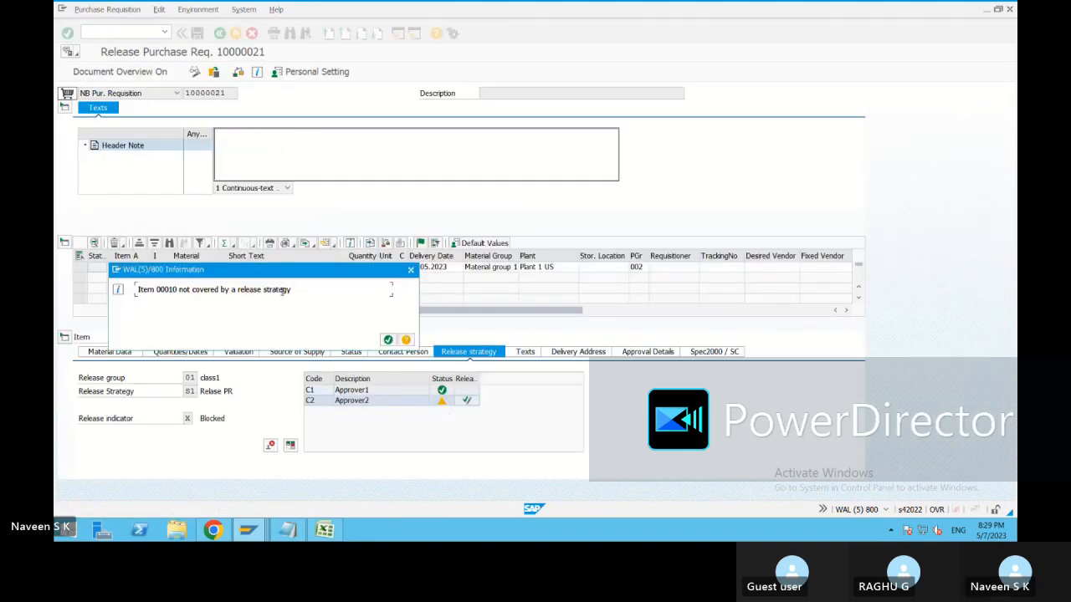
left_click(388, 340)
Review the item's Contact Person and Approval Details tabs.
left_click(394, 351)
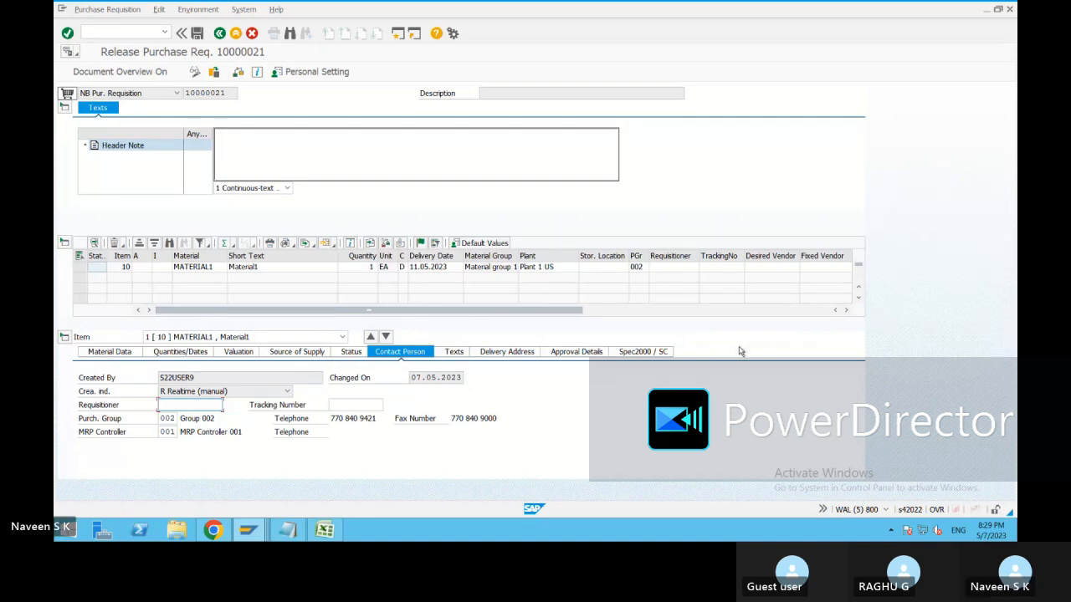
left_click(575, 352)
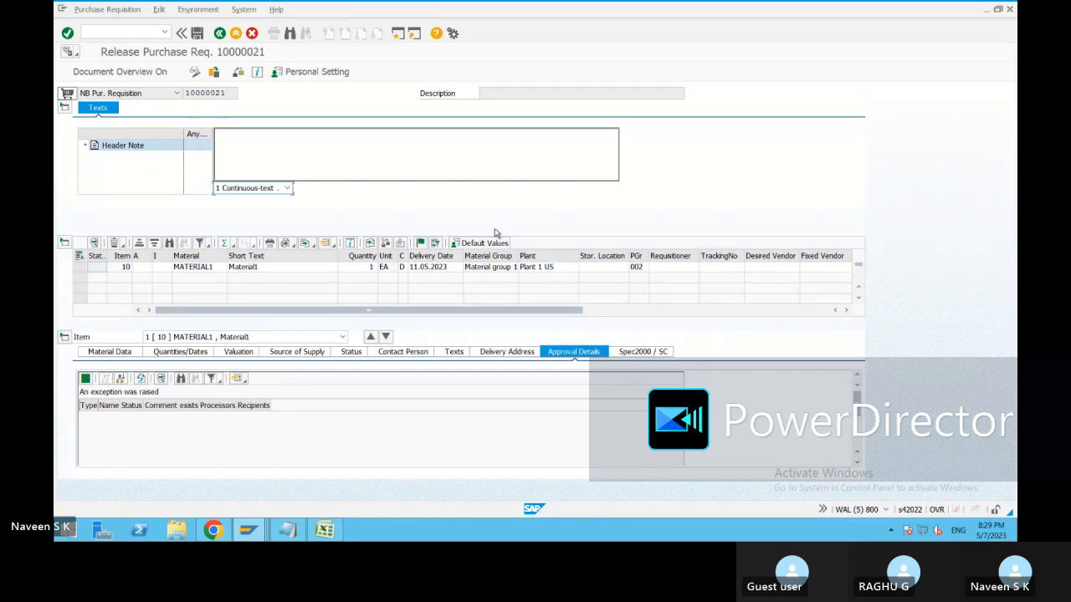
left_click(248, 529)
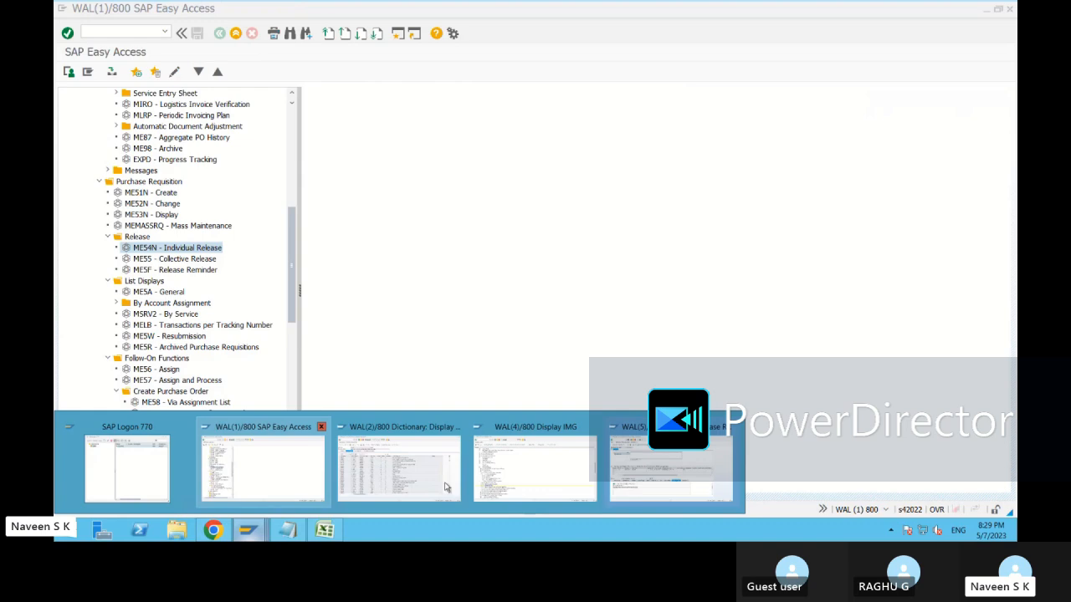
Tick the S box for the NB requisition document type and return to the tree.
mouse_move(551, 473)
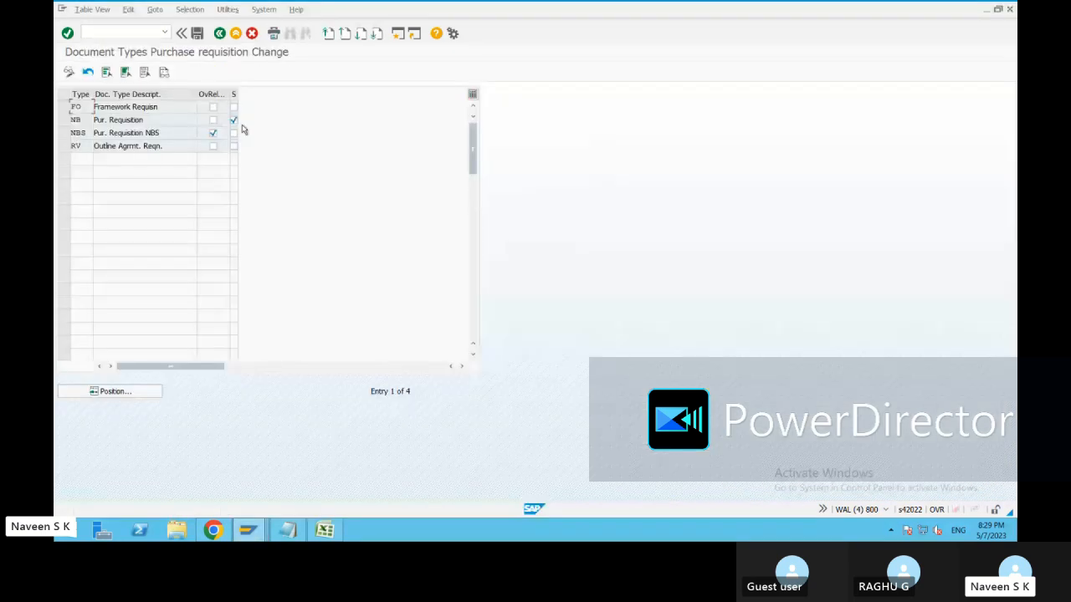
left_click(234, 120)
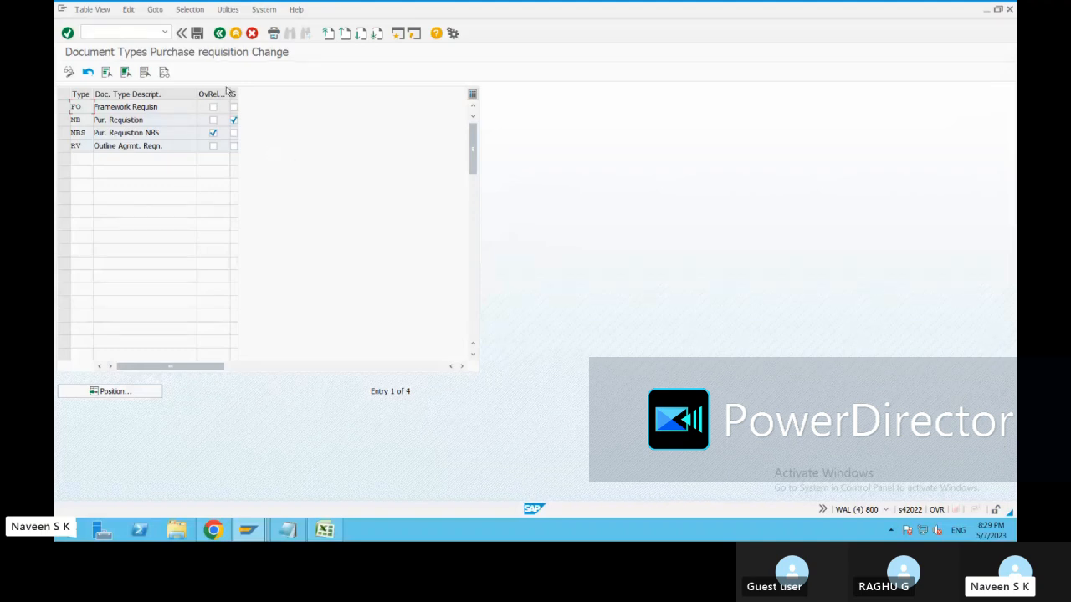
left_click(220, 34)
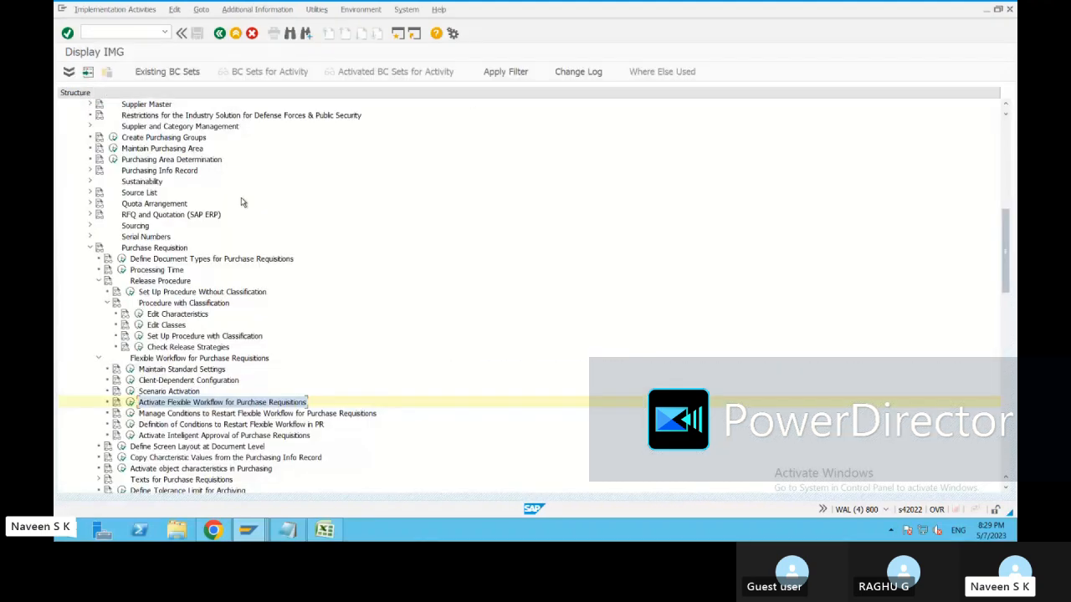
Browse the release procedure setup activities and the requisition document type settings.
left_click(139, 335)
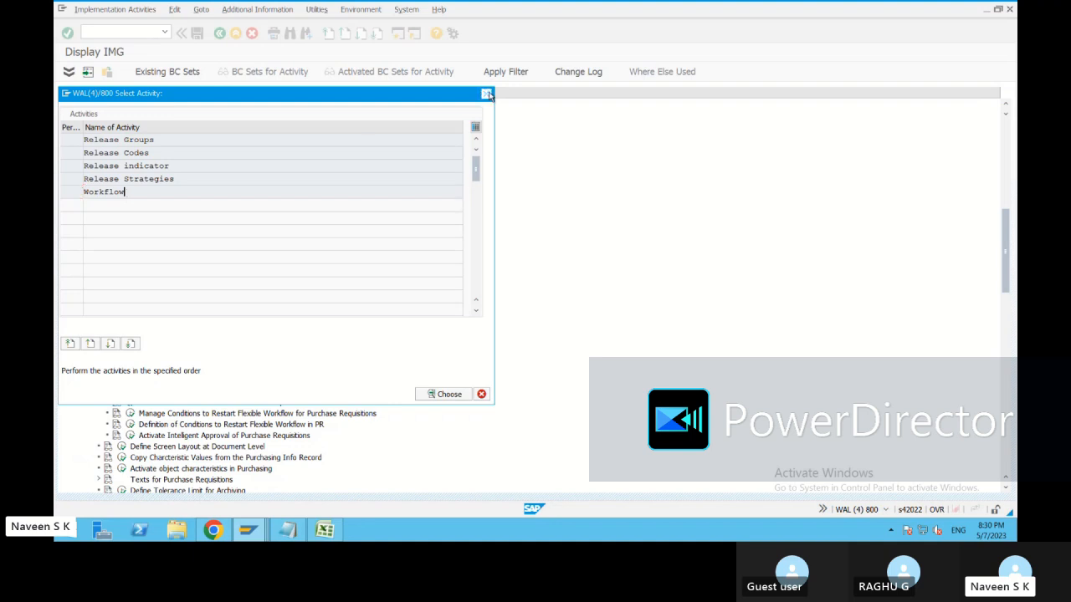
left_click(487, 94)
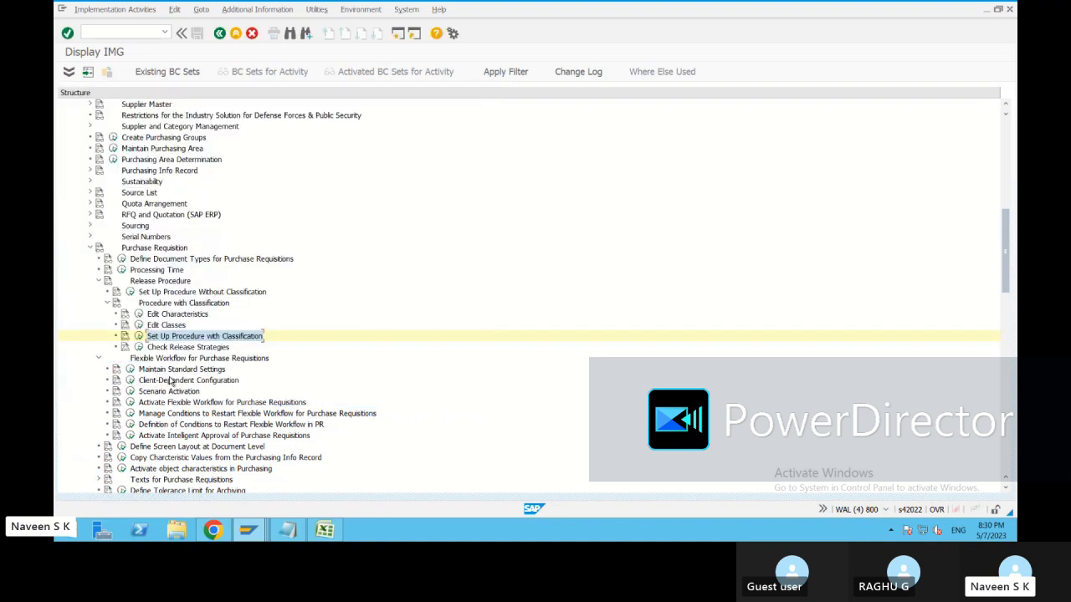
left_click(130, 404)
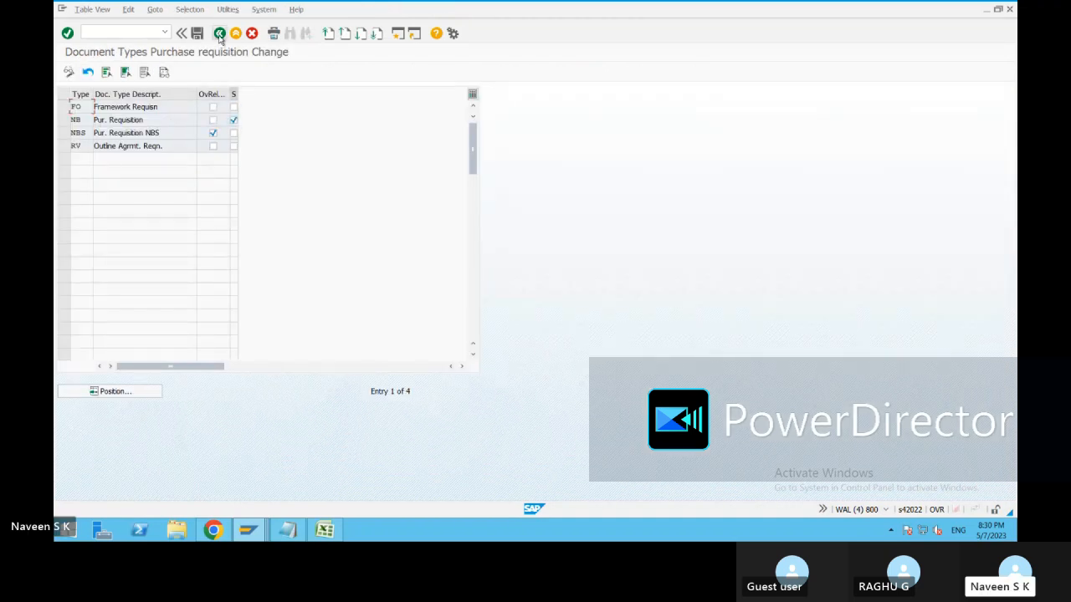
left_click(219, 35)
left_click(248, 530)
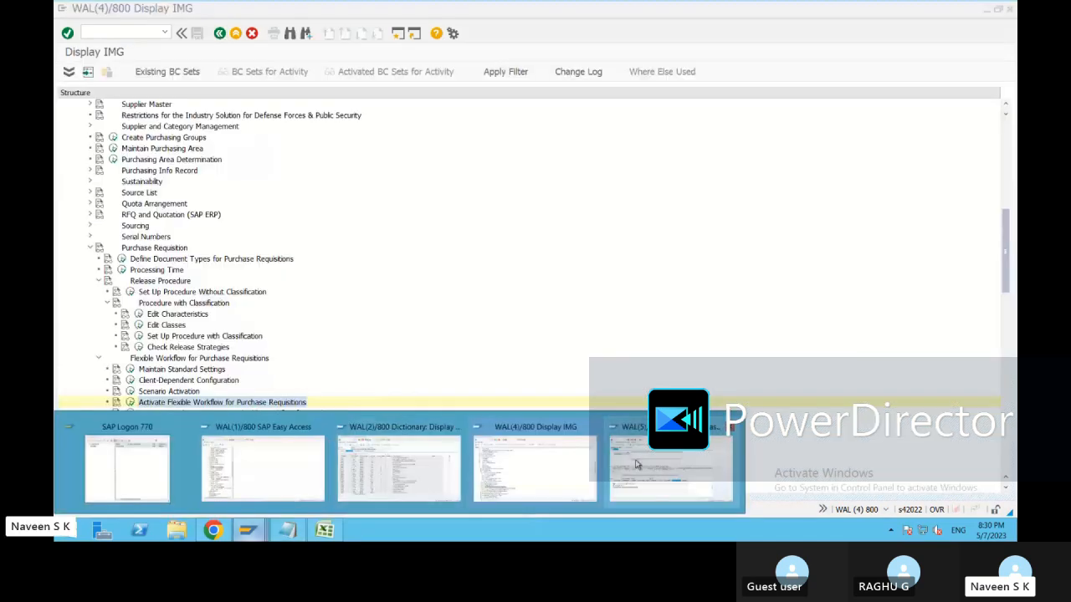
Leave the requisition release screen without saving.
left_click(680, 462)
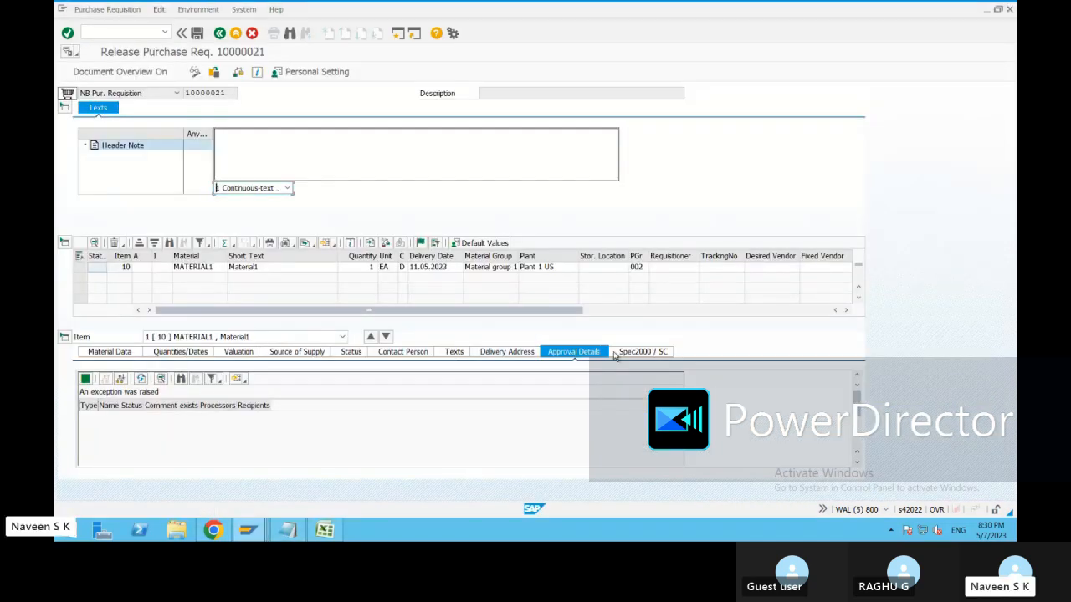
left_click(219, 34)
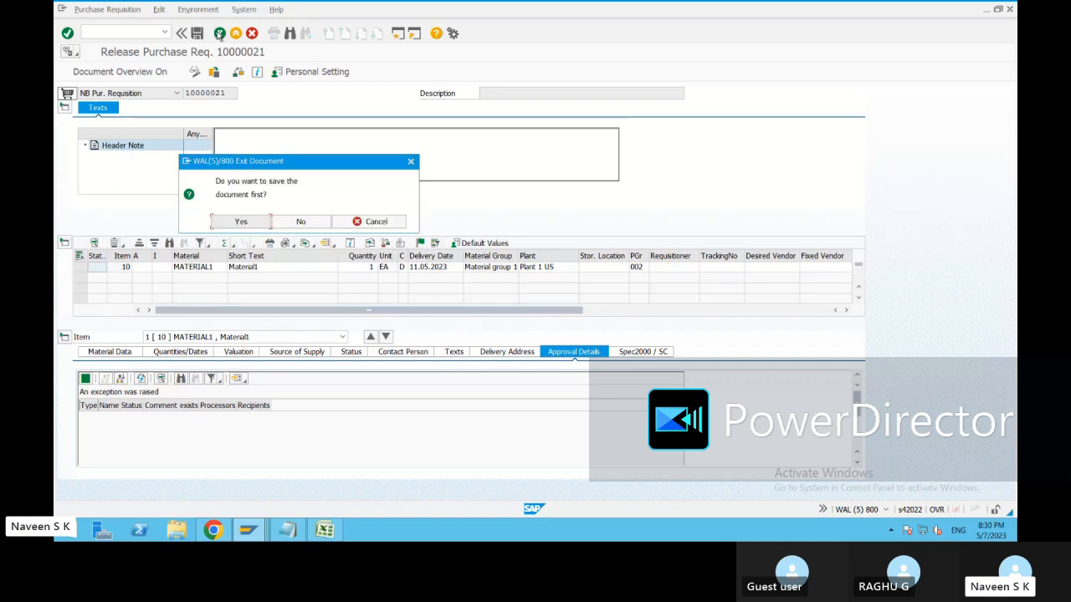
left_click(303, 224)
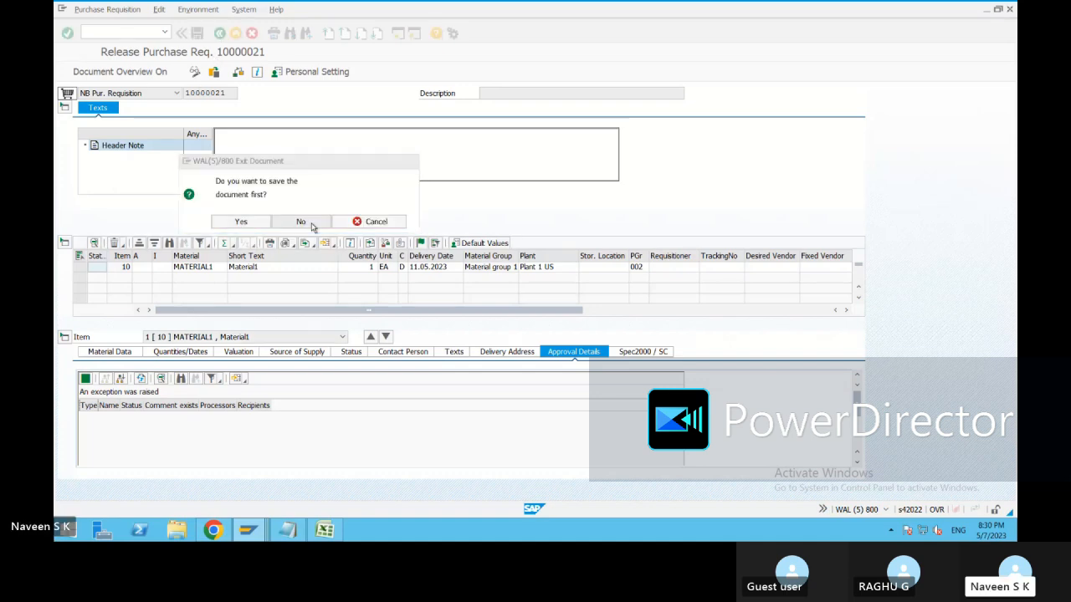
Display requisition 10000021 with ME53N and review its release strategy status.
left_click(164, 32)
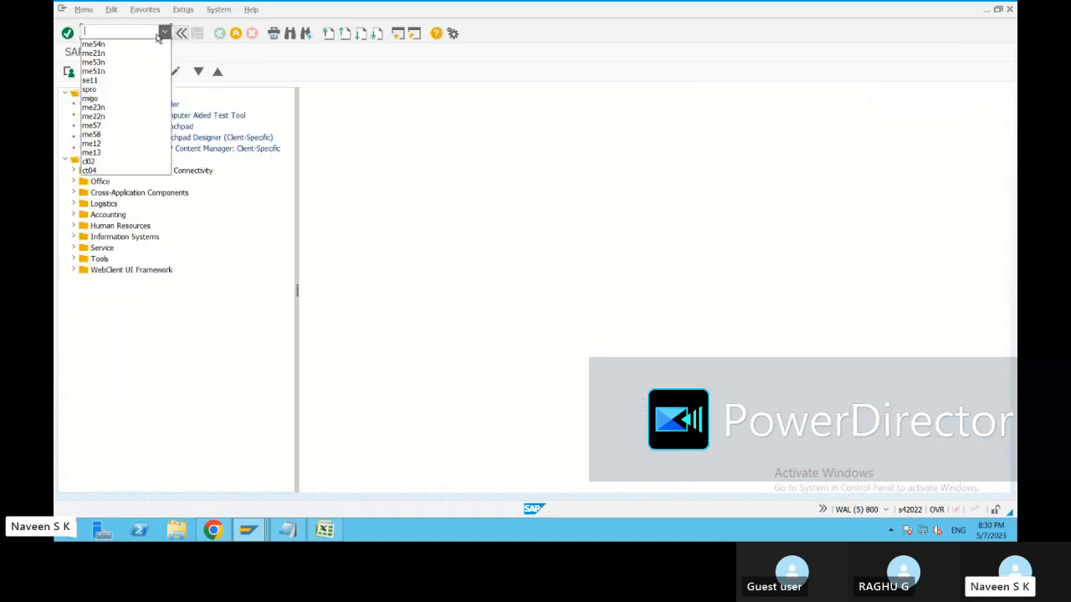
left_click(108, 63)
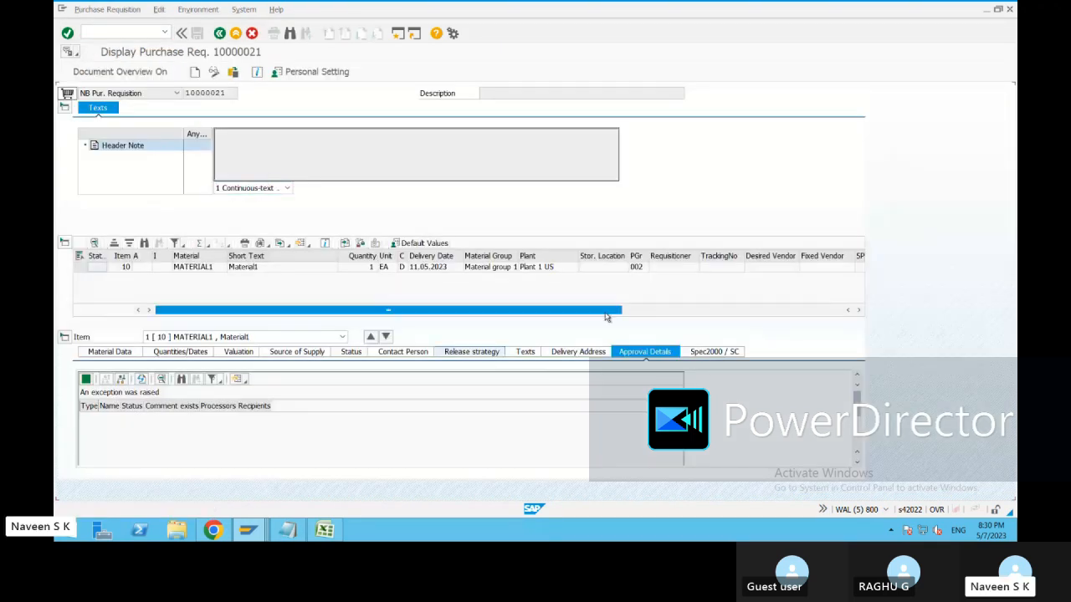
left_click(470, 351)
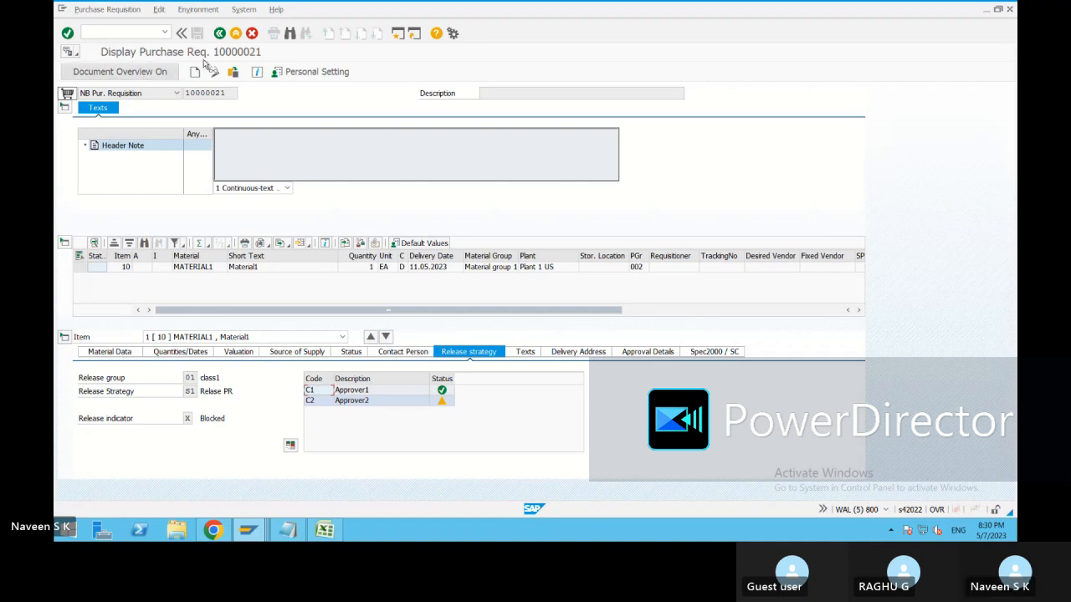
left_click(220, 33)
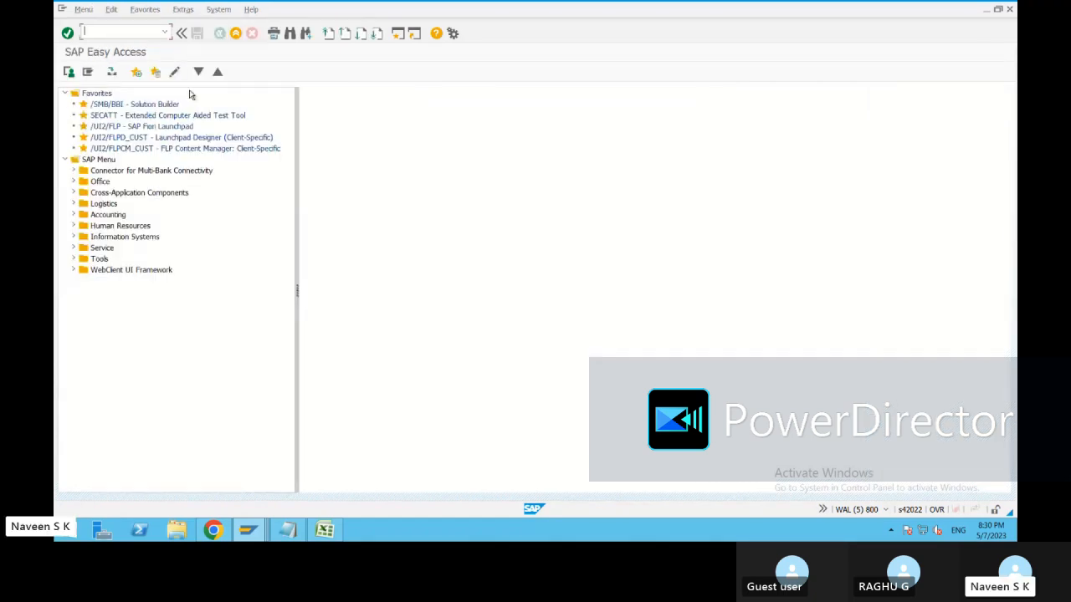
Rerun ME54N for requisition 10000021 from the transaction history.
left_click(165, 32)
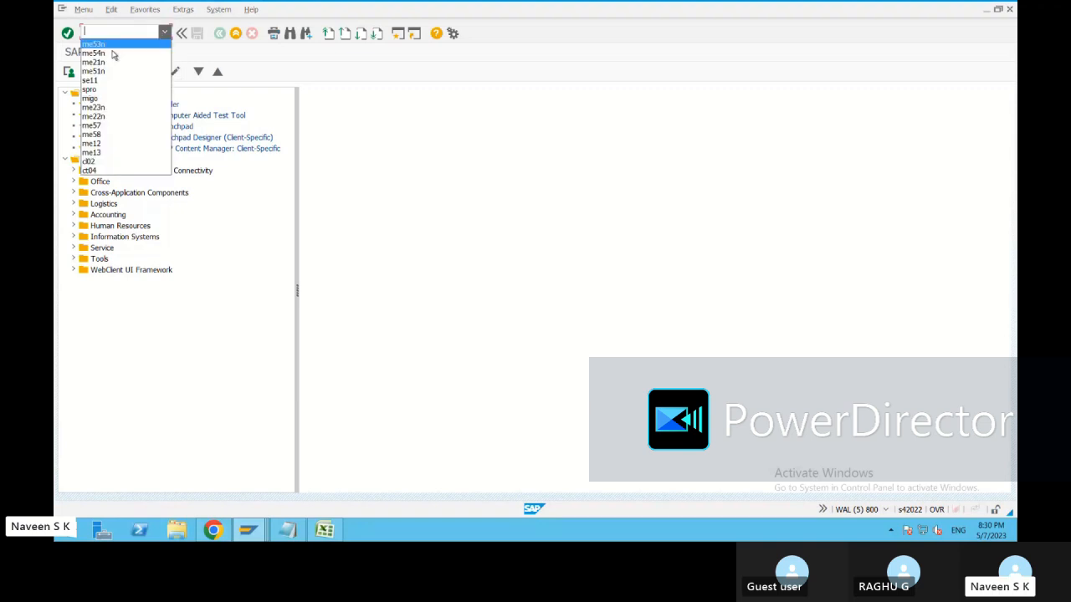
left_click(111, 54)
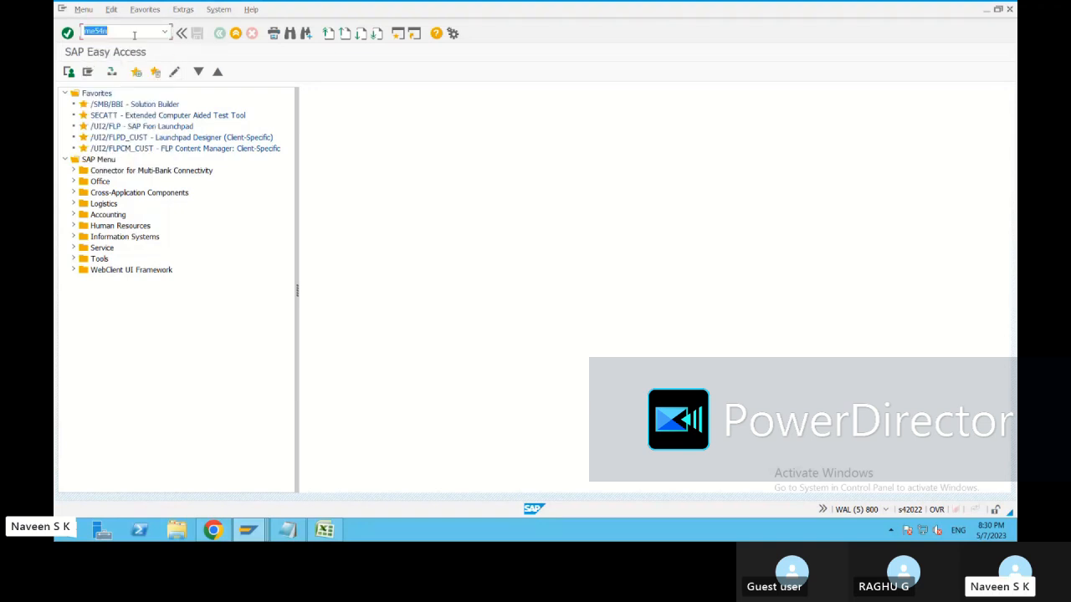
left_click(139, 32)
left_click(67, 33)
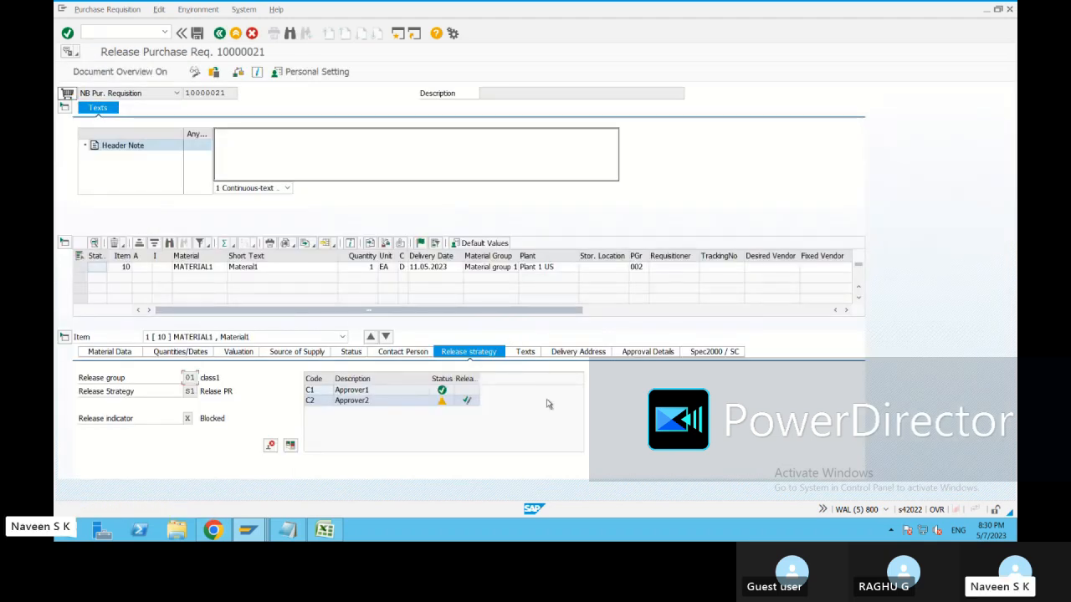
Select the Approver1 release code, then bring the customizing guide window forward.
left_click(468, 402)
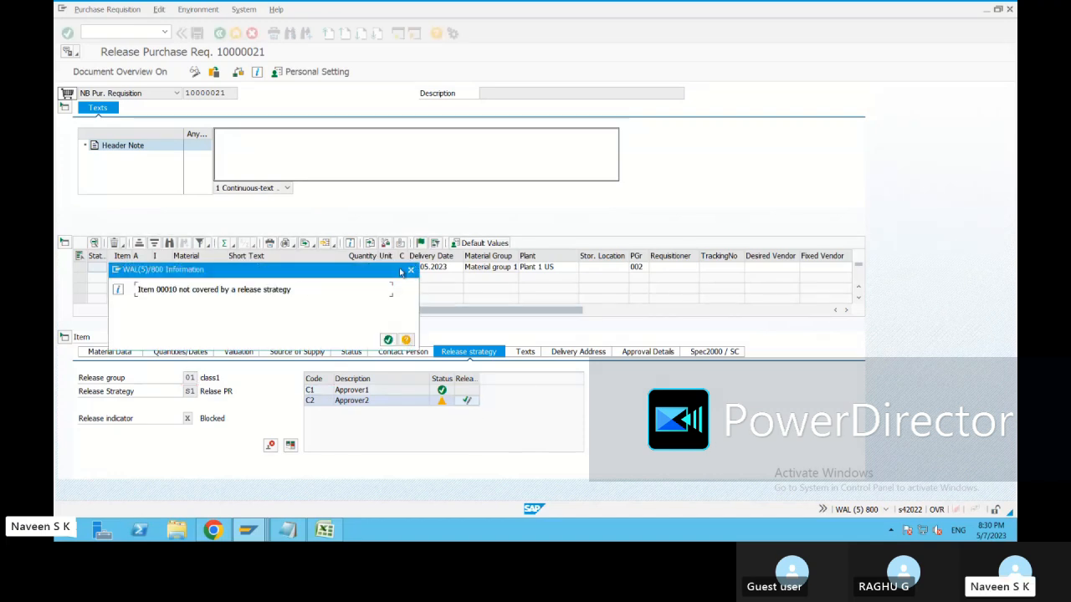
left_click(248, 529)
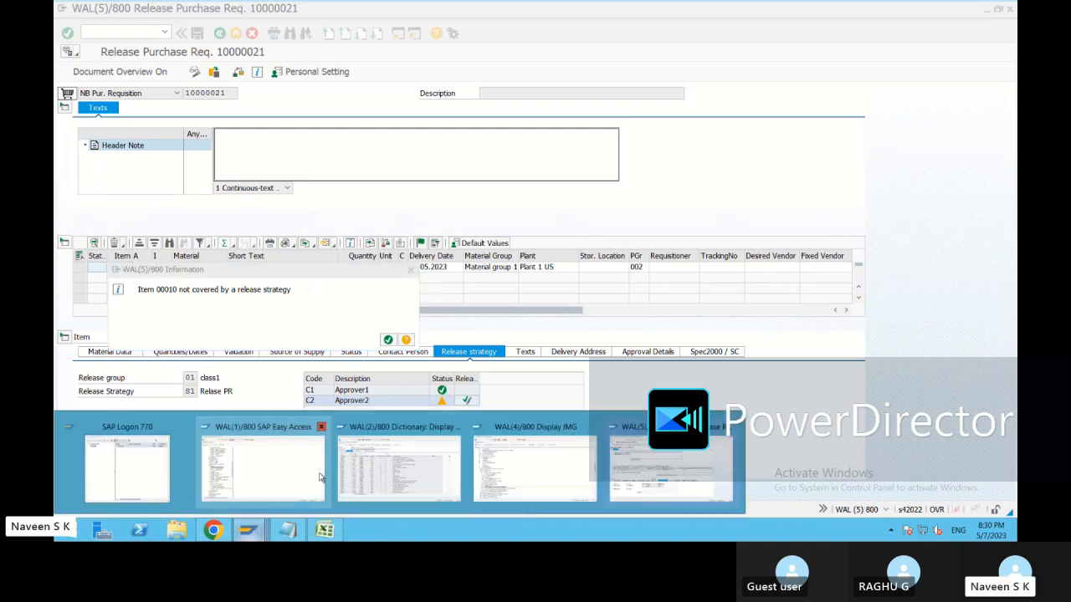
left_click(529, 473)
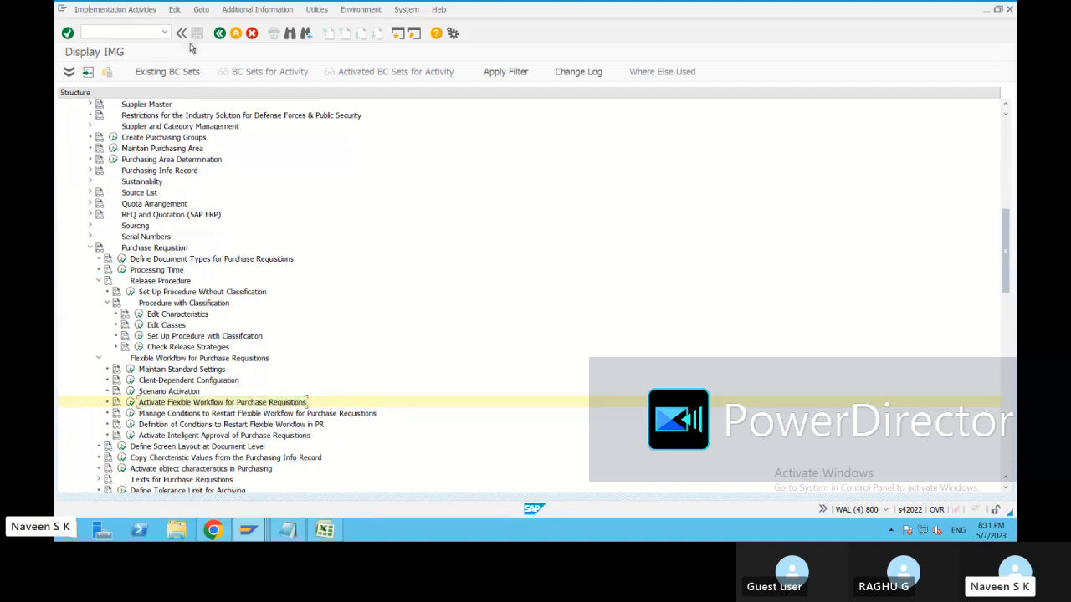
Leave the IMG, switch to requisition 10000021's release window and dismiss the not-covered message.
left_click(236, 34)
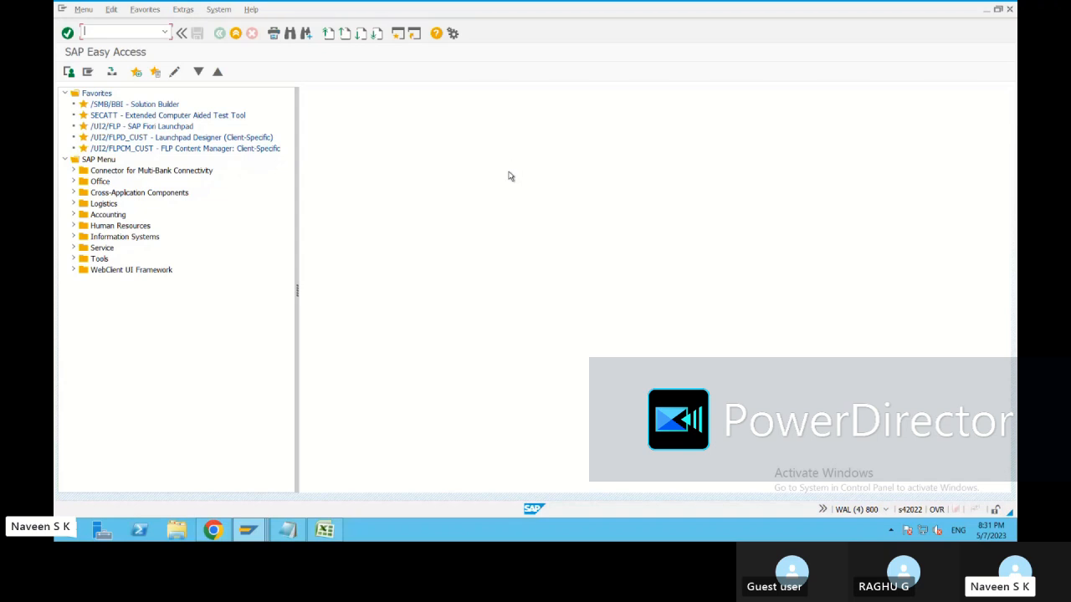
left_click(254, 535)
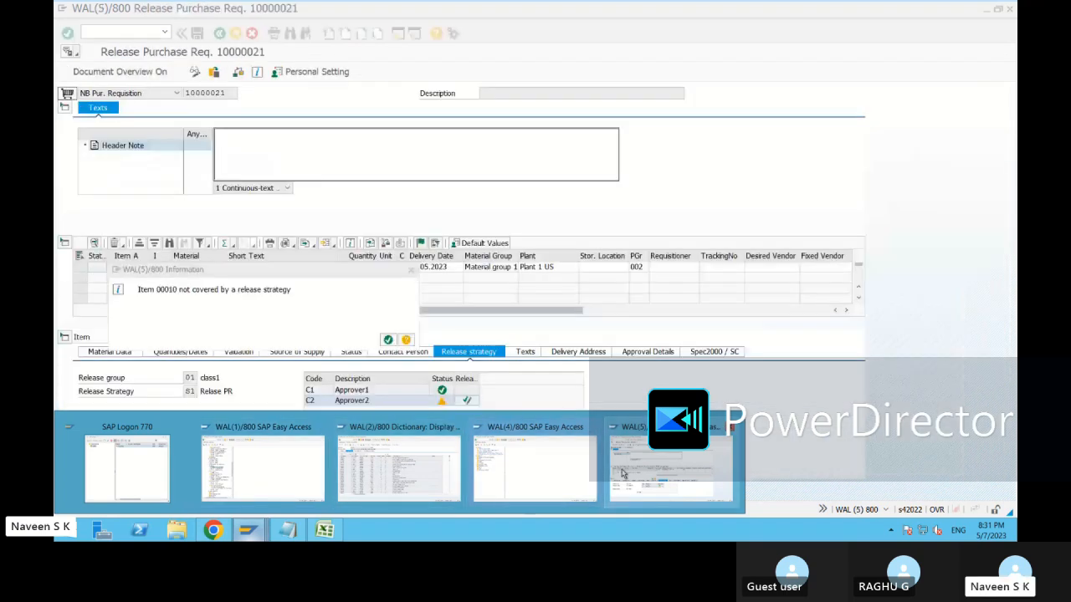
left_click(669, 469)
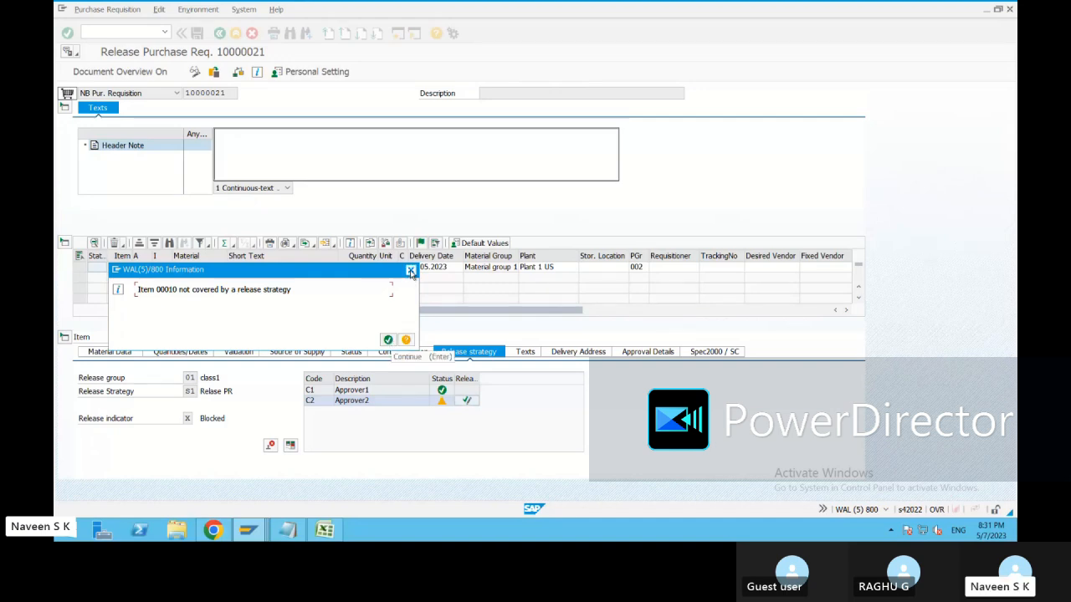
left_click(410, 271)
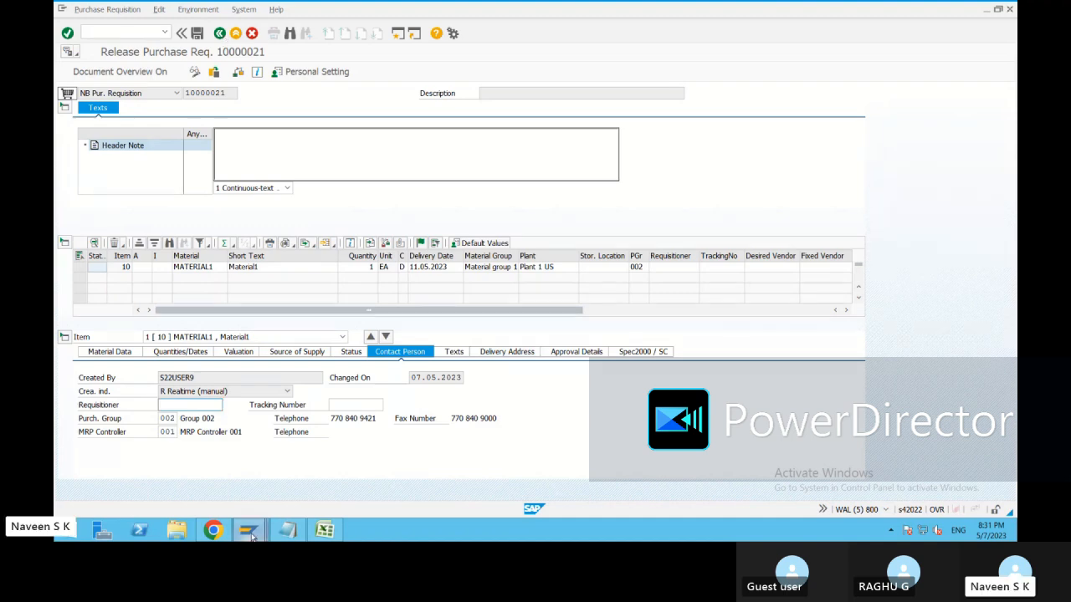
Start the customizing transaction SPRO from history in another session.
mouse_move(248, 530)
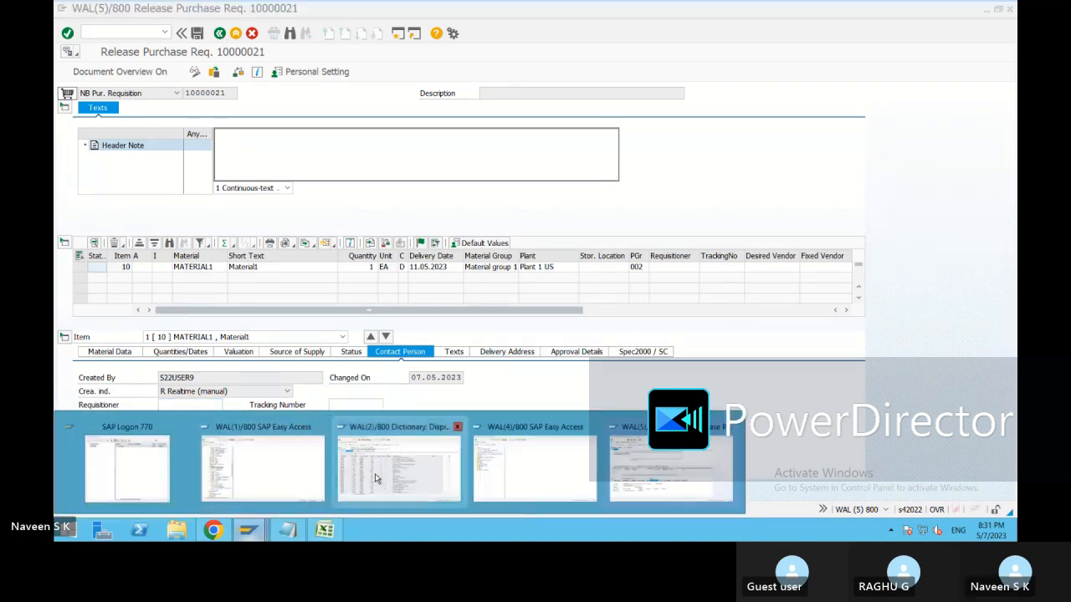
left_click(281, 483)
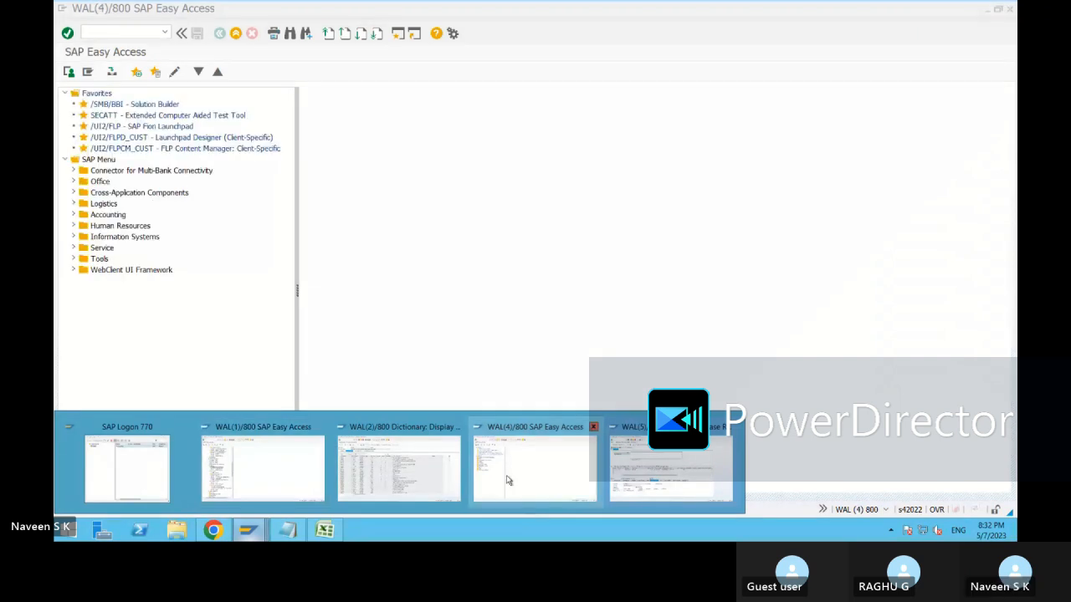
mouse_move(443, 481)
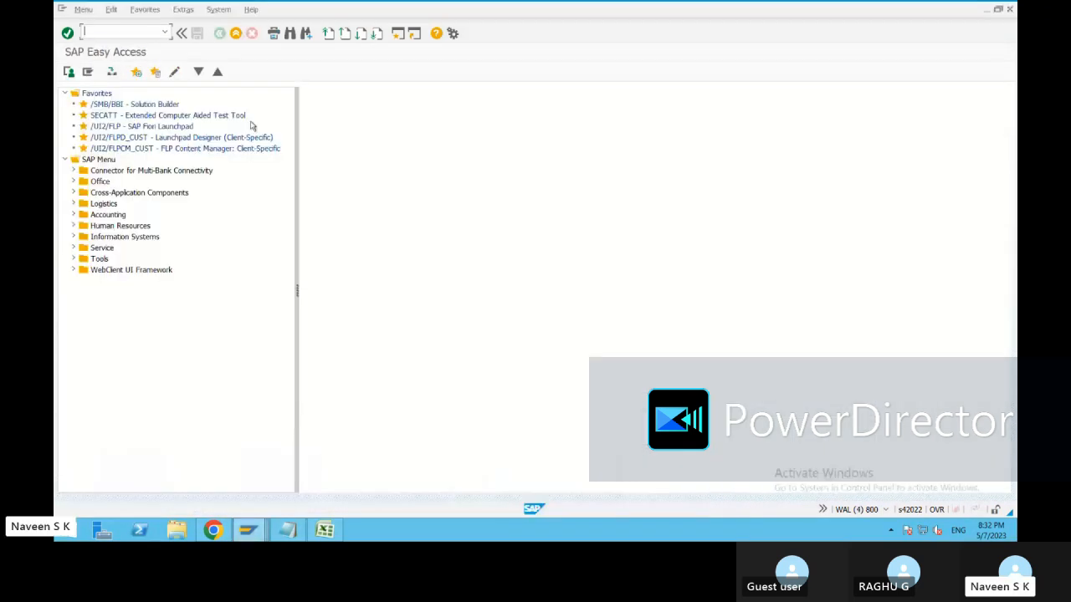
left_click(165, 32)
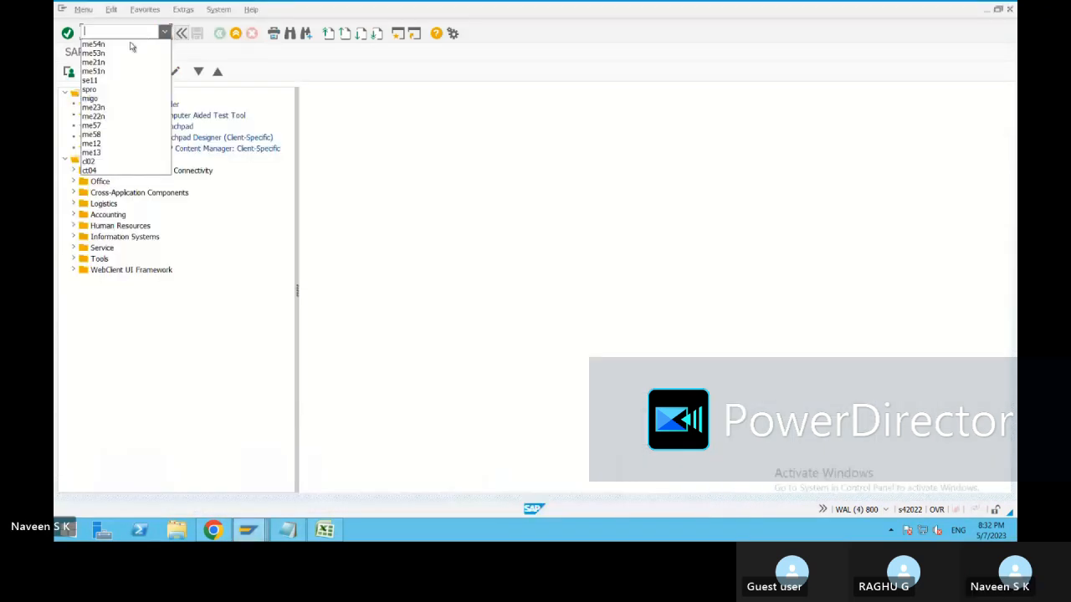
left_click(99, 90)
key("Return")
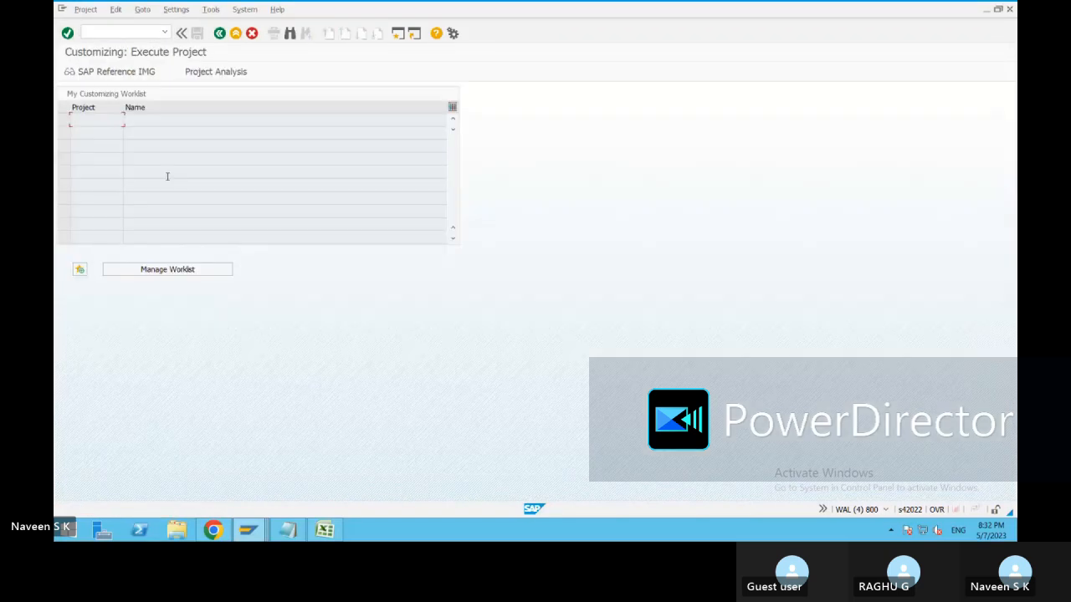
Expand Materials Management > Purchasing > Purchase Requisition in the Reference IMG, then switch to Easy Access.
key("F5")
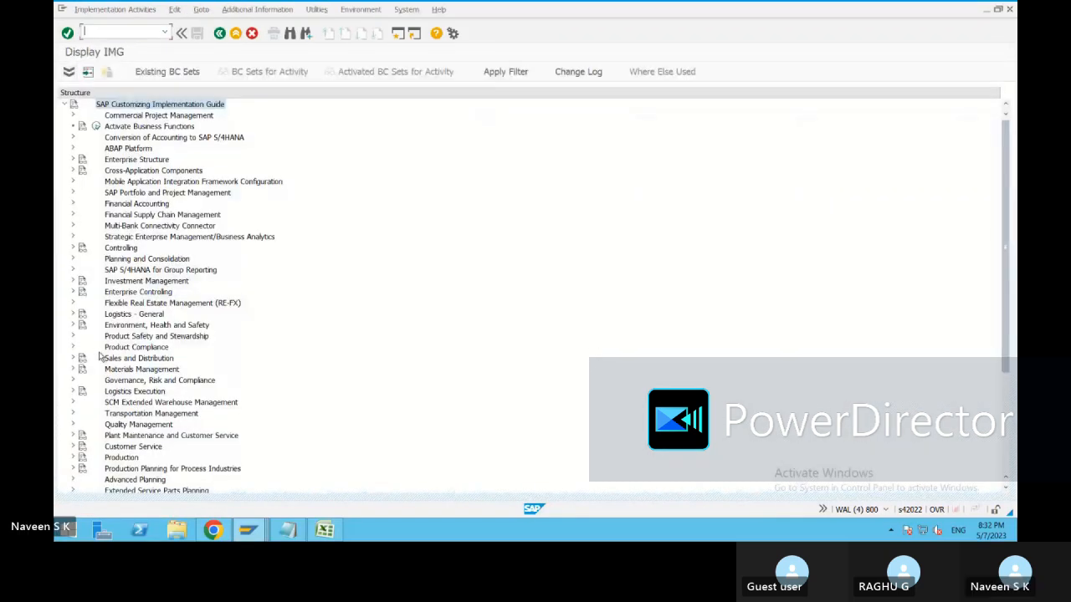
left_click(73, 371)
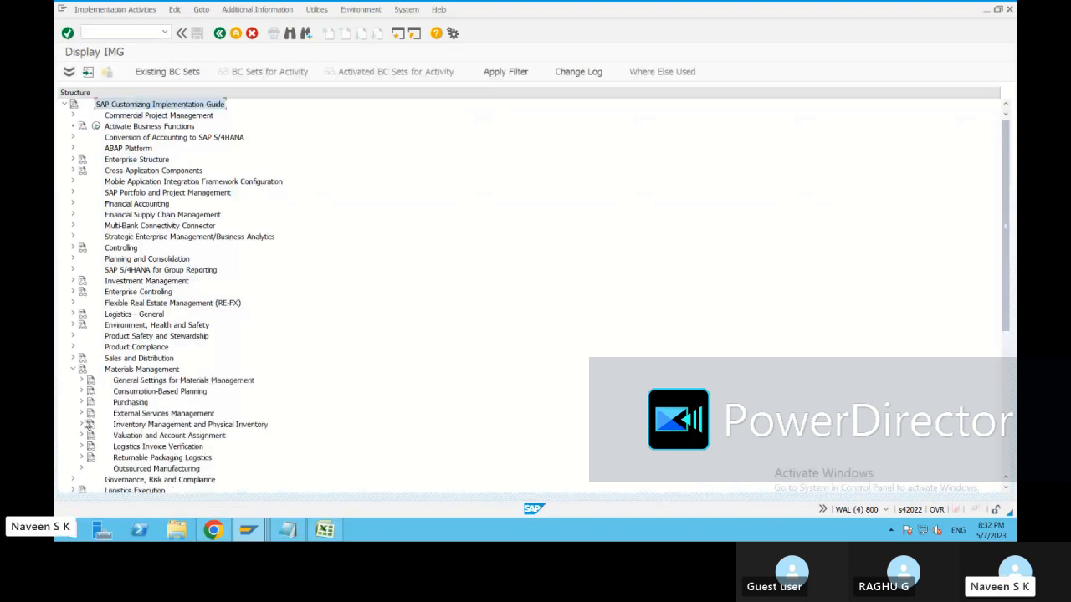
left_click(82, 402)
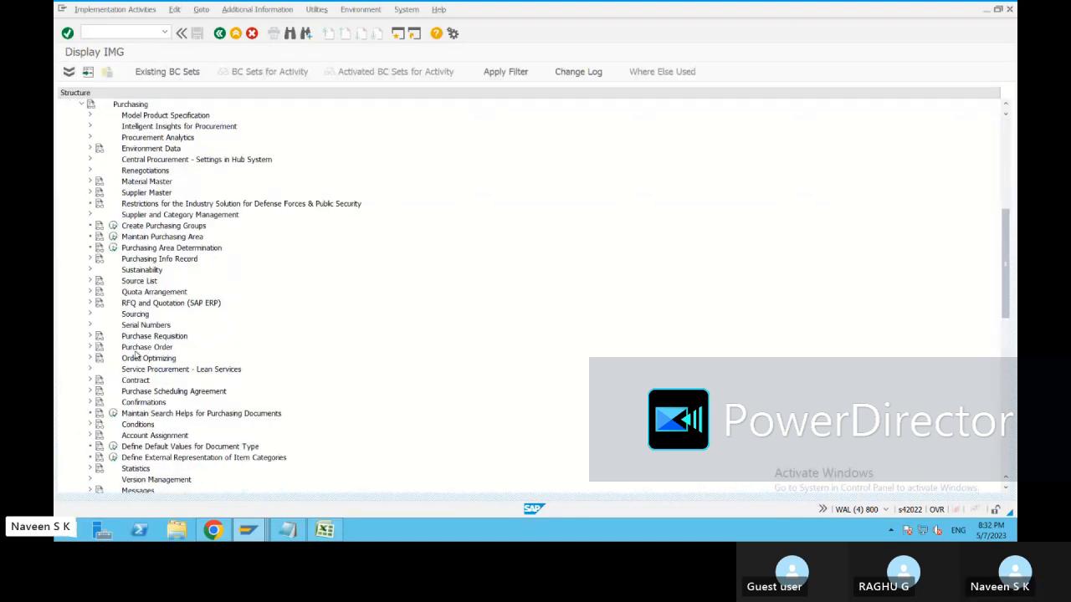
left_click(90, 335)
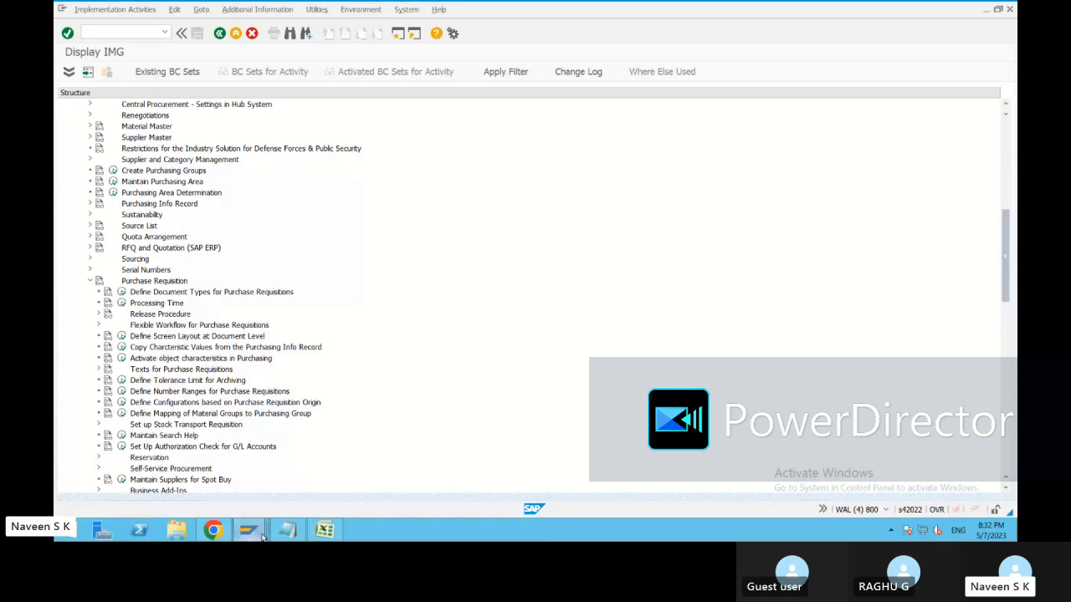
mouse_move(258, 535)
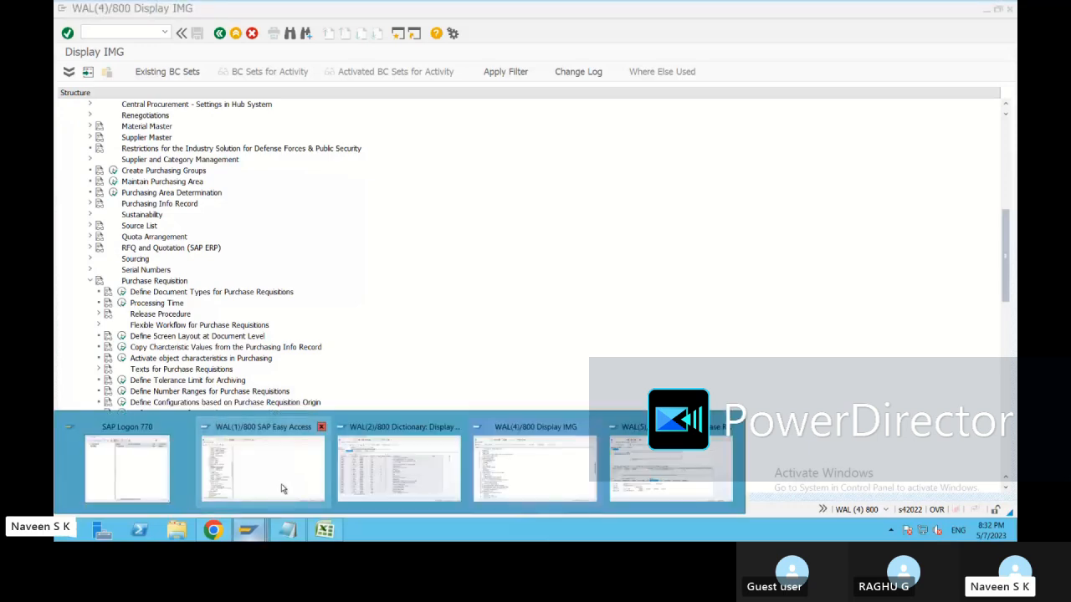
left_click(279, 489)
scroll(173, 239, "up", 8)
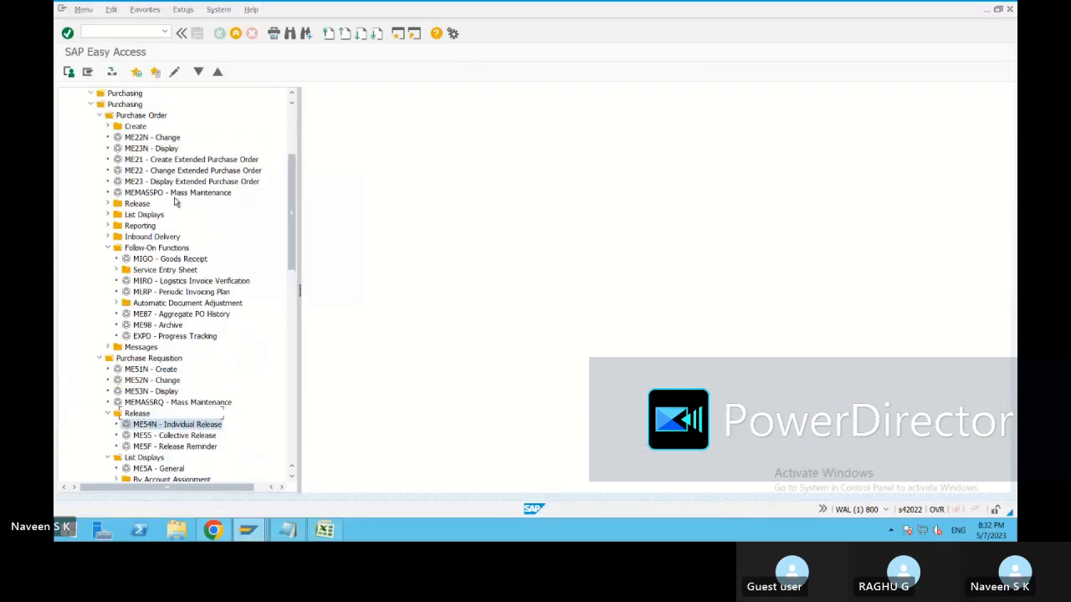
Try the /UI2/FLP Fiori Launchpad favorite, back out of the URL error, and return to Display IMG.
scroll(186, 199, "up", 2)
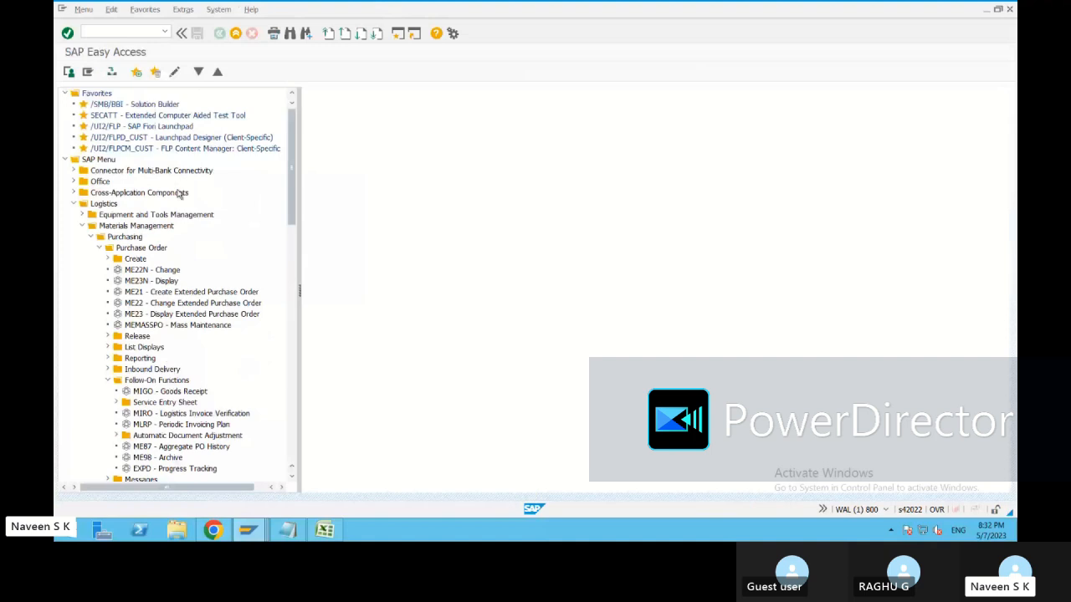
double_click(151, 128)
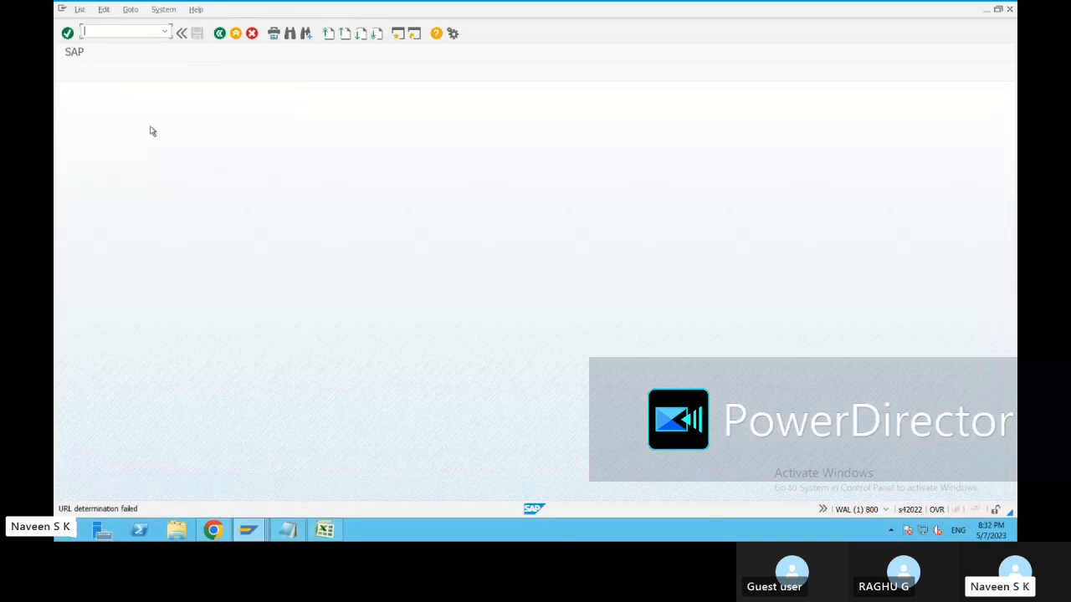
left_click(220, 33)
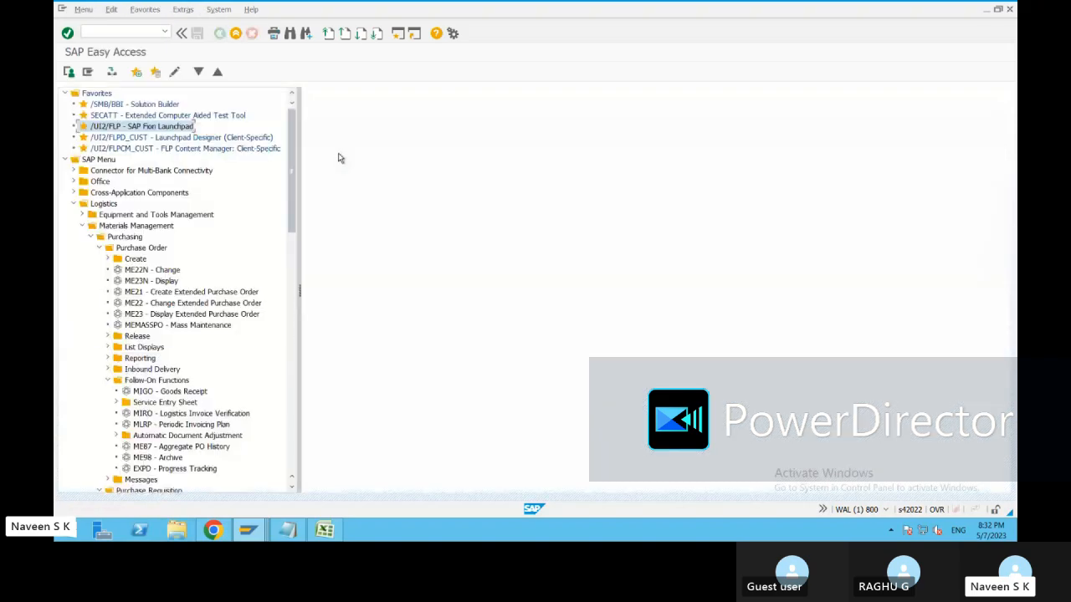
mouse_move(247, 529)
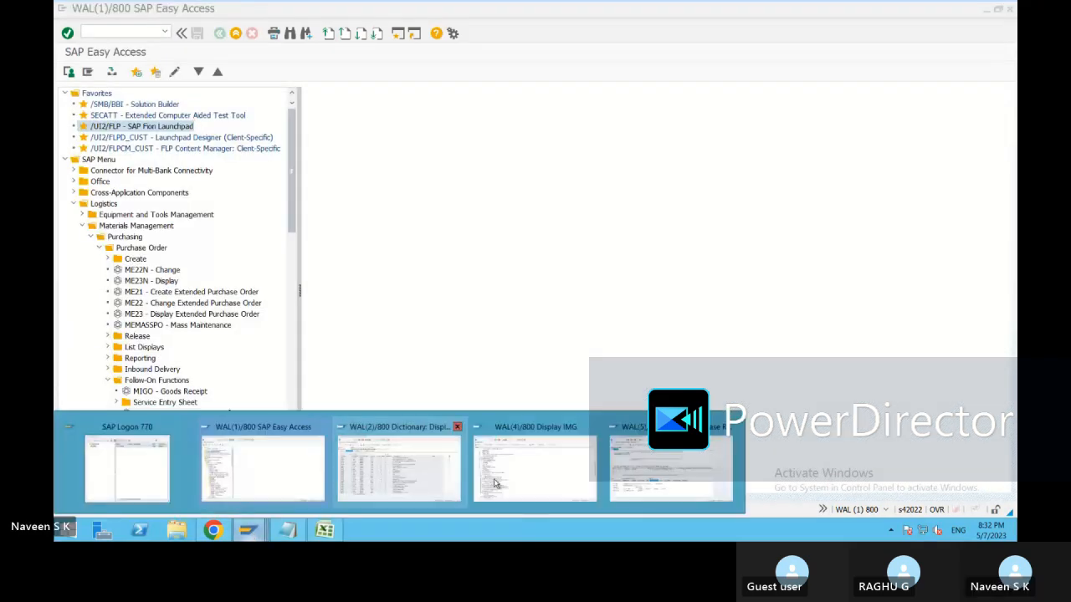
mouse_move(689, 478)
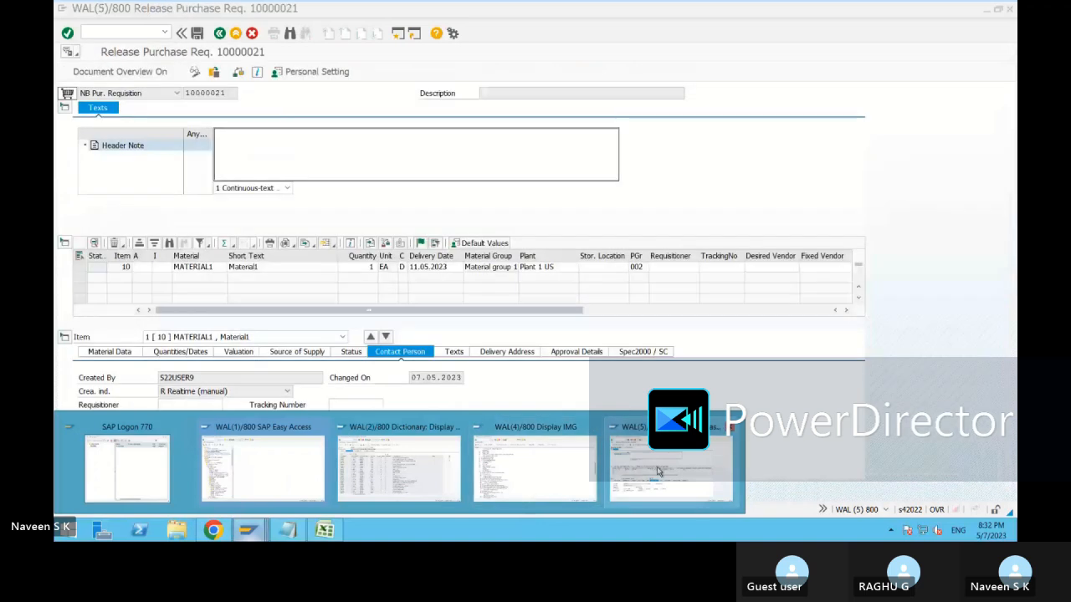
left_click(536, 468)
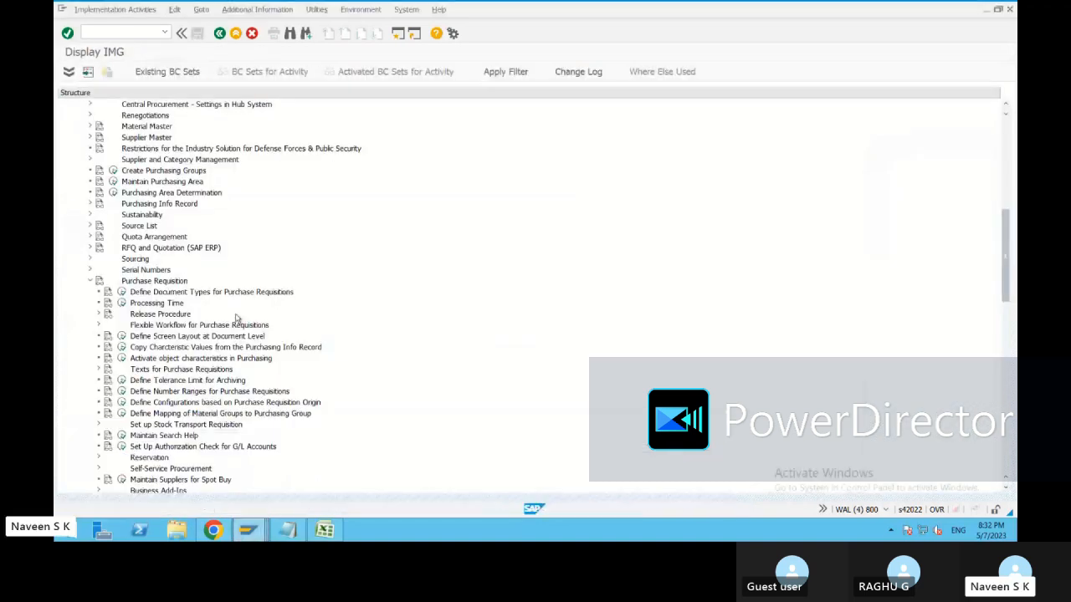
Save Activate Flexible Workflow for Purchase Requisitions under a customizing request, then back out to Execute Project.
left_click(99, 315)
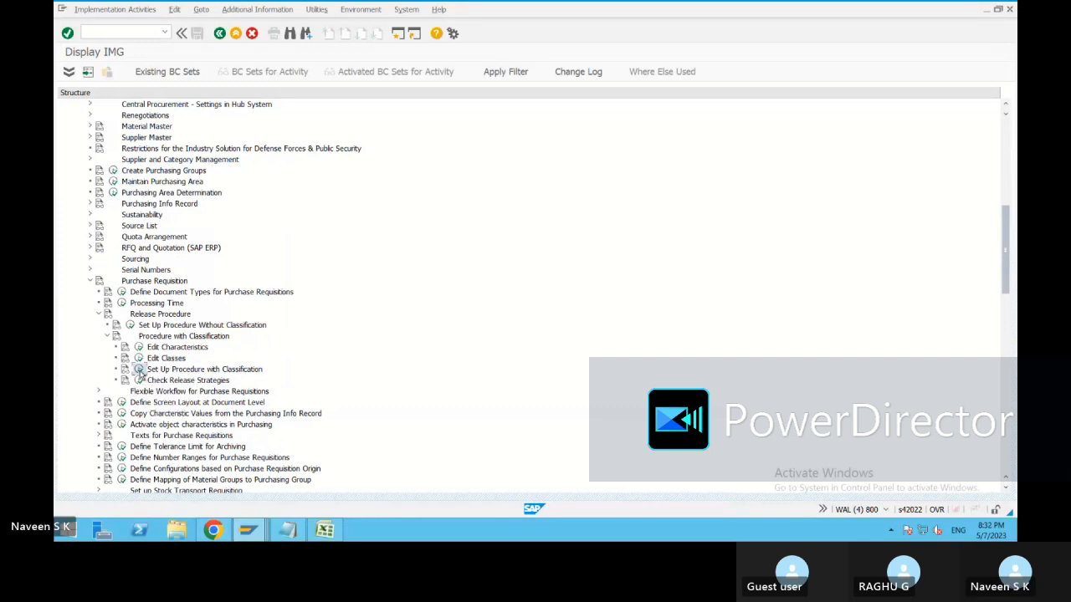
left_click(97, 390)
left_click(130, 436)
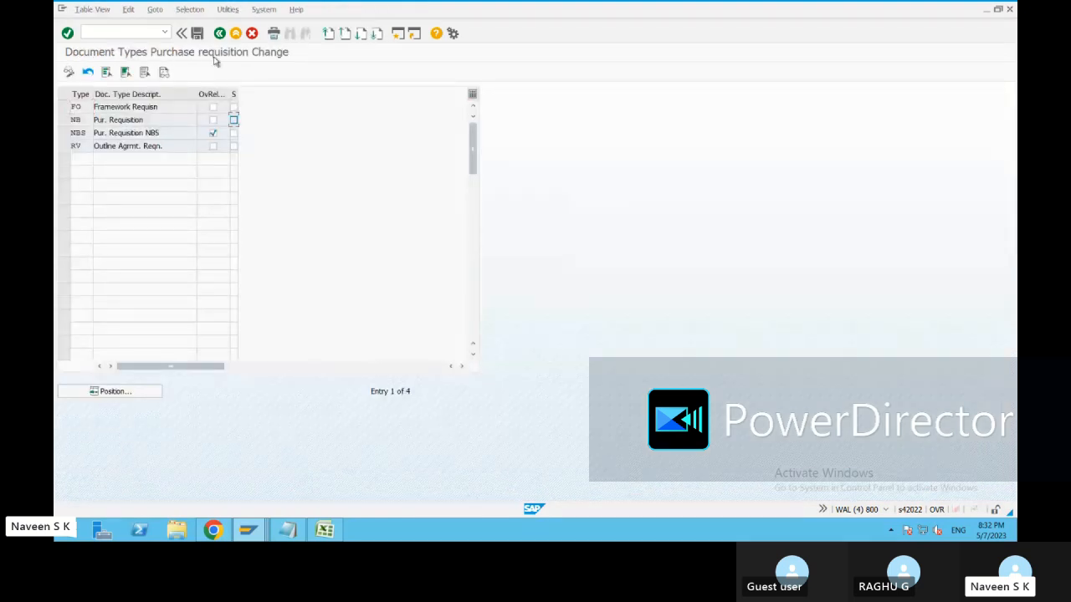
left_click(196, 33)
left_click(239, 205)
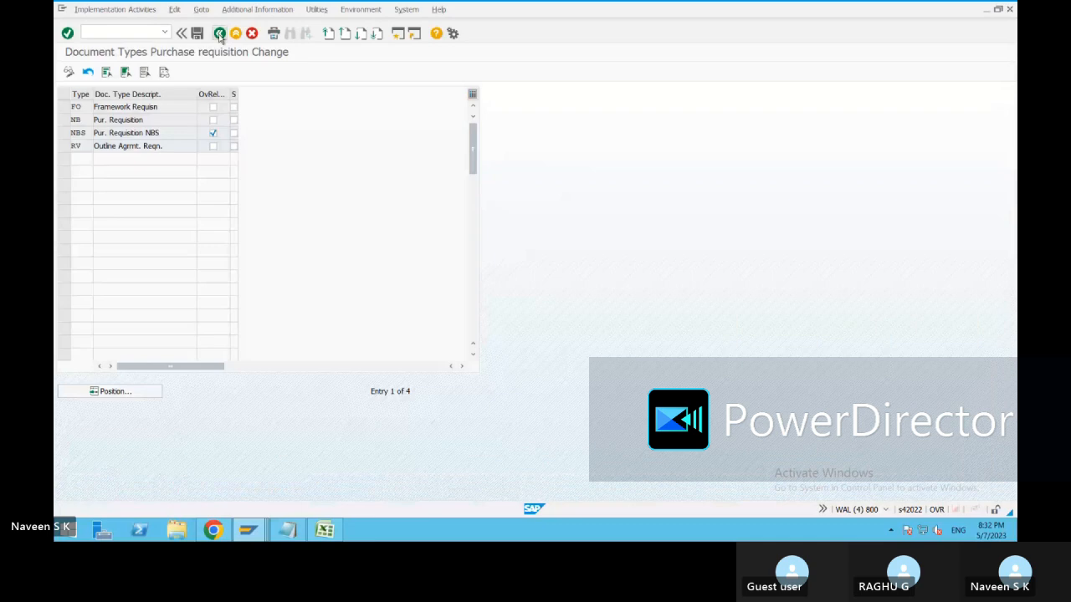
left_click(219, 34)
left_click(219, 34)
Switch to the requisition release window and exit it without saving.
mouse_move(247, 529)
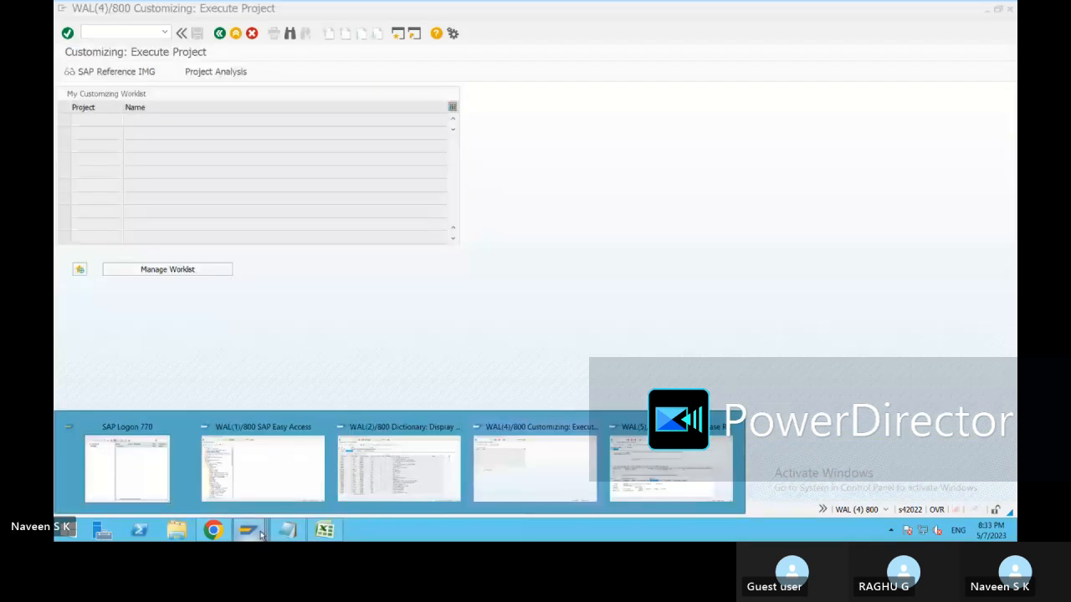
left_click(649, 477)
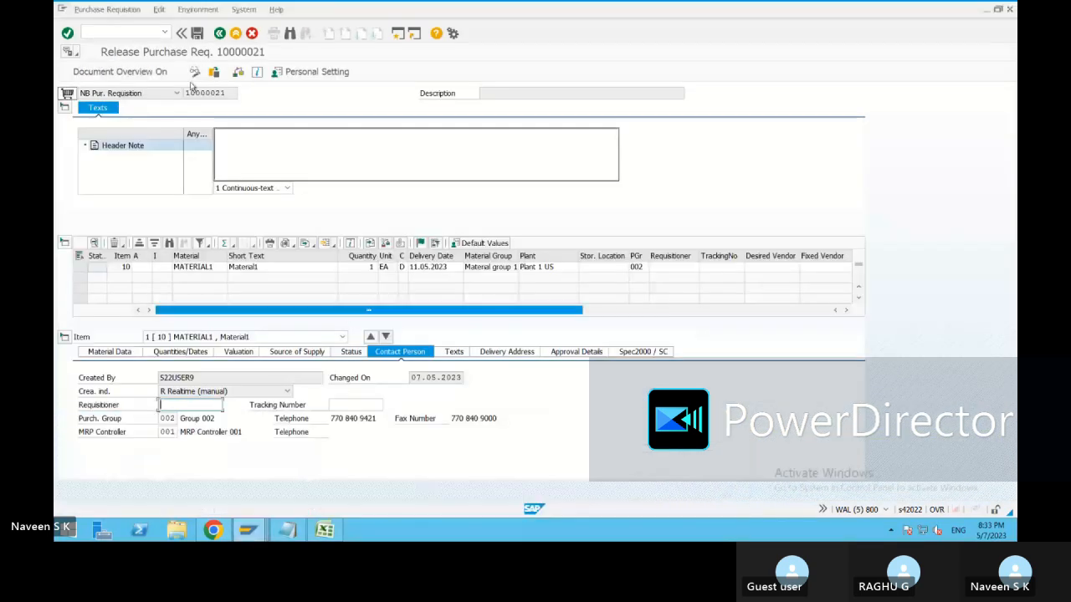
left_click(219, 34)
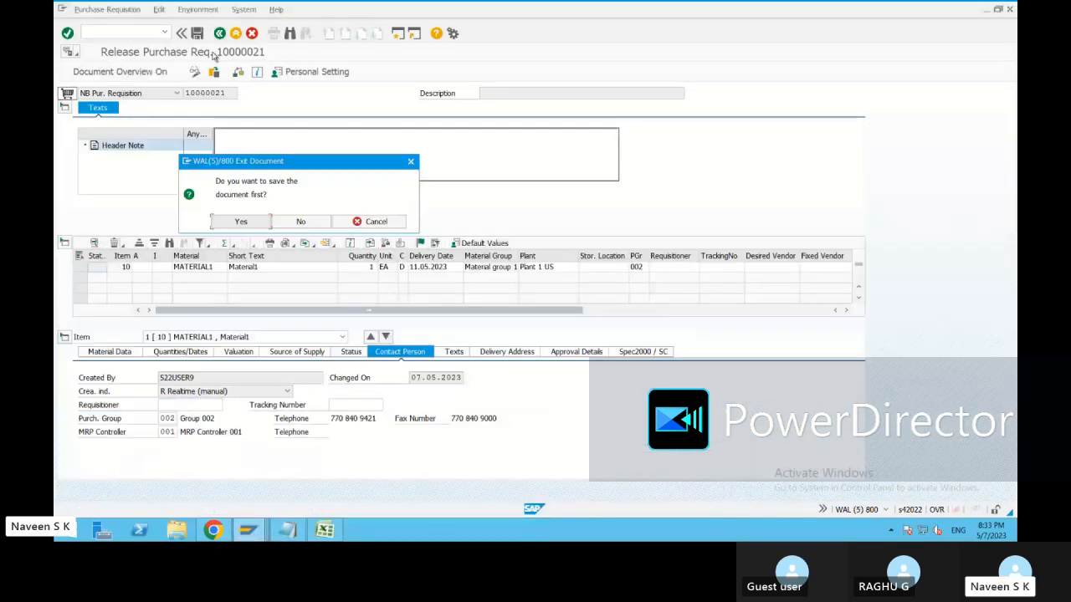
left_click(299, 220)
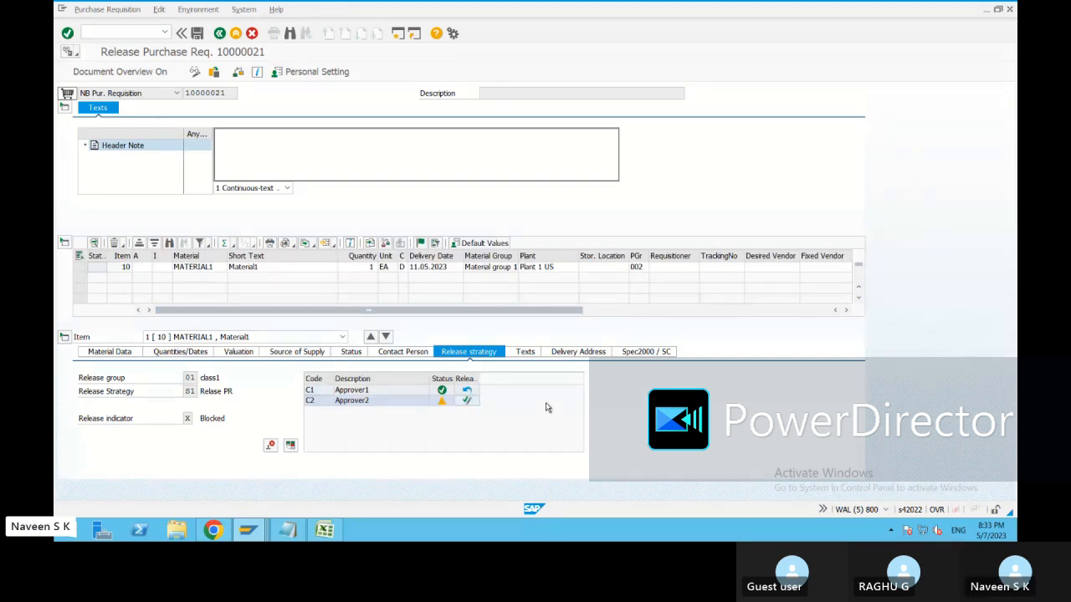
Release requisition 10000021 for Approver2, save, and return to SAP Easy Access.
left_click(467, 400)
left_click(196, 33)
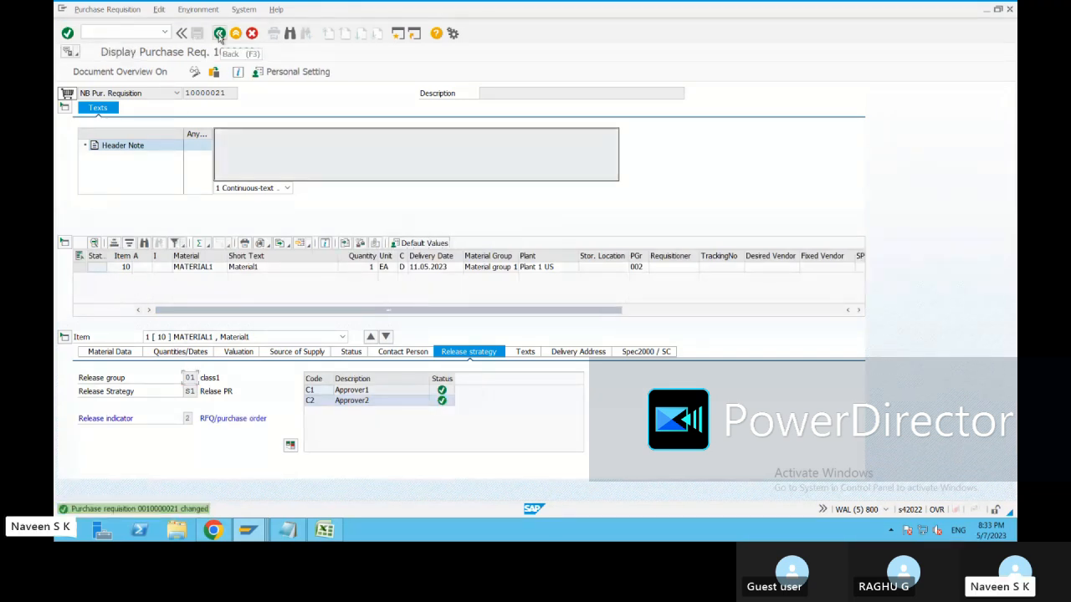
left_click(219, 34)
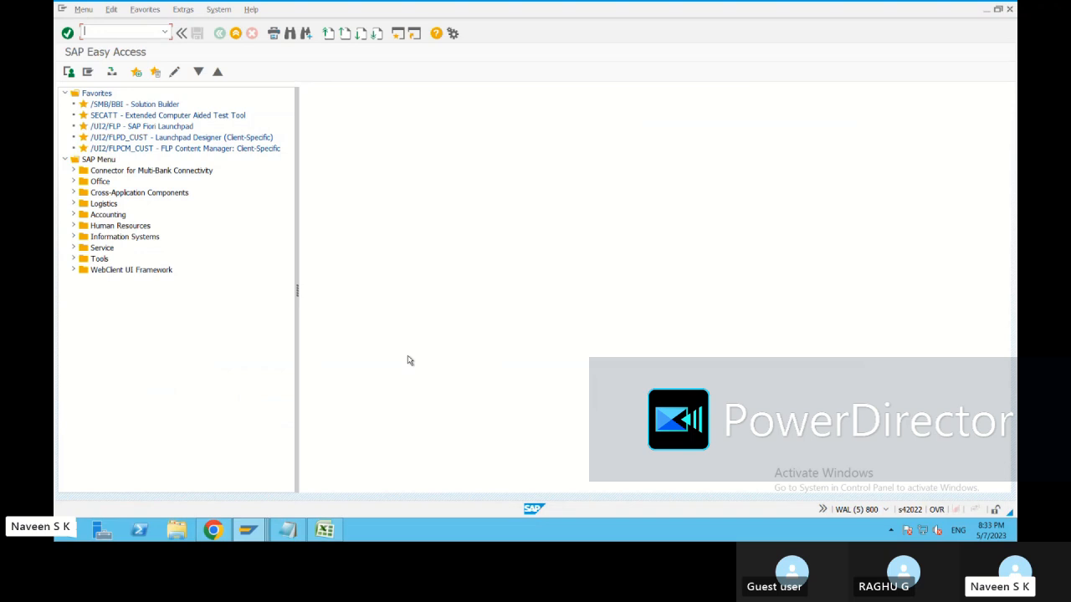
Review the Excel notes on CEKKO (F12), Chacte. (E15) and Class (E16), then return to the CEBAN dictionary window.
left_click(325, 529)
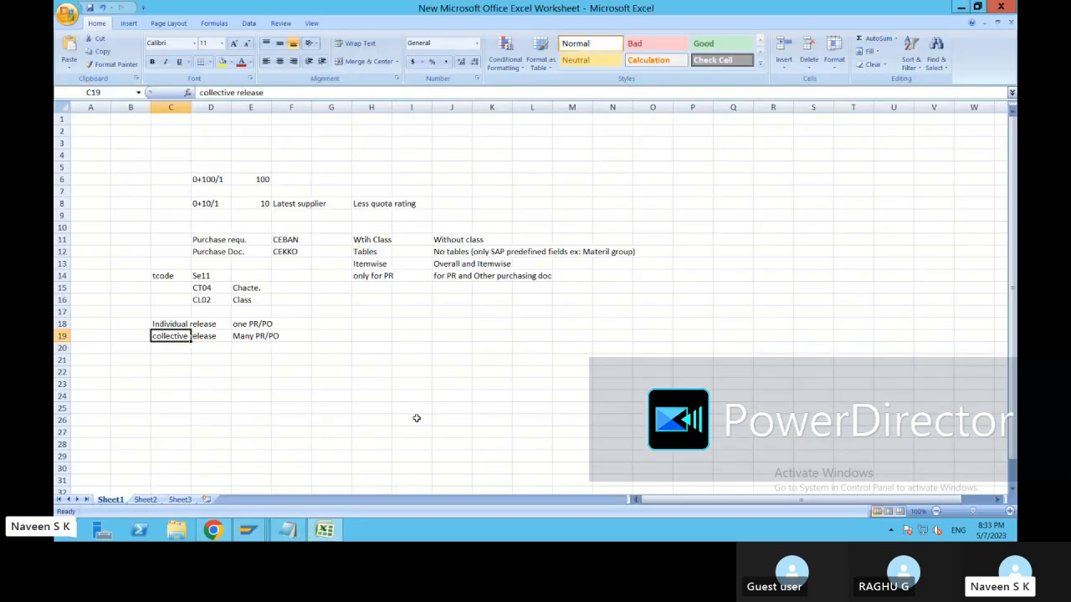
left_click(291, 251)
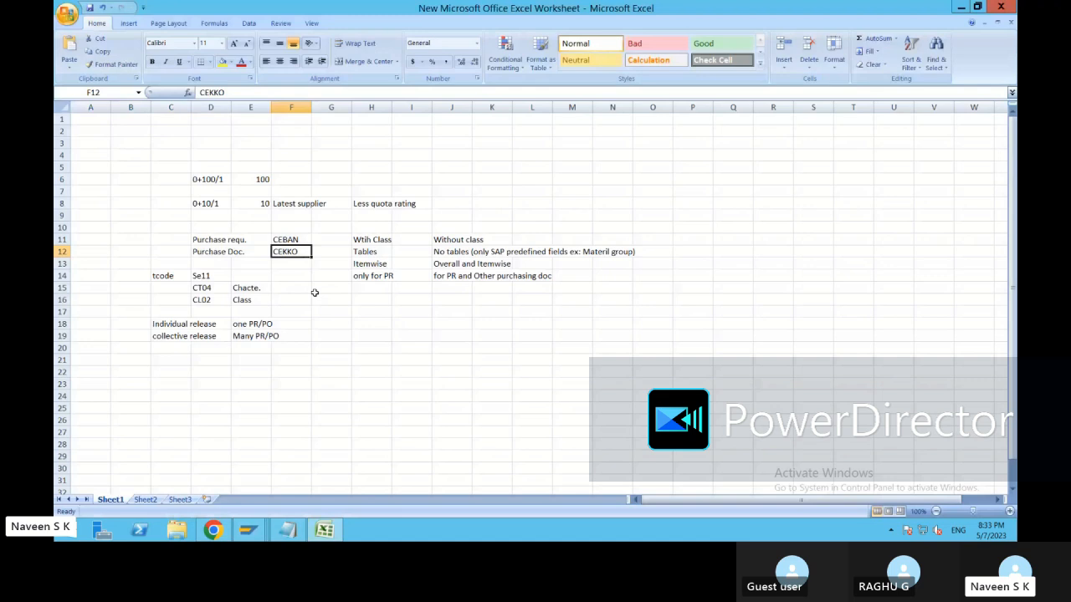
left_click(249, 288)
left_click(255, 299)
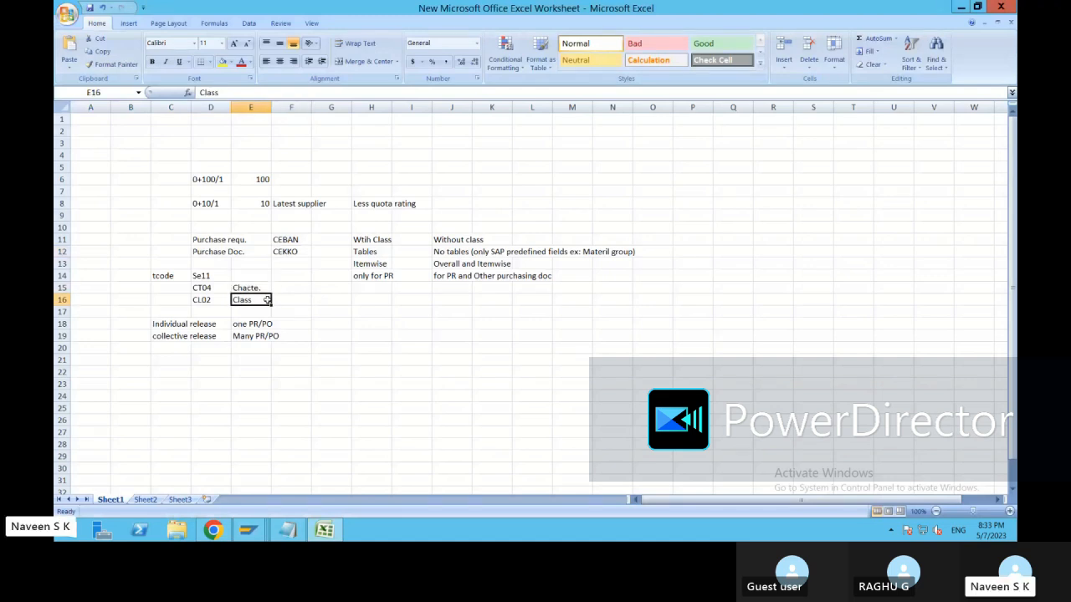
left_click(279, 288)
left_click(257, 288)
left_click(248, 299)
left_click(251, 286)
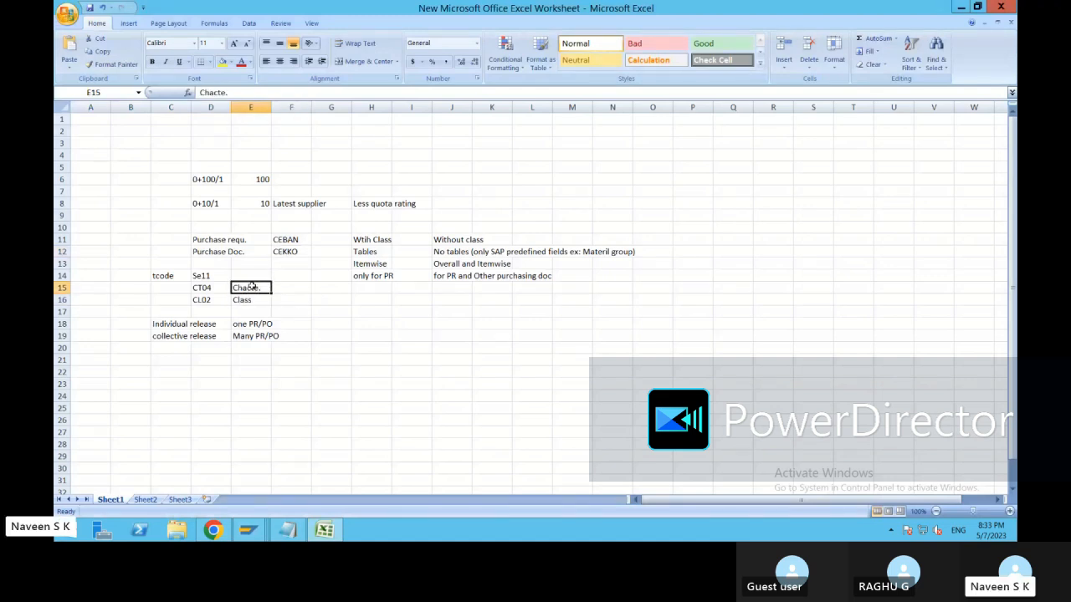
left_click(254, 300)
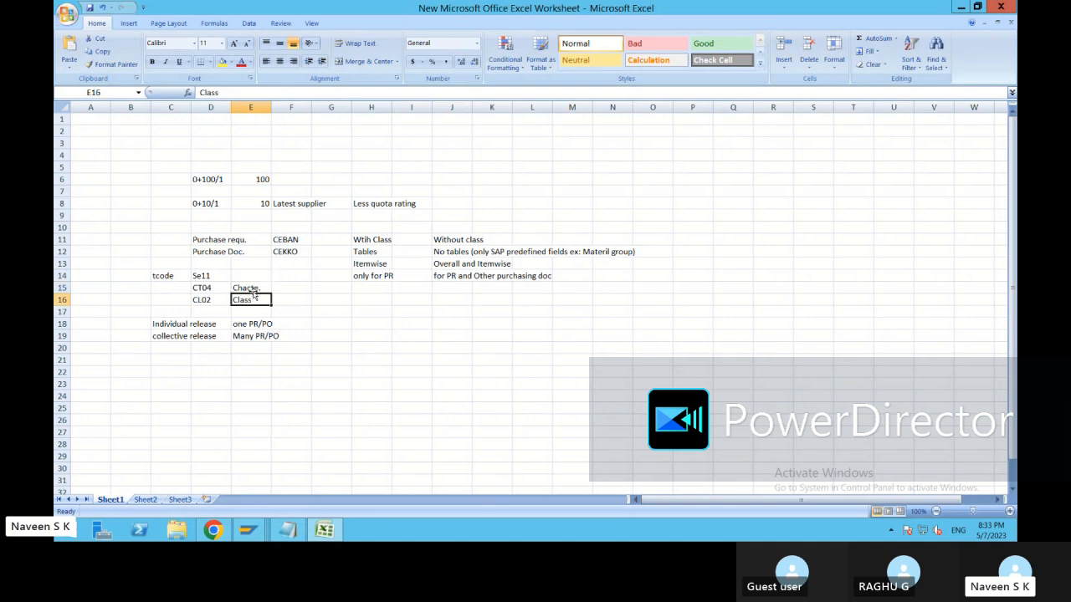
left_click(252, 287)
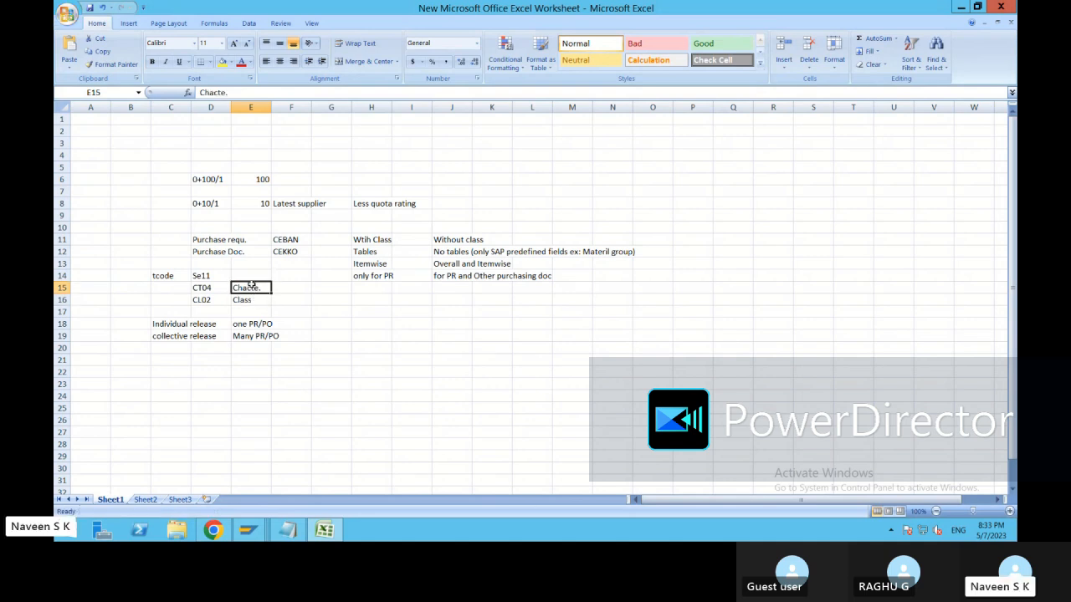
left_click(250, 529)
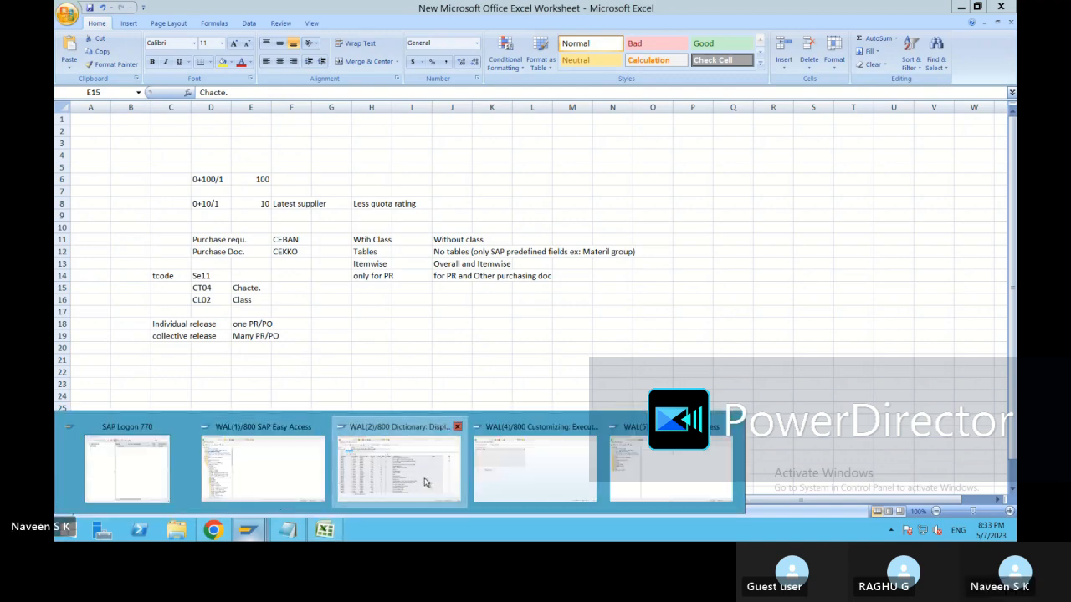
left_click(424, 482)
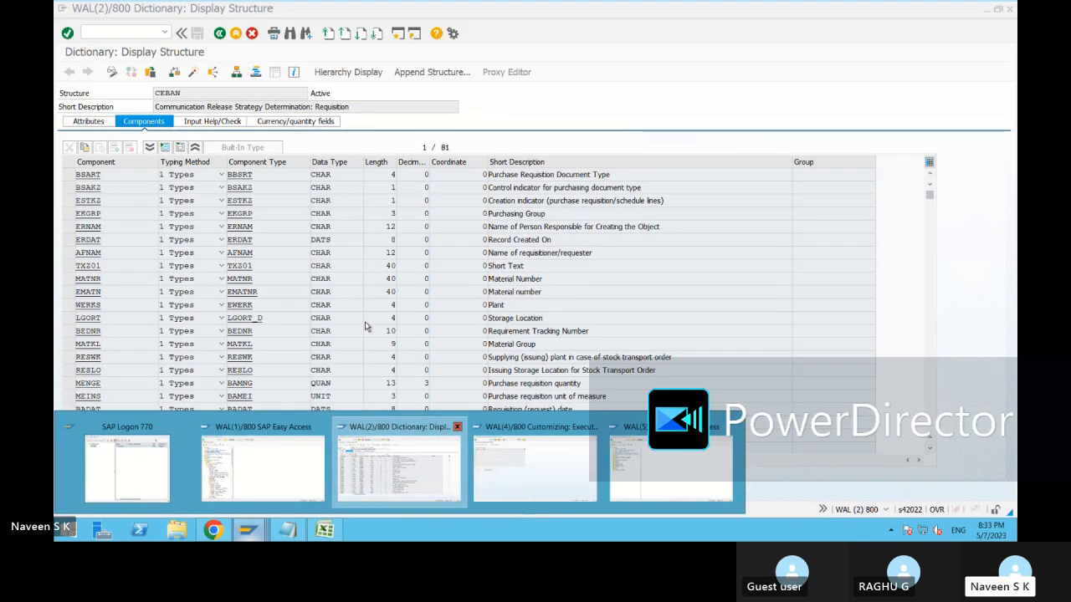
Scroll CEBAN's components, highlighting Fixed Vendor, Purchasing Organization, Purchasing Document Category and Total Value of Item.
scroll(537, 343, "down", 2)
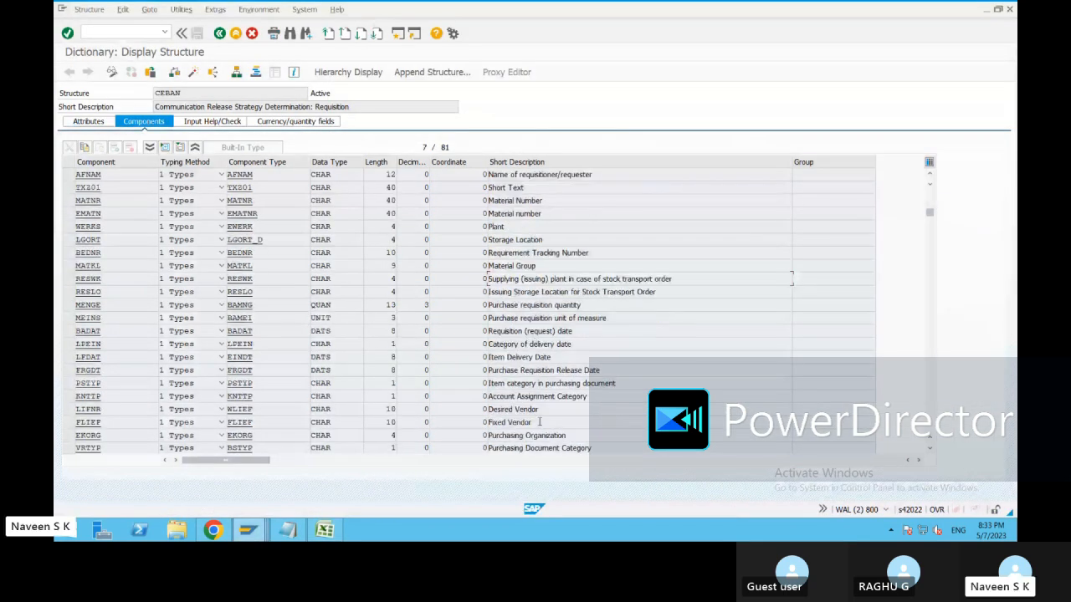
left_click_drag(532, 422, 489, 423)
scroll(595, 416, "down", 2)
left_click_drag(568, 358, 487, 358)
left_click_drag(592, 370, 487, 370)
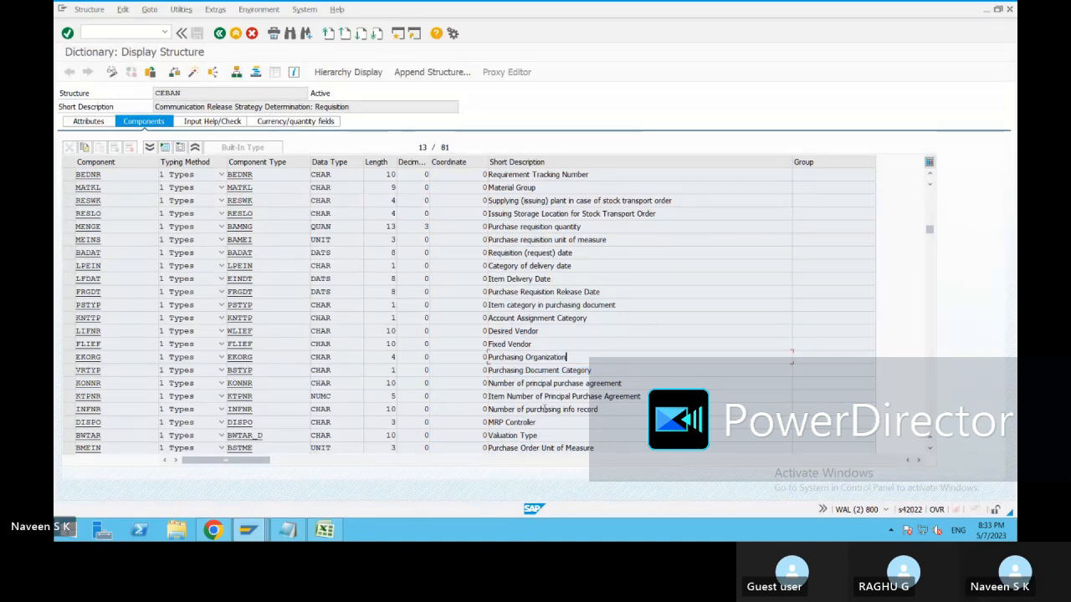
scroll(566, 307, "up", 2)
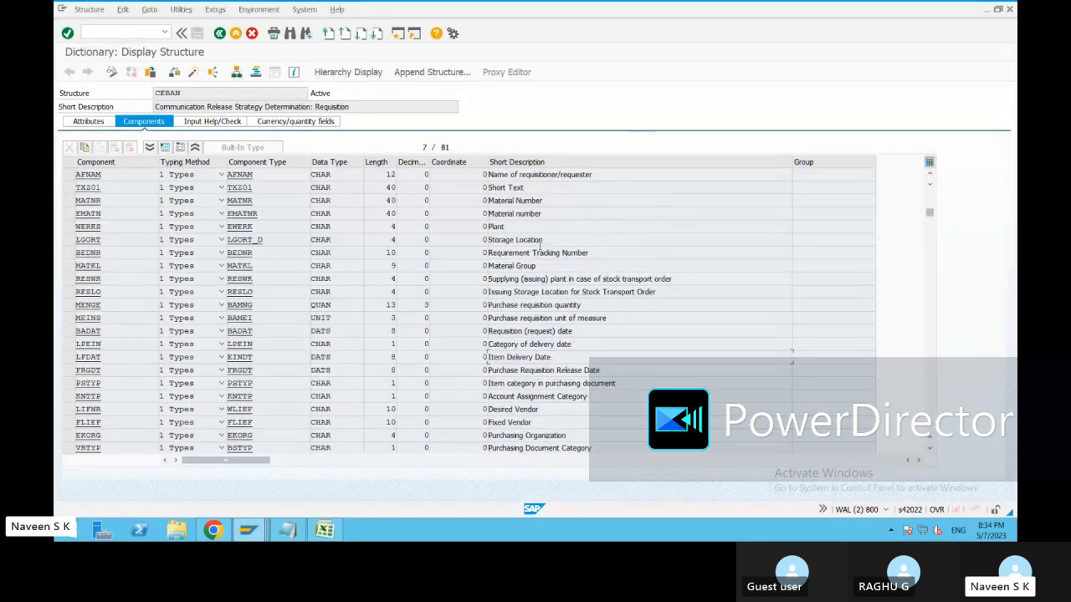
scroll(539, 244, "up", 1)
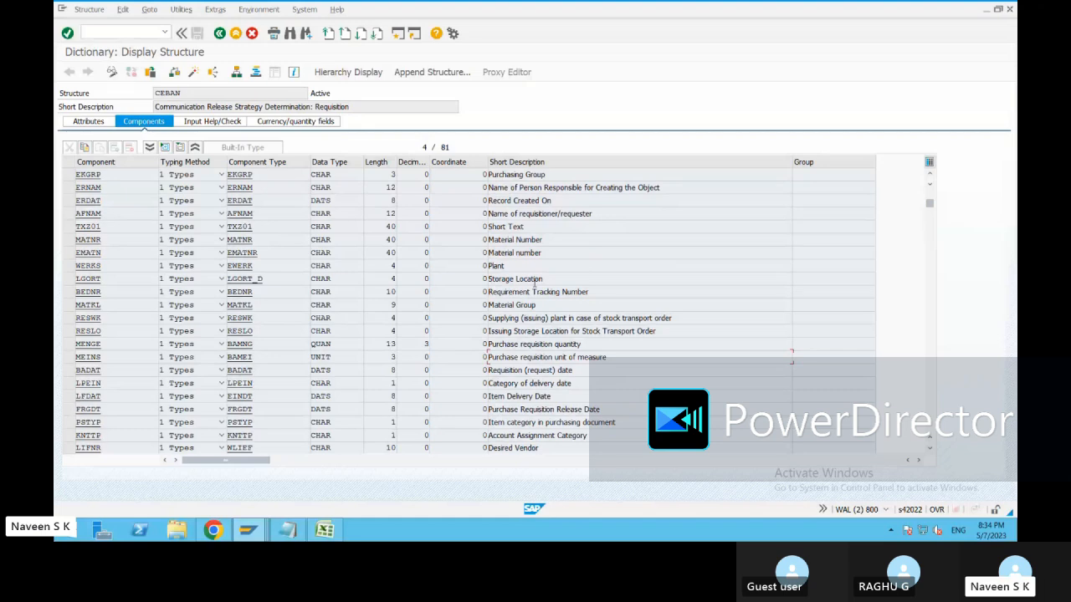
scroll(533, 286, "up", 1)
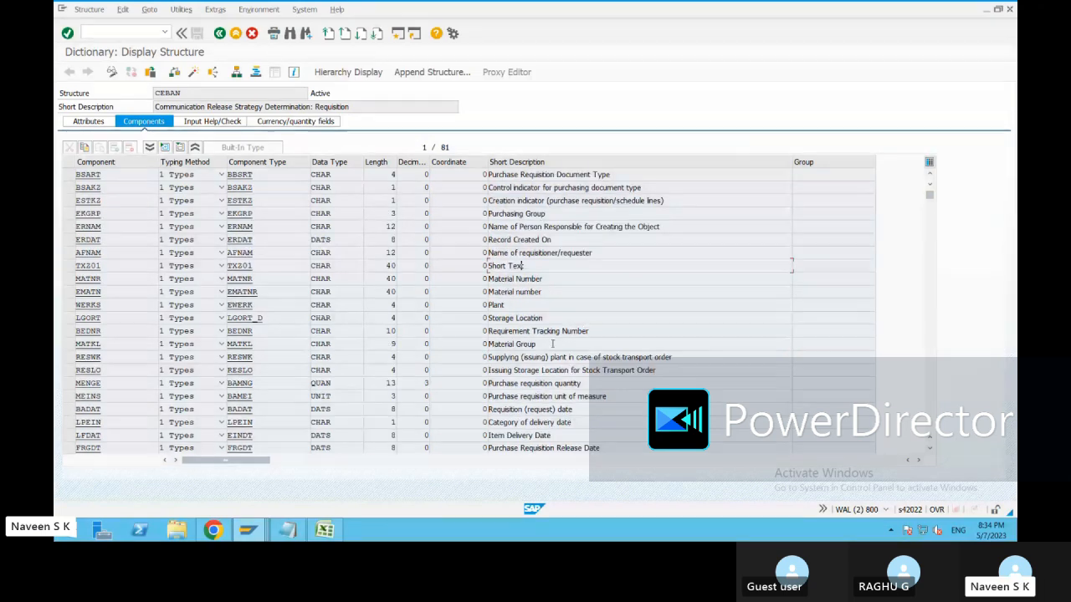
scroll(578, 357, "down", 5)
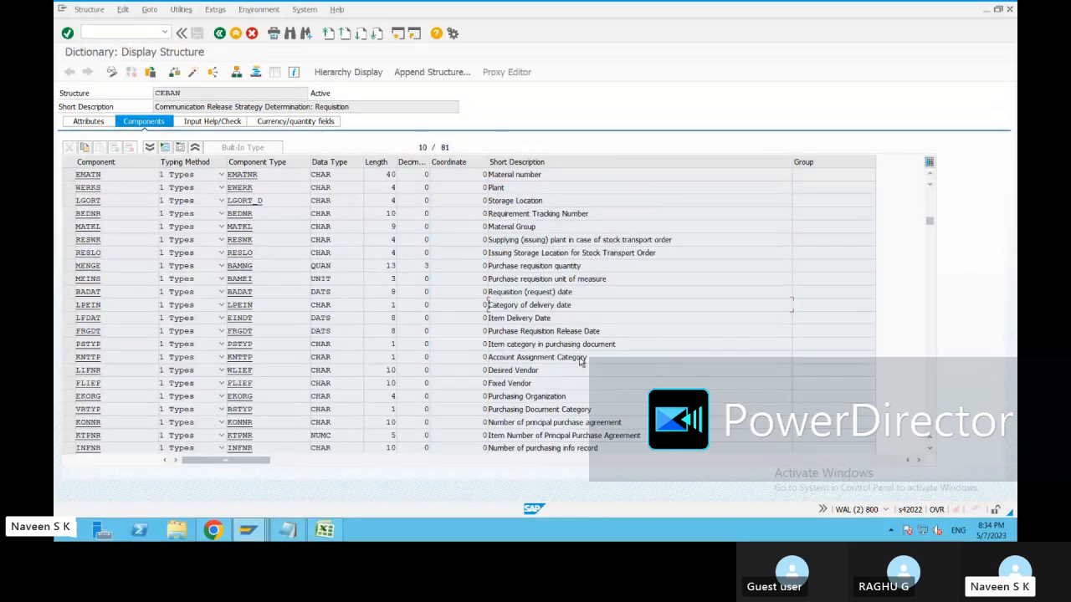
scroll(579, 357, "down", 3)
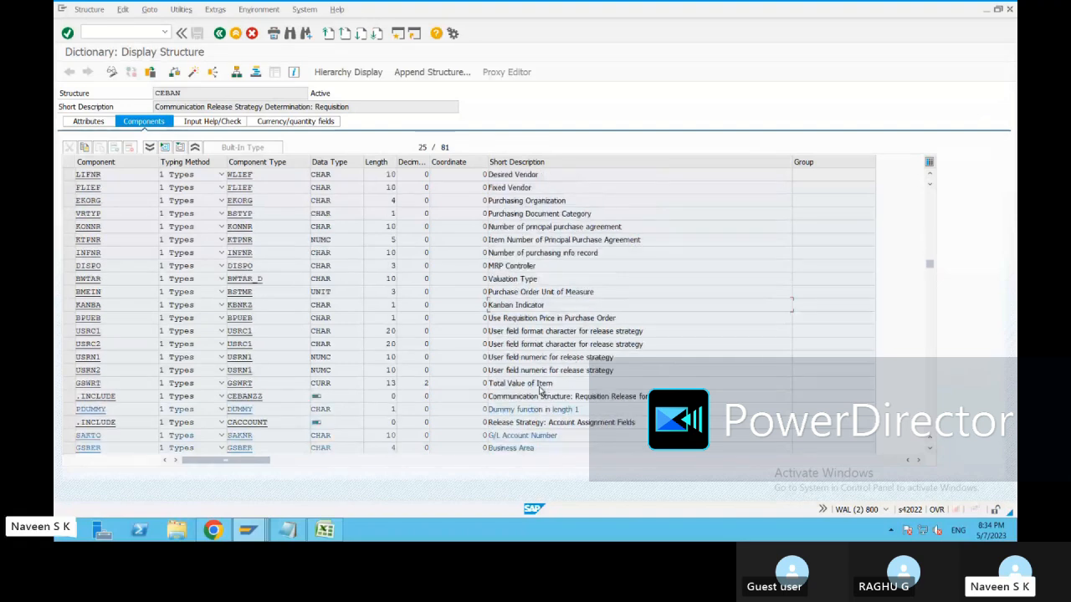
left_click_drag(552, 383, 488, 385)
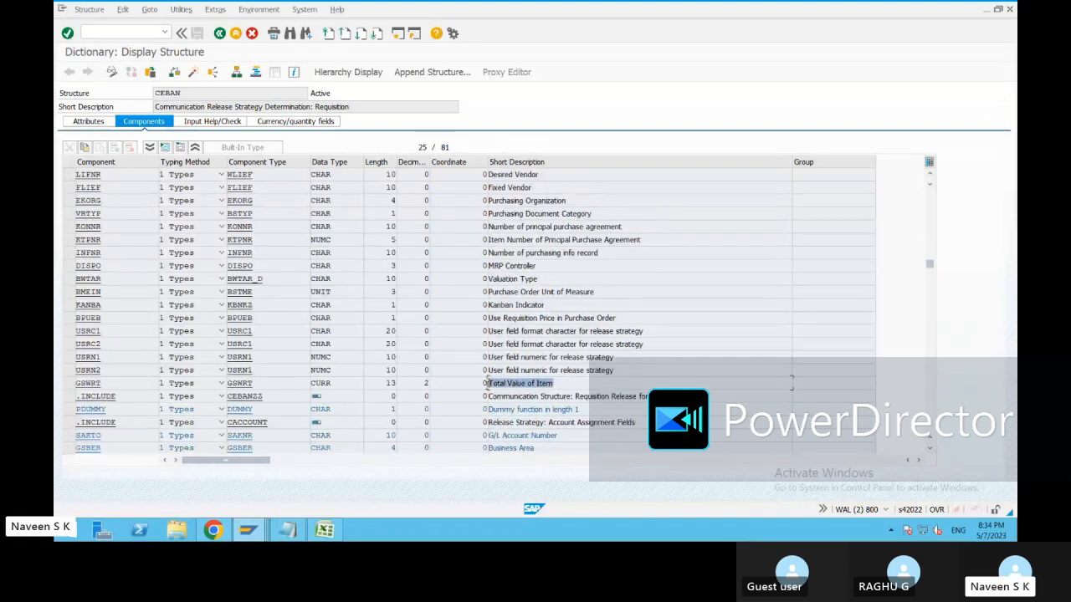
left_click(547, 382)
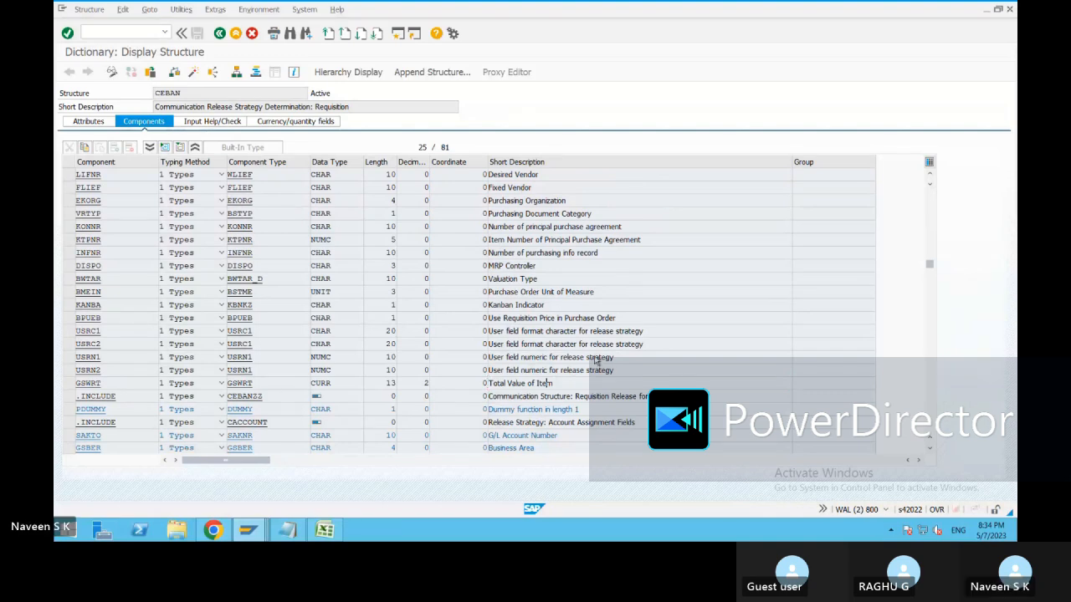
Return to the ABAP Dictionary initial screen and select the CEBAN name for replacement.
scroll(599, 352, "up", 1)
scroll(599, 343, "up", 3)
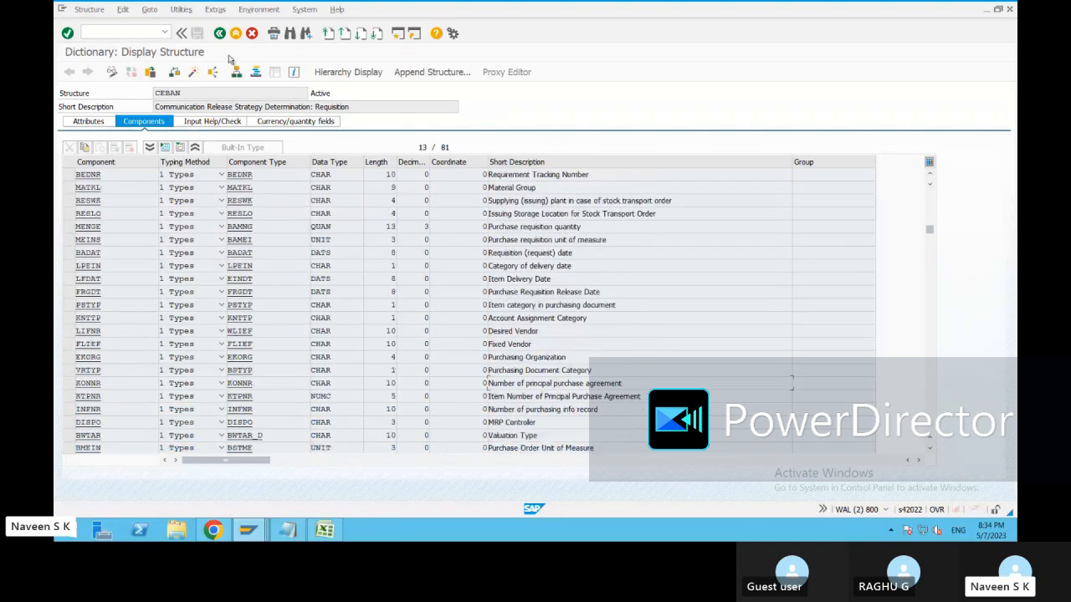
left_click(220, 34)
left_click_drag(209, 120, 158, 122)
Display structure CEKKO and point out its Purchasing Group and Company Code descriptions.
type("cekko")
left_click(106, 256)
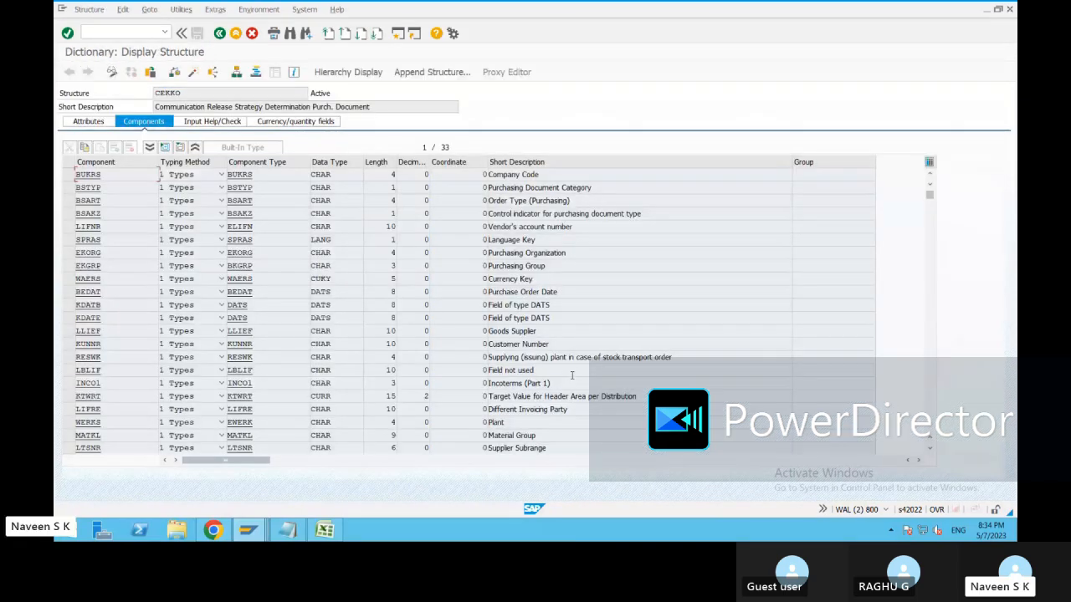
left_click(547, 265)
left_click(545, 174)
Scroll through CEKKO's components, noting Plant, then go back to the initial screen with F3.
scroll(586, 359, "down", 1)
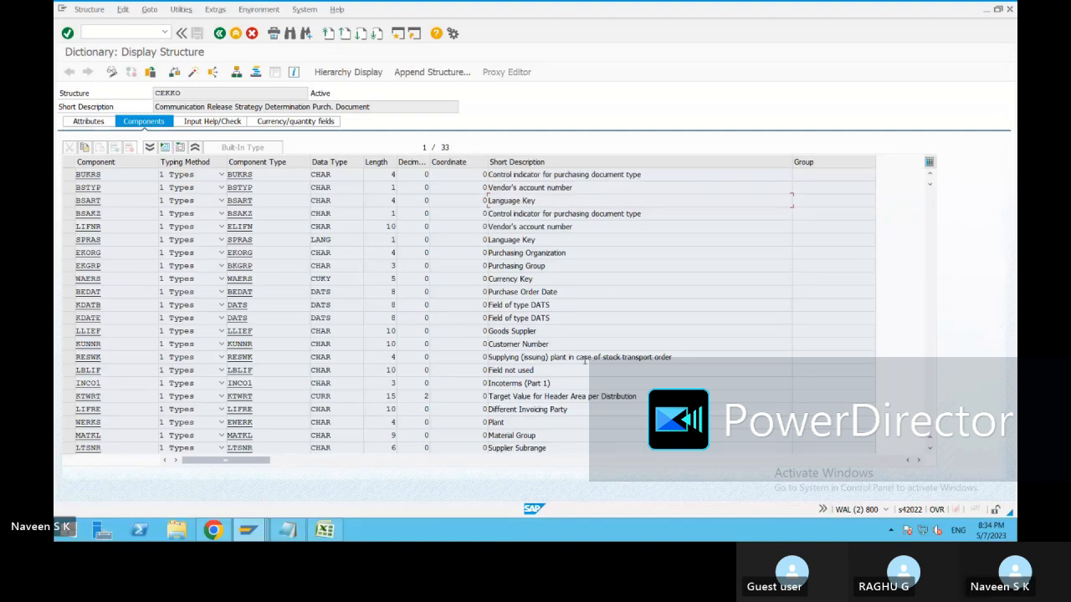
scroll(589, 293, "down", 1)
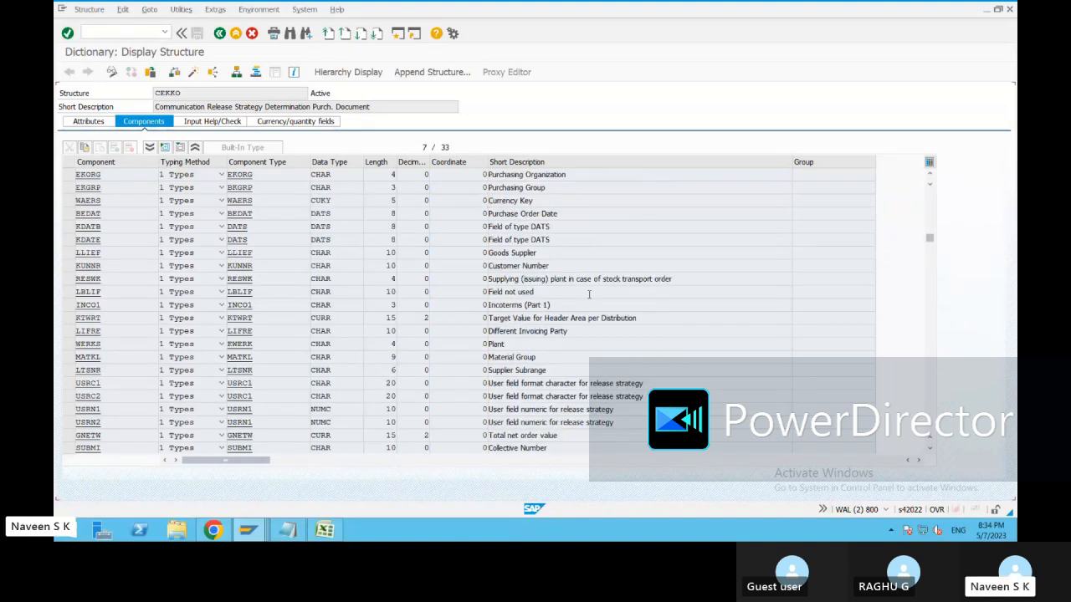
scroll(586, 302, "down", 1)
left_click(545, 307)
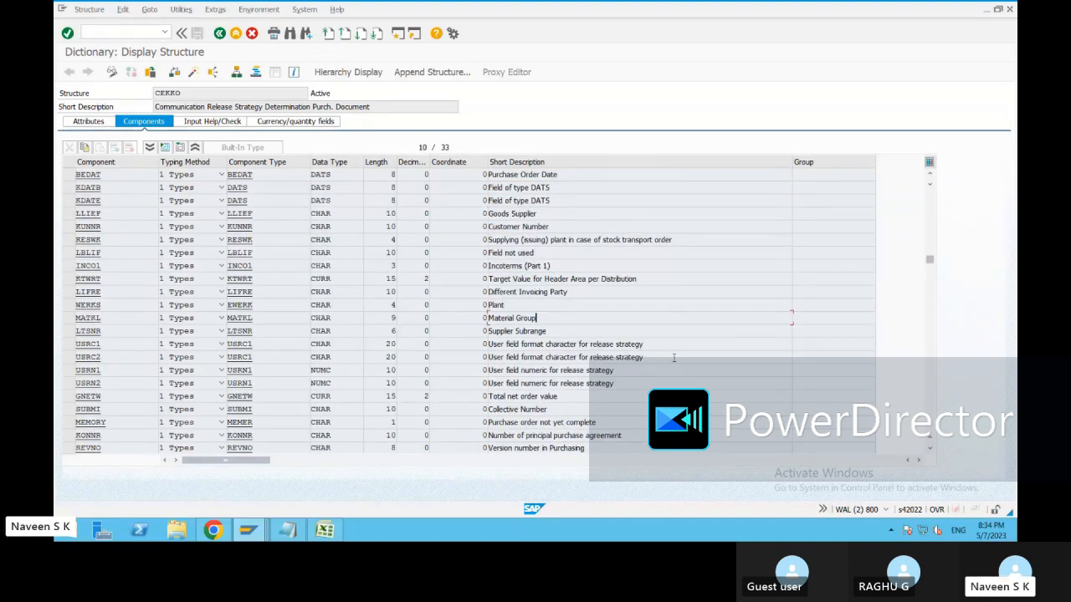
scroll(685, 352, "down", 3)
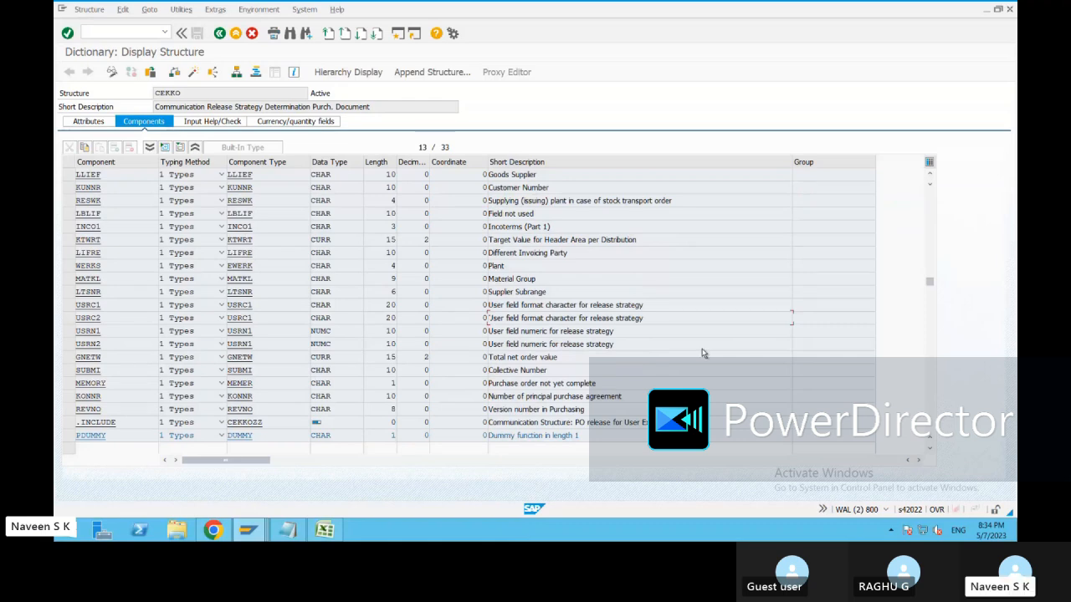
scroll(695, 333, "up", 3)
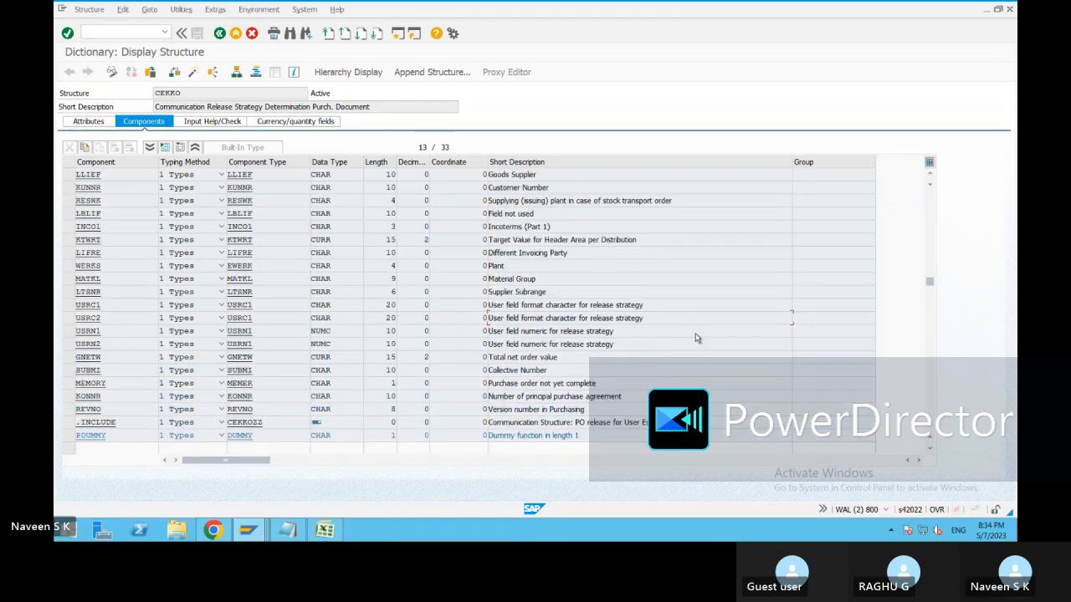
scroll(696, 333, "up", 3)
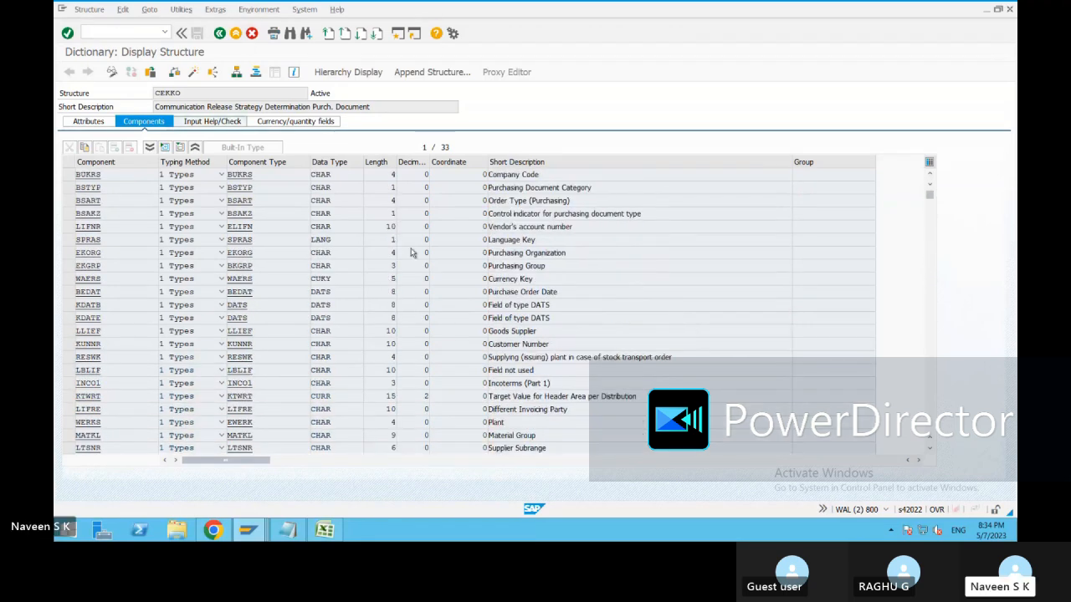
key("F3")
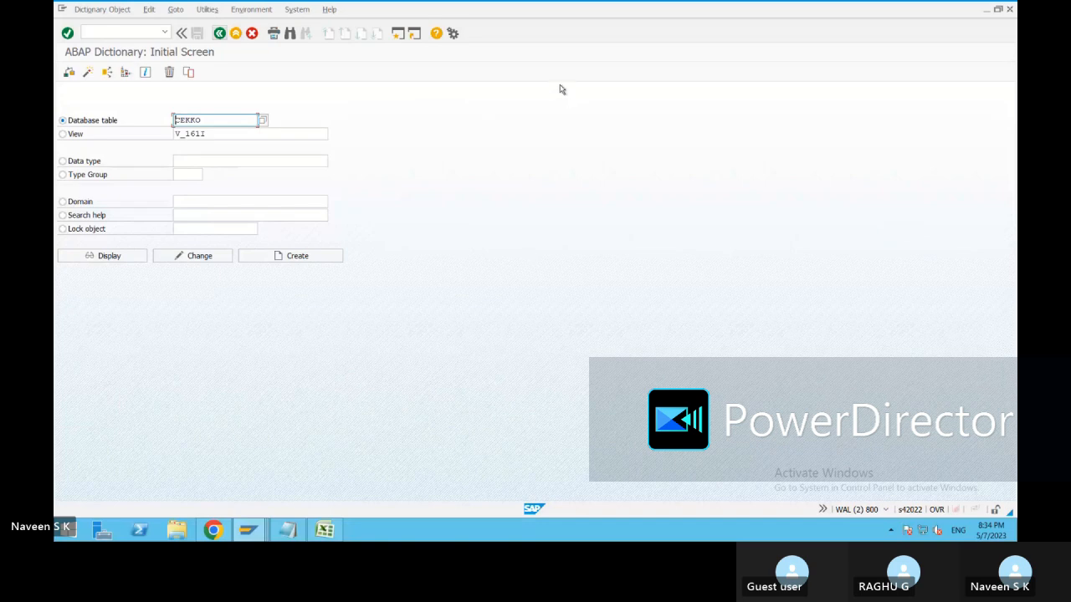
mouse_move(545, 4)
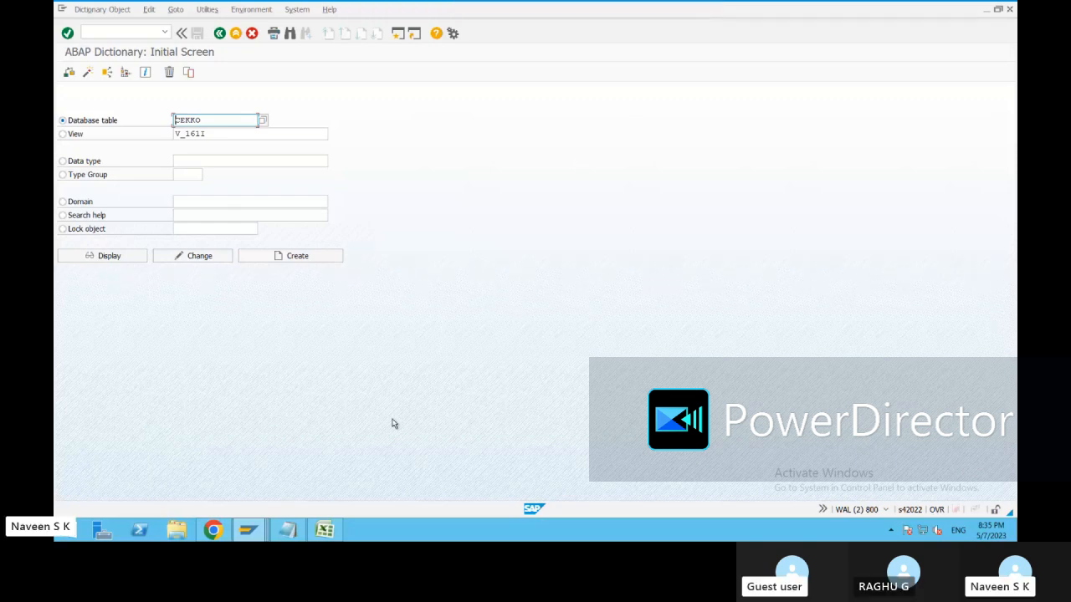
mouse_move(258, 533)
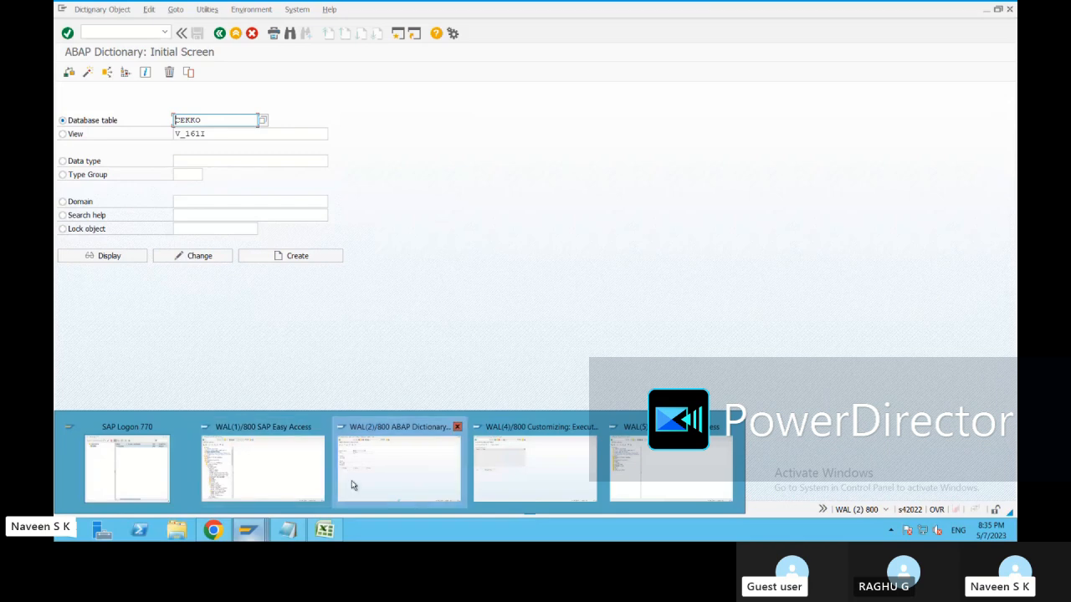
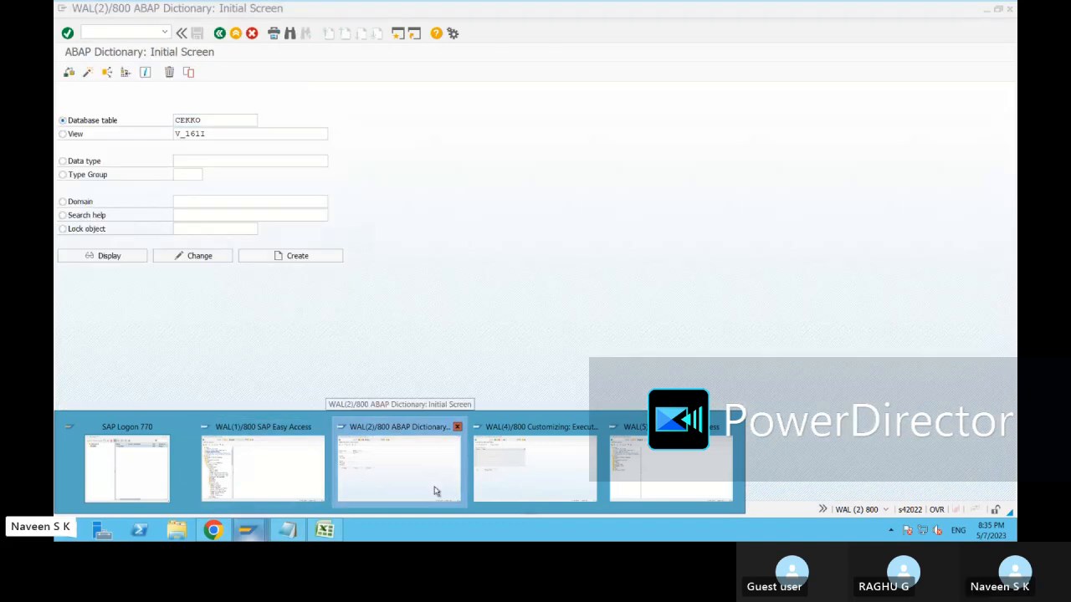
Bring the WAL(4) Customizing: Execute Project session forward and open the SAP Reference IMG.
left_click(438, 492)
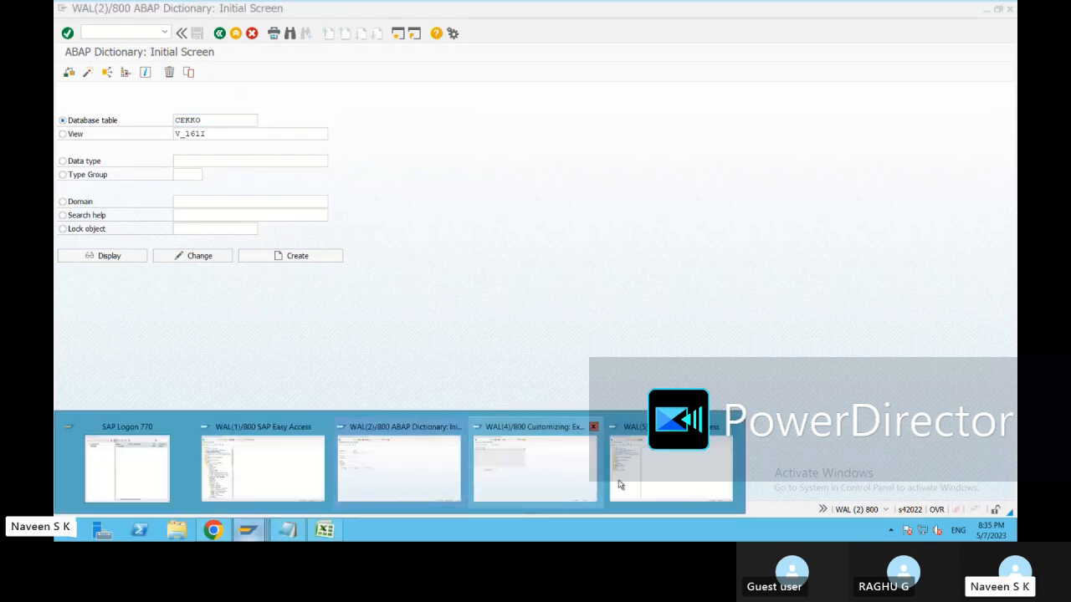
left_click(670, 484)
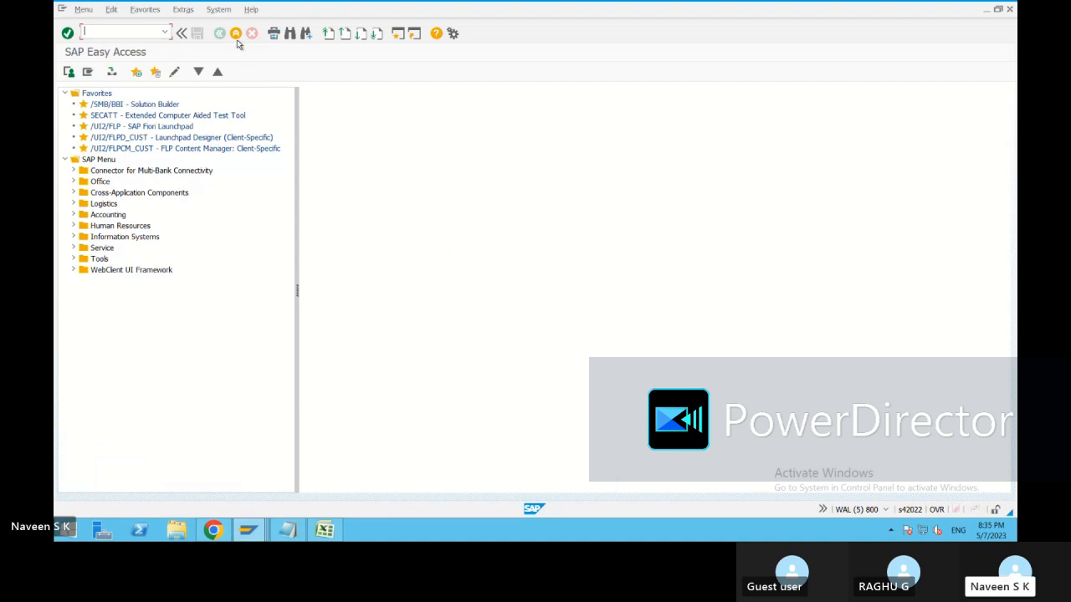
mouse_move(249, 529)
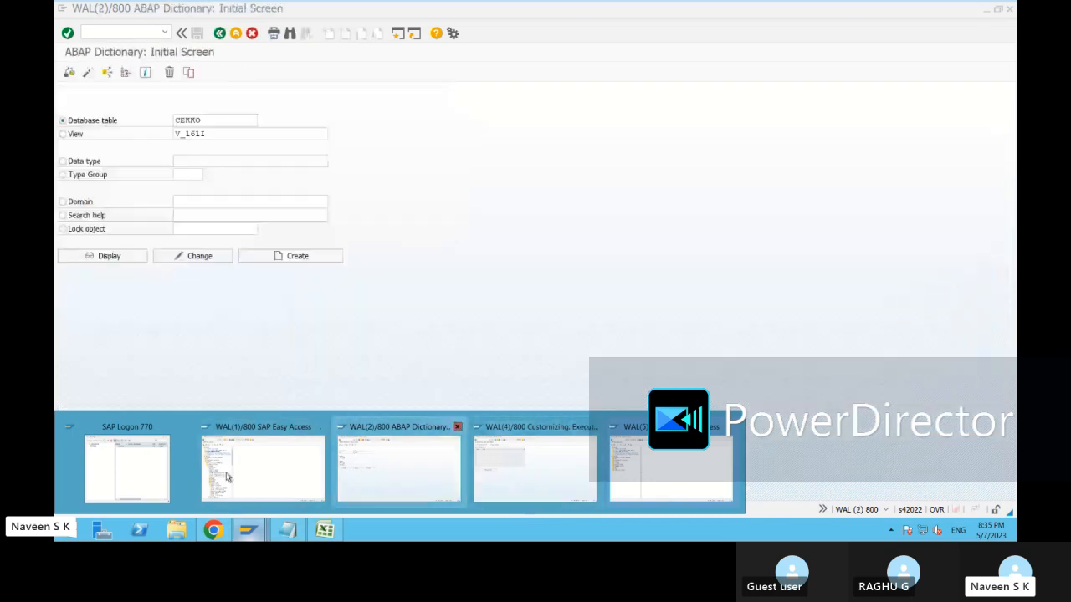
left_click(535, 469)
left_click(116, 72)
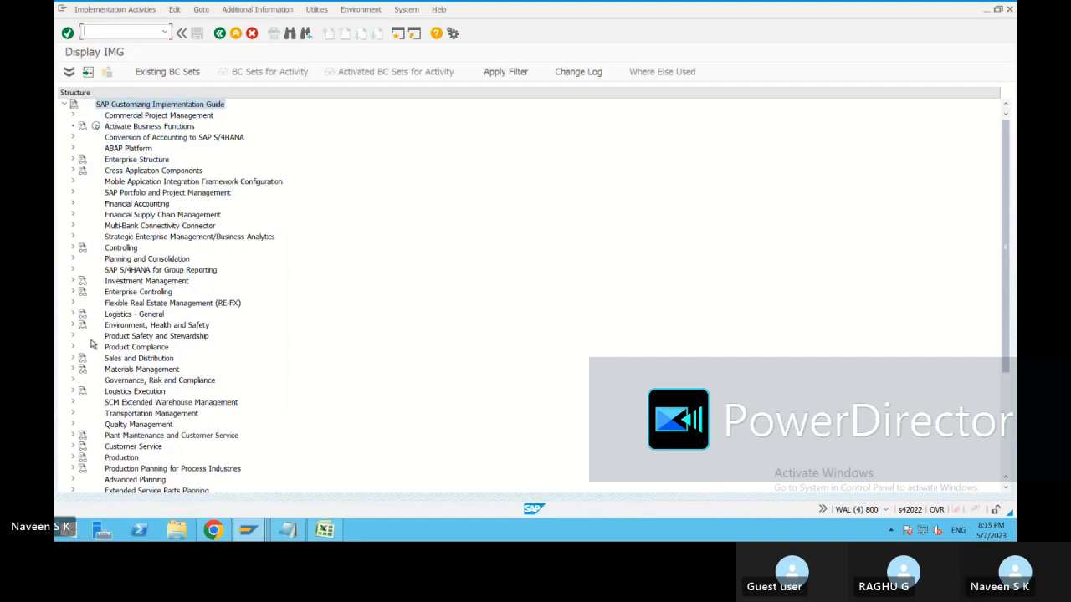
Expand Materials Management > Purchasing > Purchase Order > Release Procedure for Purchase Orders in the IMG.
left_click(73, 369)
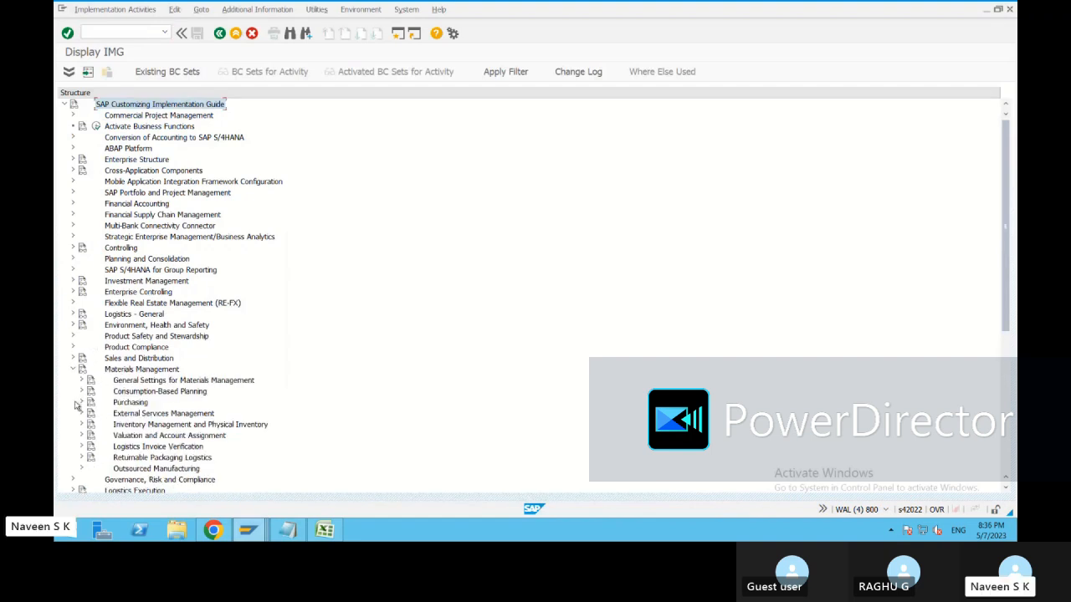
left_click(82, 403)
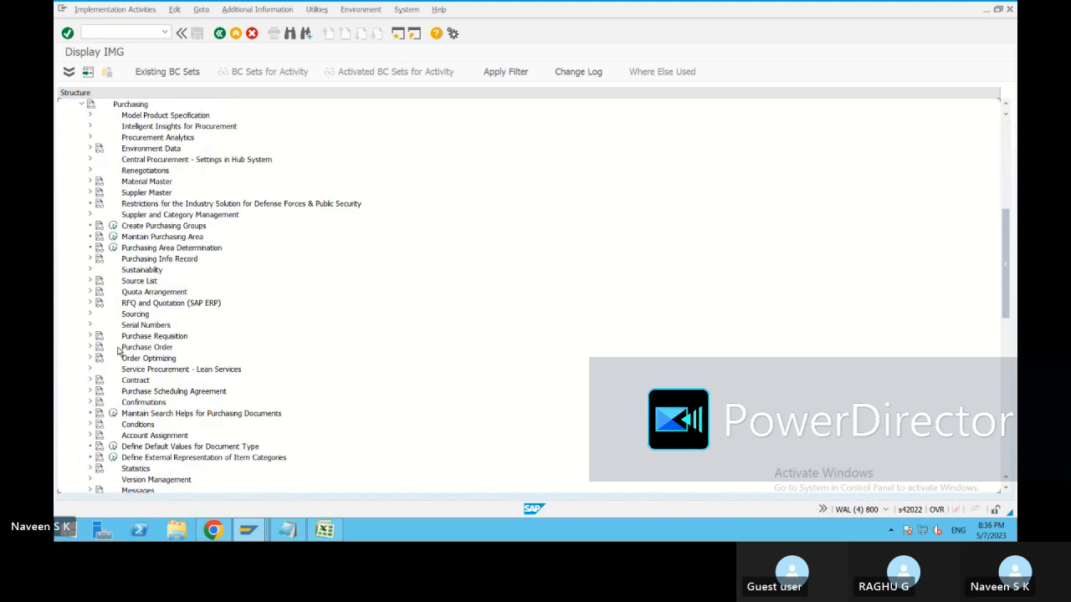
left_click(90, 347)
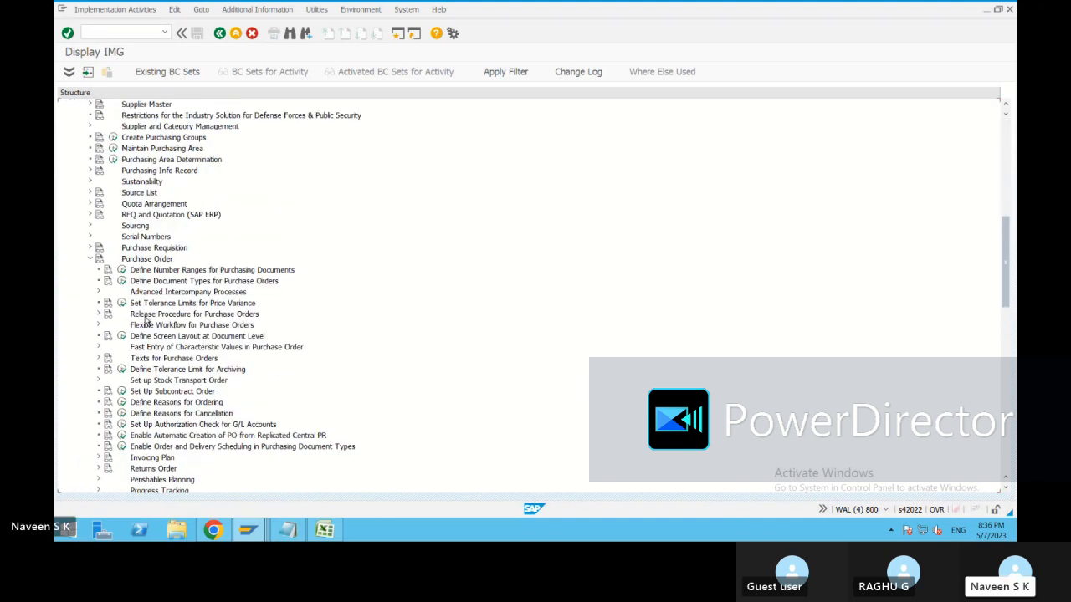
left_click(99, 313)
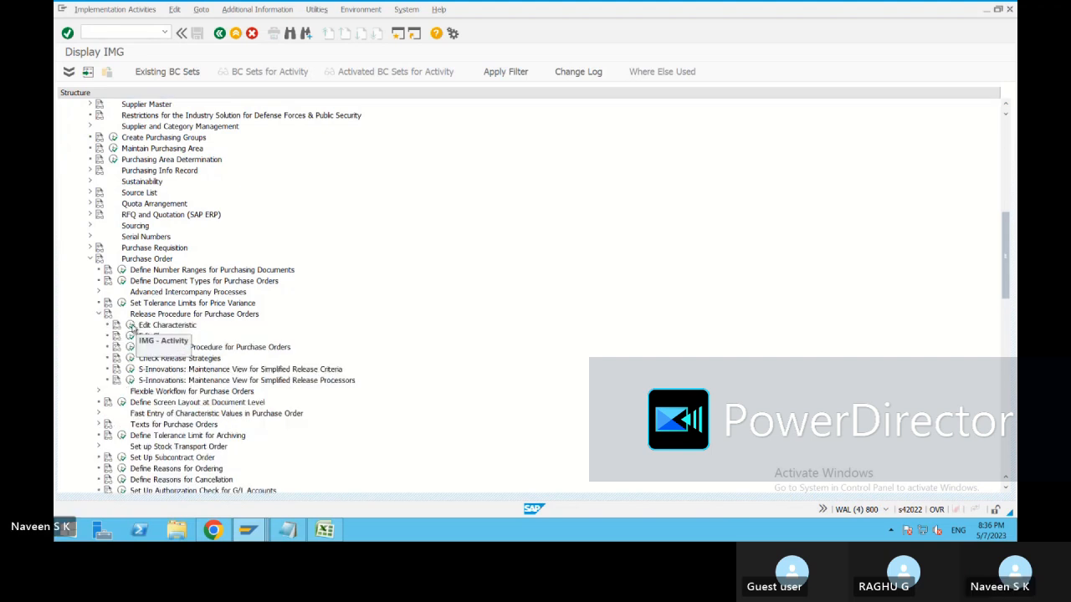
left_click(132, 326)
left_click(217, 33)
Run Define Release Procedure for Purchase Orders and check its Release Groups and Release Codes, which have no entries.
left_click(130, 346)
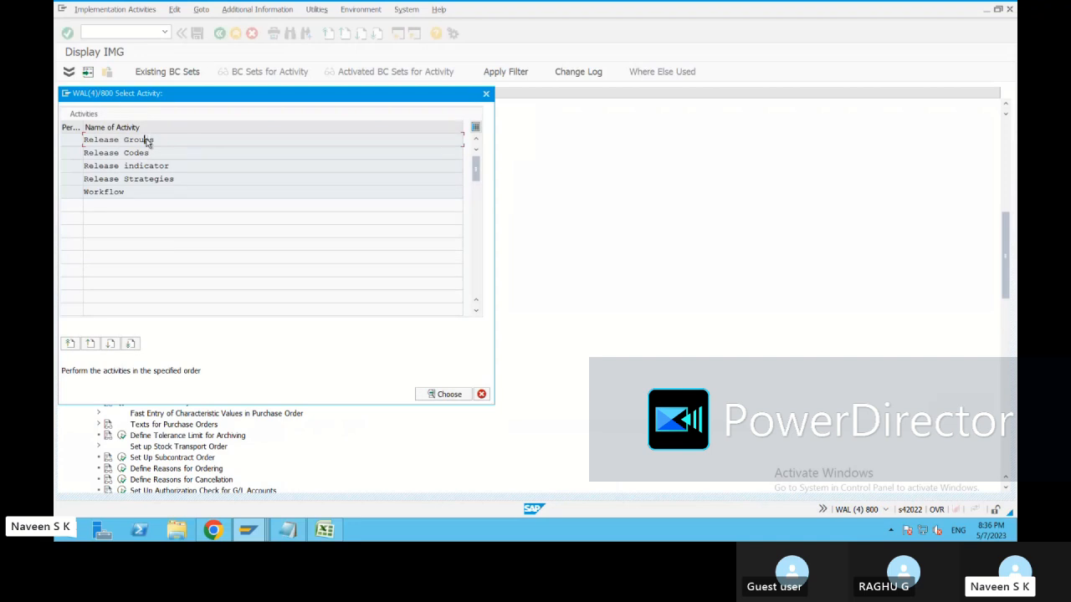
double_click(148, 142)
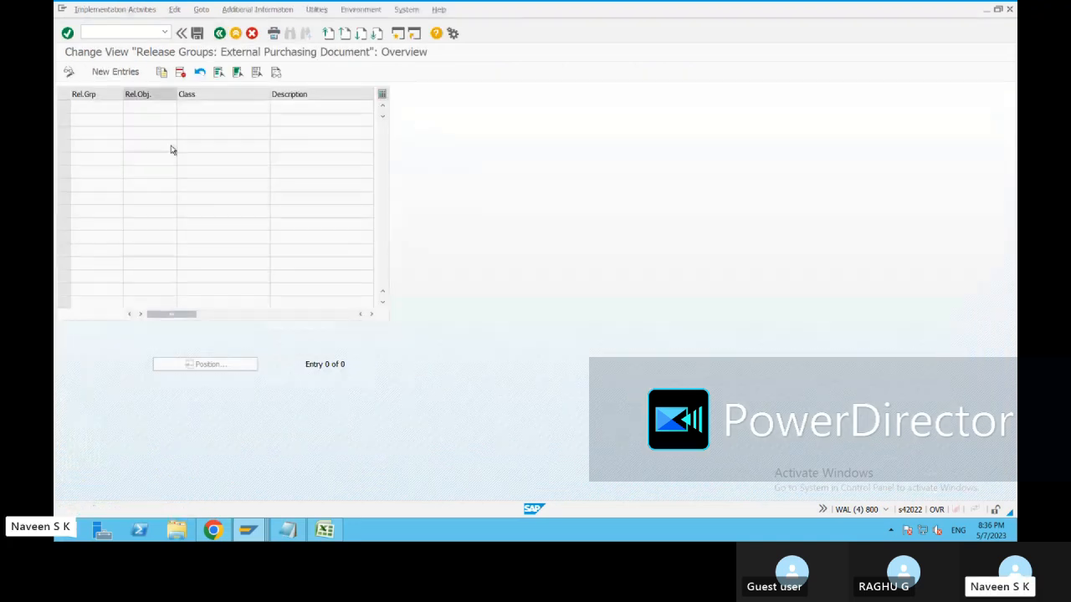
key("F3")
double_click(168, 152)
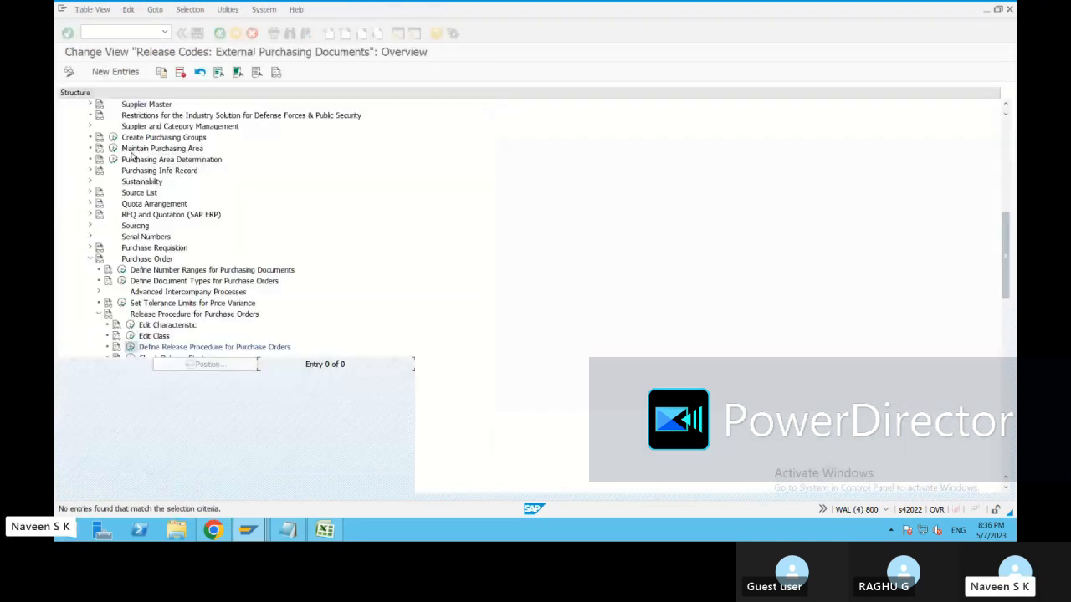
key("F3")
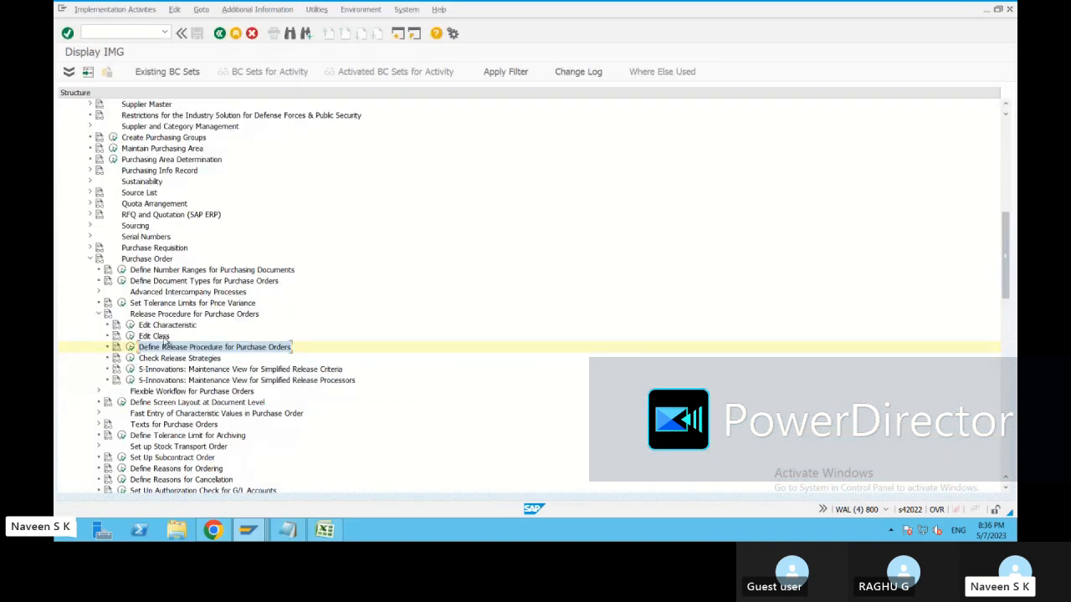
Expand Purchase Requisition > Release Procedure and run Set Up Procedure with Classification.
left_click(91, 248)
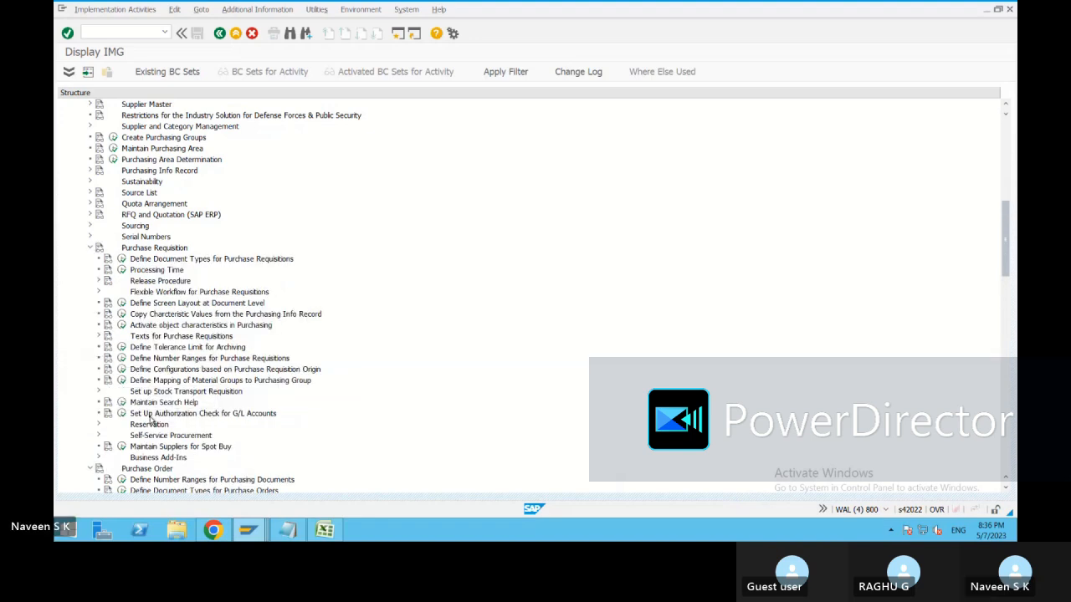
left_click(100, 291)
left_click(98, 289)
left_click(98, 281)
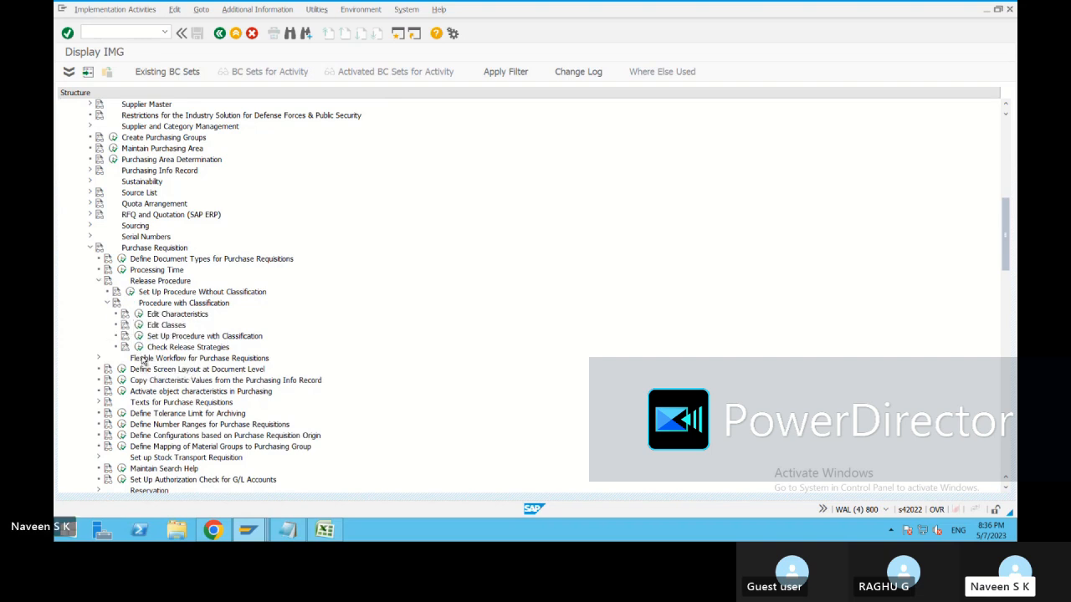
left_click(140, 336)
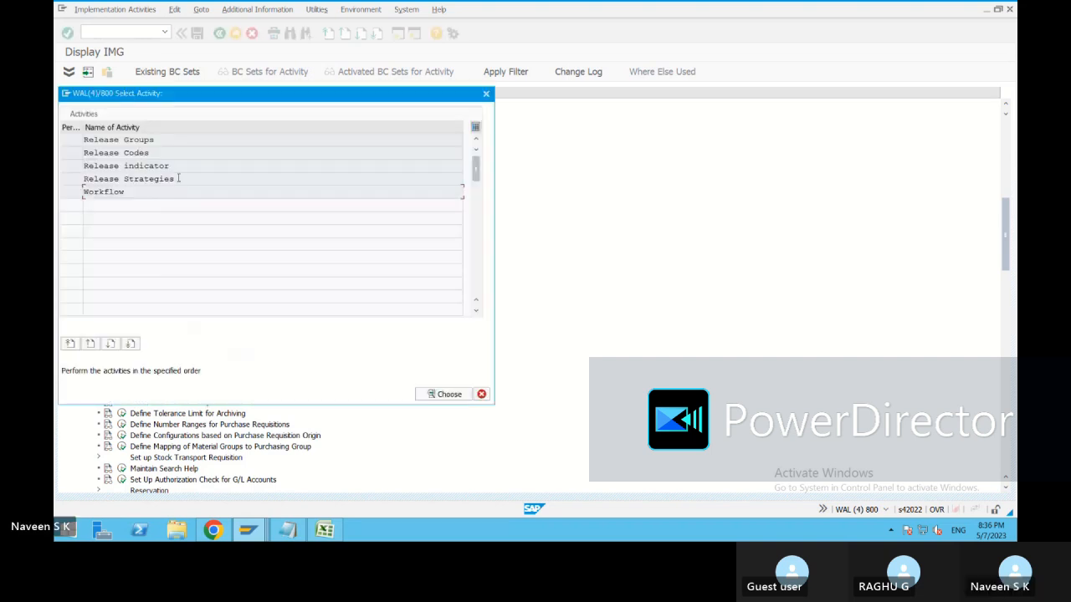
Review requisition release group 01, highlighting its class CLASS1.
double_click(163, 140)
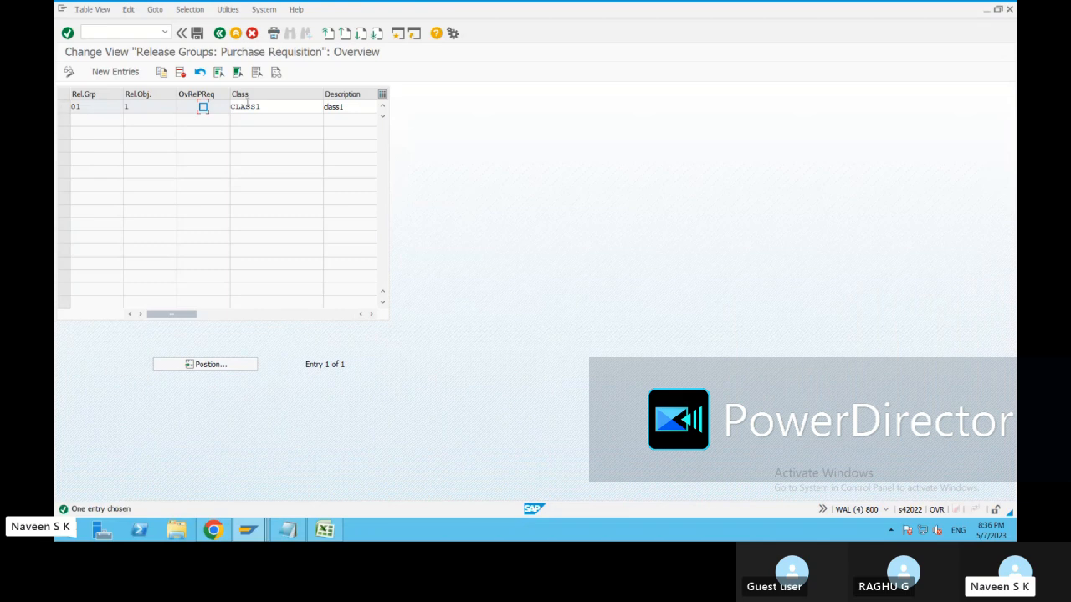
left_click(265, 106)
left_click_drag(262, 106, 230, 106)
left_click(269, 106)
left_click_drag(262, 106, 230, 107)
left_click(266, 106)
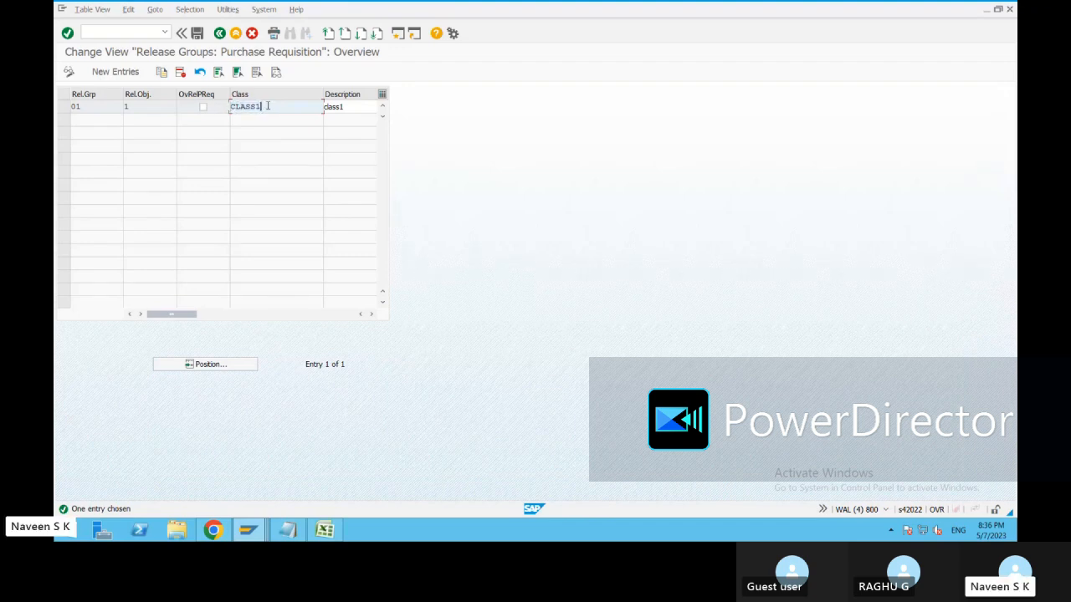
left_click_drag(261, 106, 230, 103)
left_click(261, 106)
left_click(220, 34)
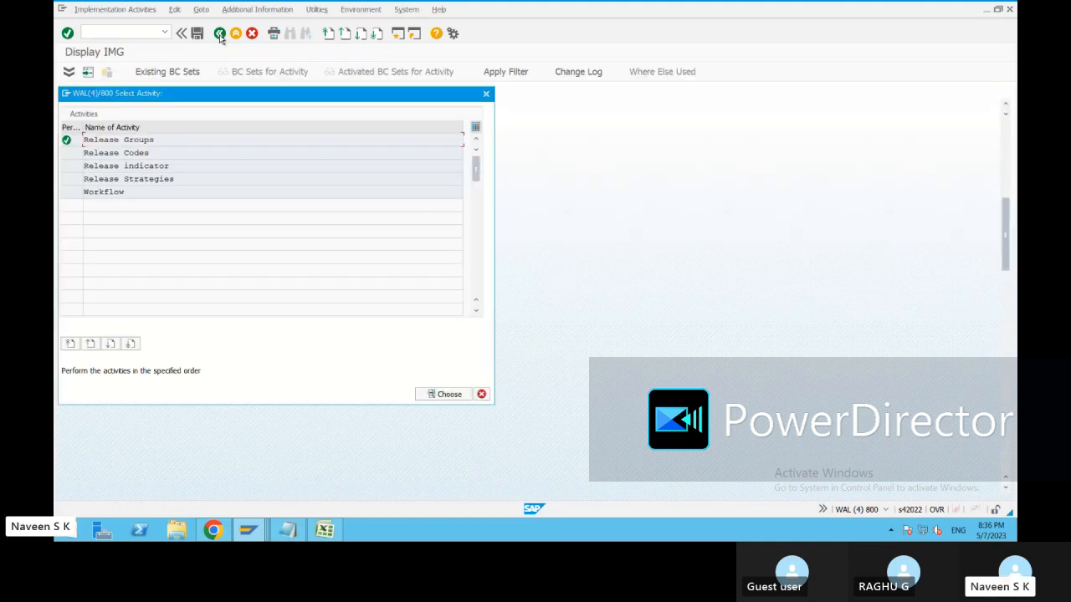
Check release codes C1 Approver1 and C2 Approver2, then close the activity list.
double_click(139, 150)
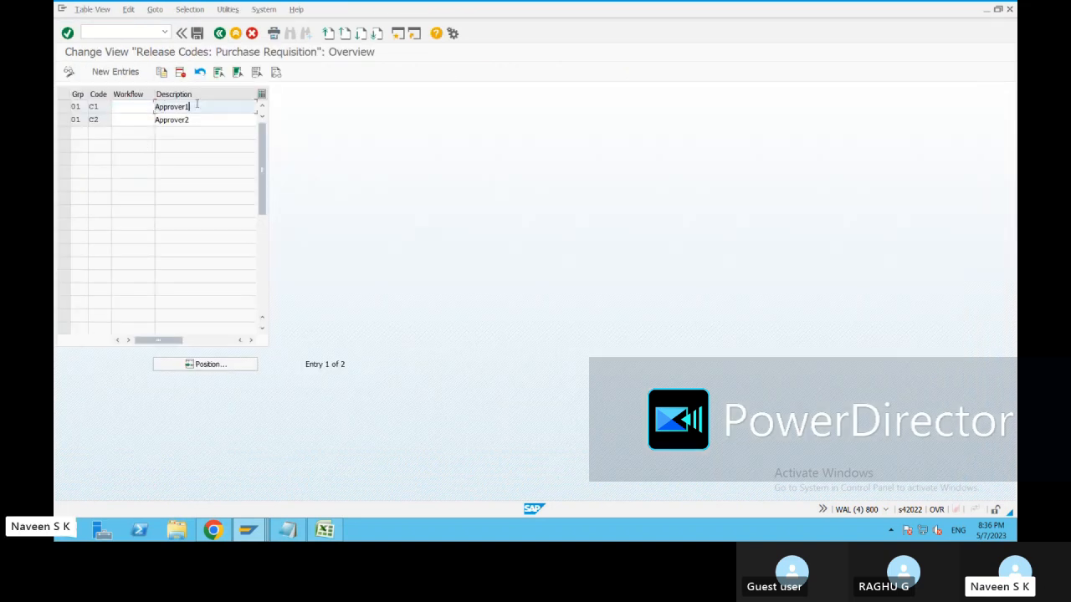
left_click(220, 33)
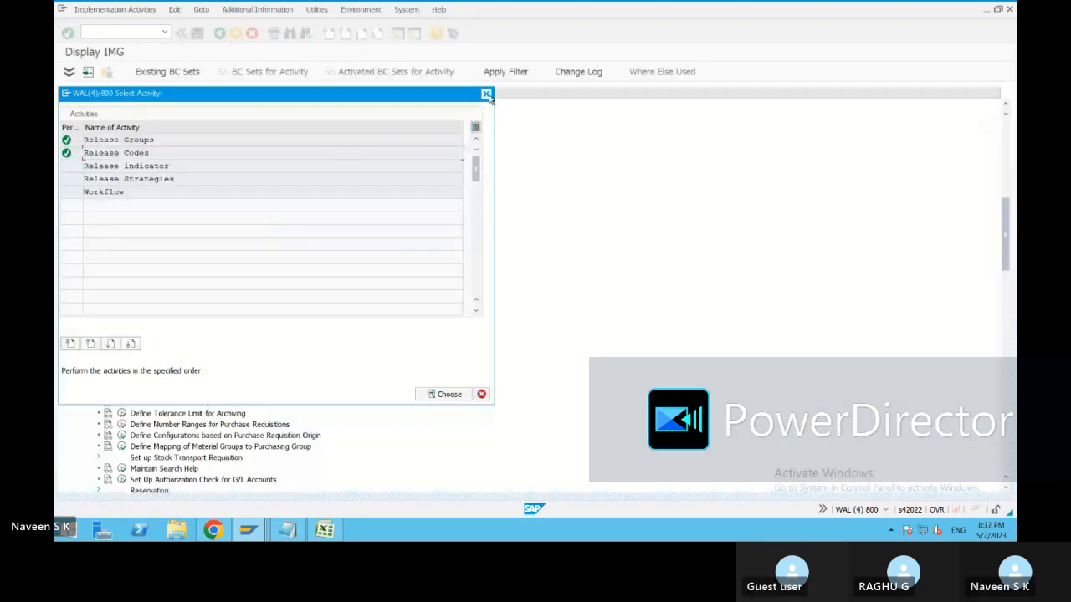
left_click(486, 93)
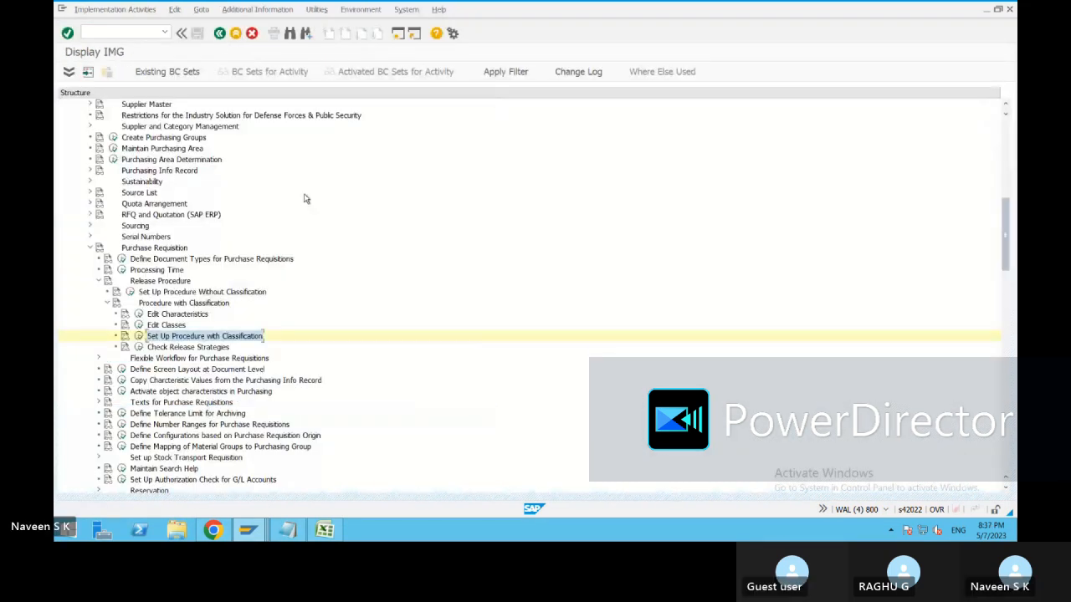
Collapse the Procedure with Classification and requisition Release Procedure nodes.
left_click(104, 305)
double_click(180, 281)
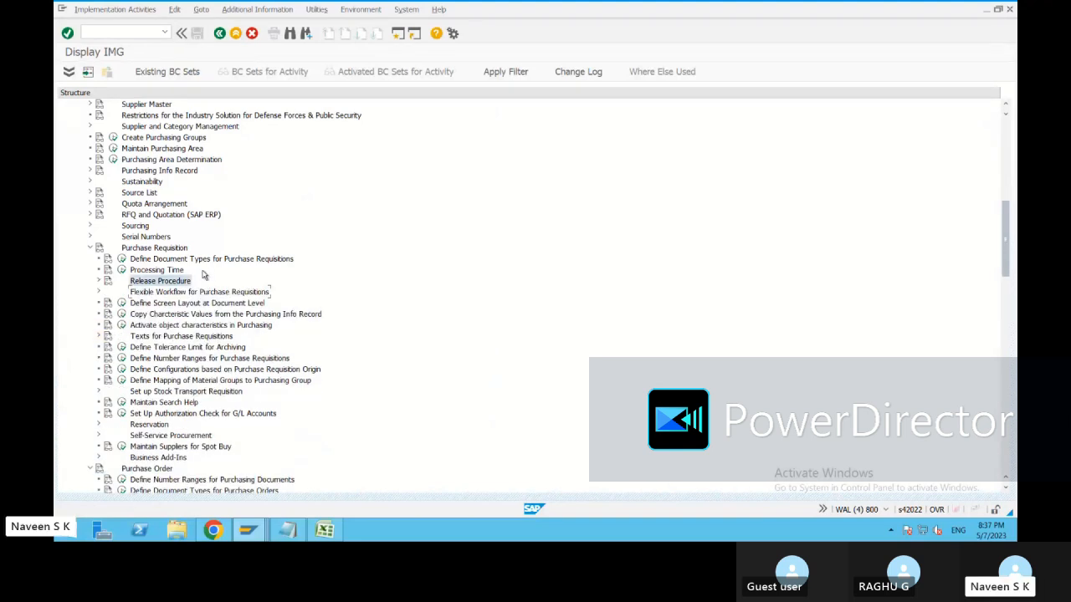
left_click(441, 157)
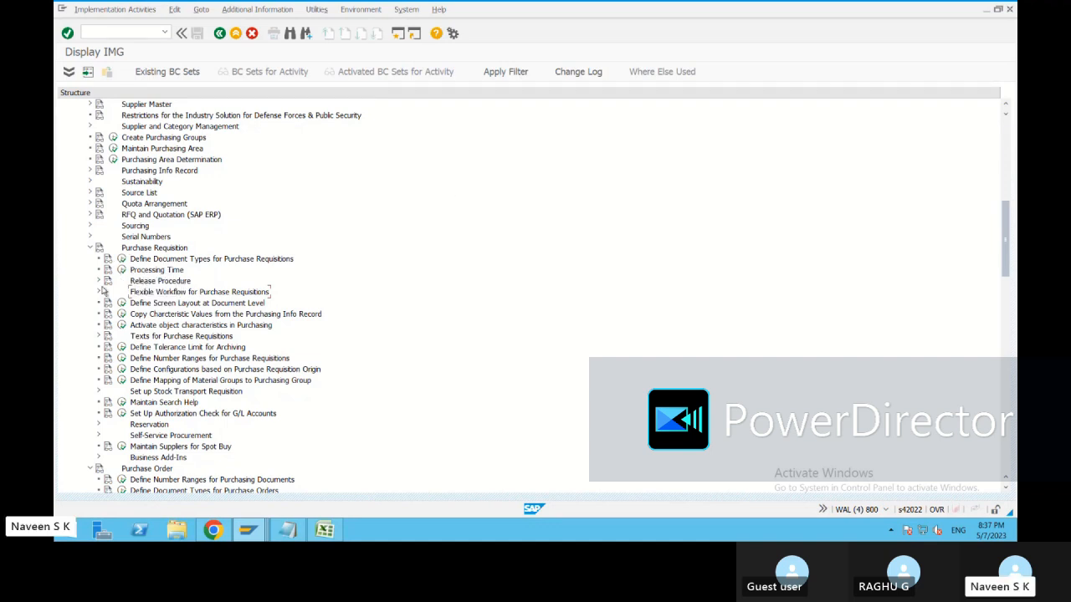
left_click(99, 281)
left_click(99, 281)
Go Back twice, leaving the IMG and project screen for SAP Easy Access.
left_click(219, 33)
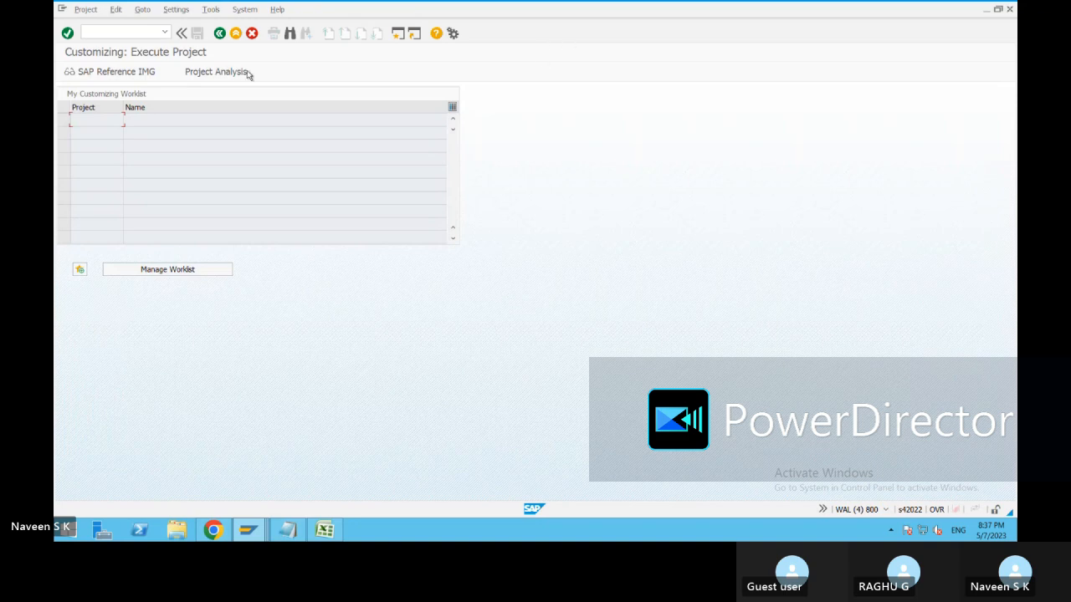
left_click(220, 34)
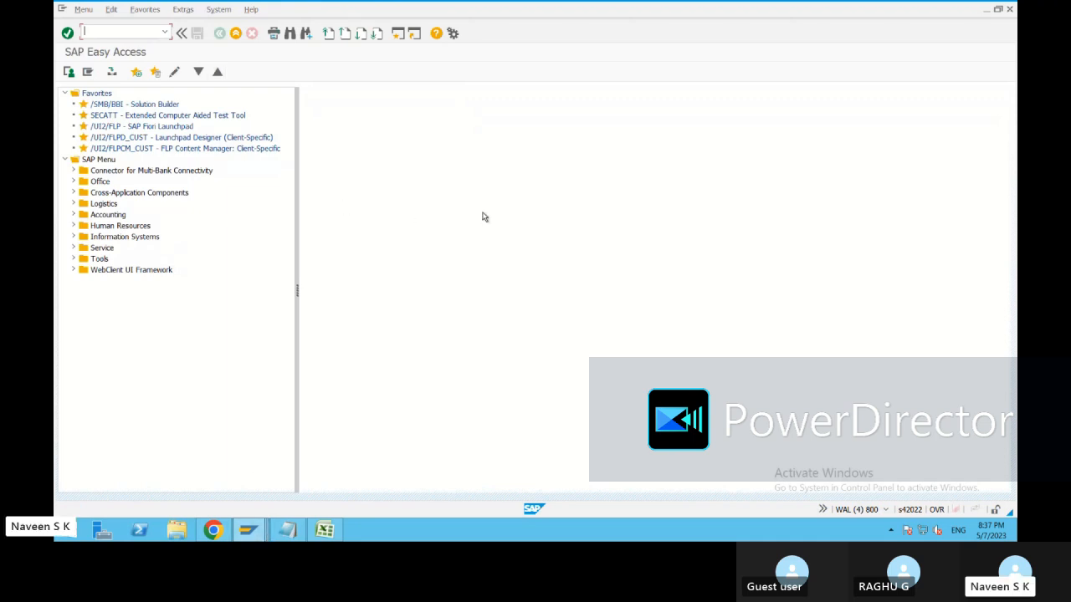
mouse_move(704, 3)
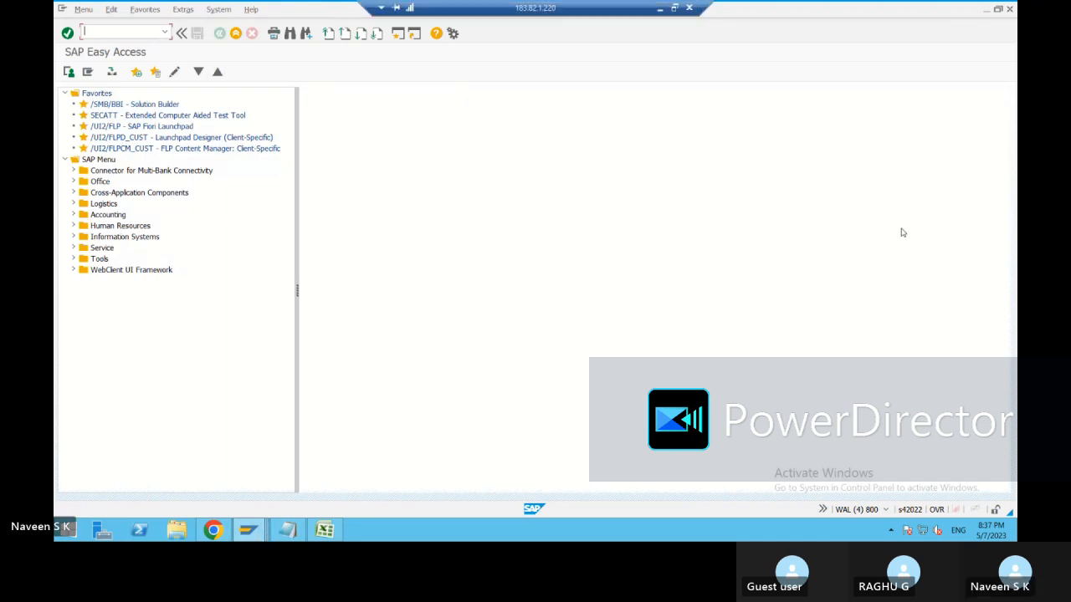